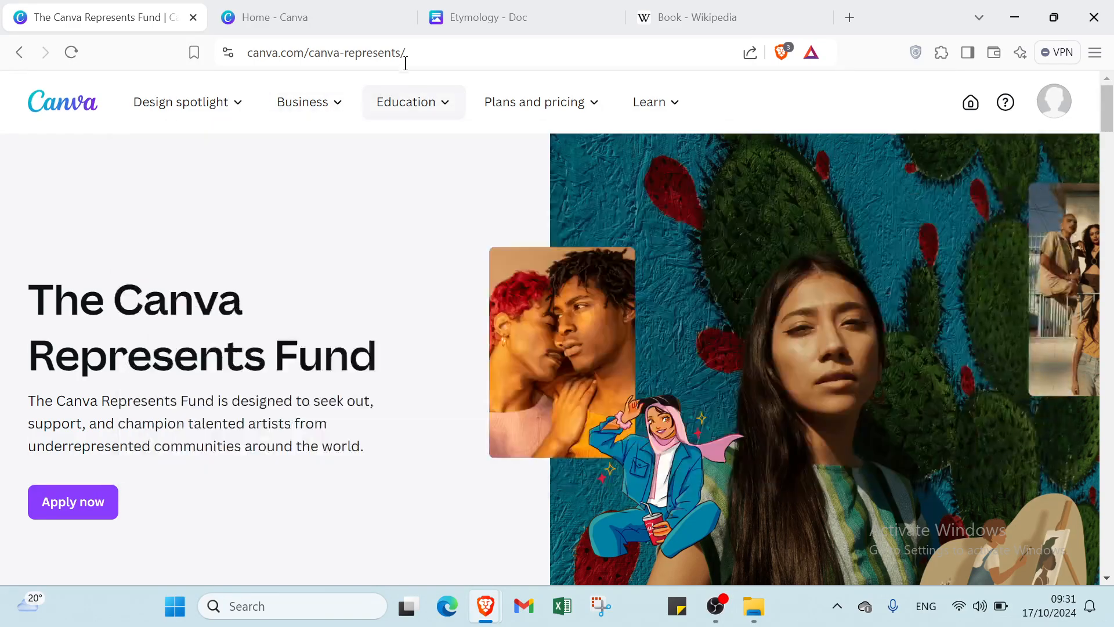
Step: Review the Canva Represents Fund page's sections on representative content, artist applications and the long-term commitment to diversity
left_click(254, 94)
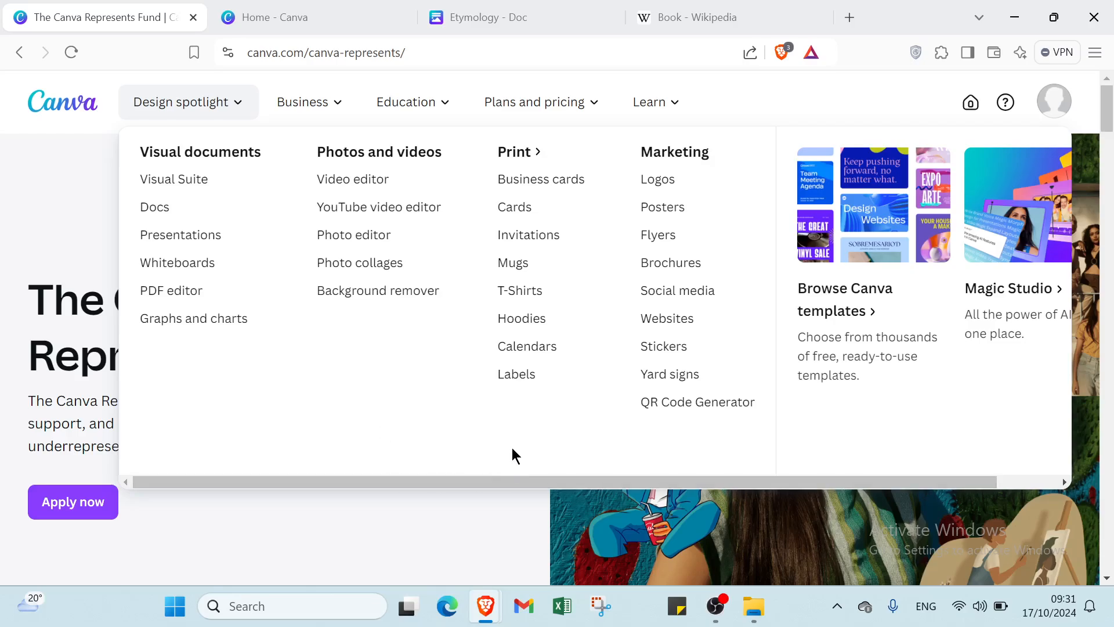
scroll(478, 476, "down", 10)
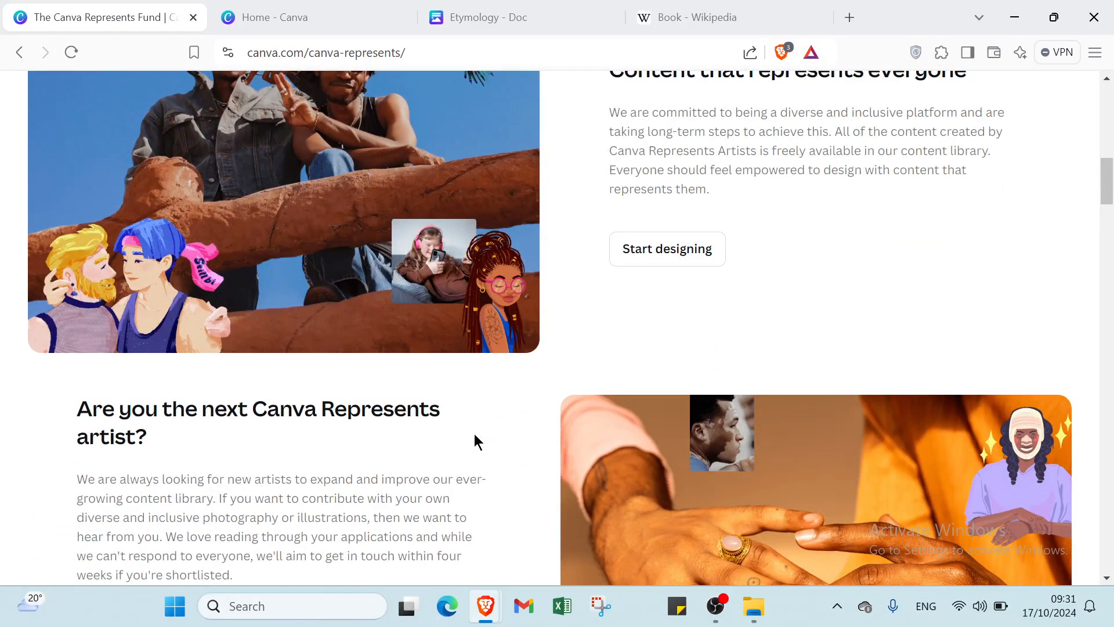
scroll(474, 436, "down", 3)
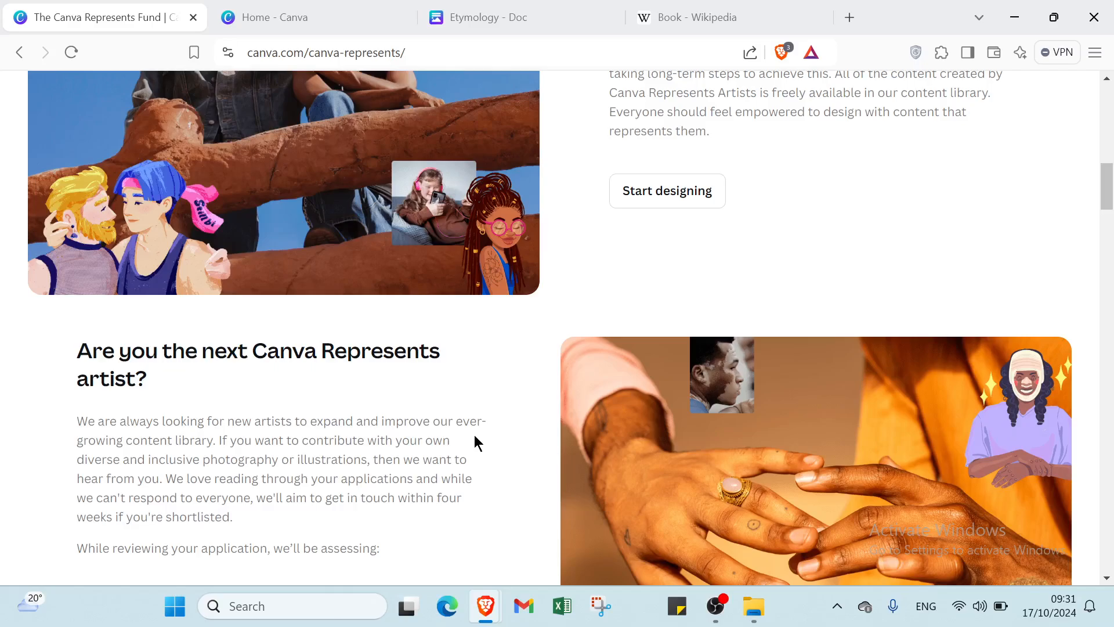
scroll(475, 437, "down", 3)
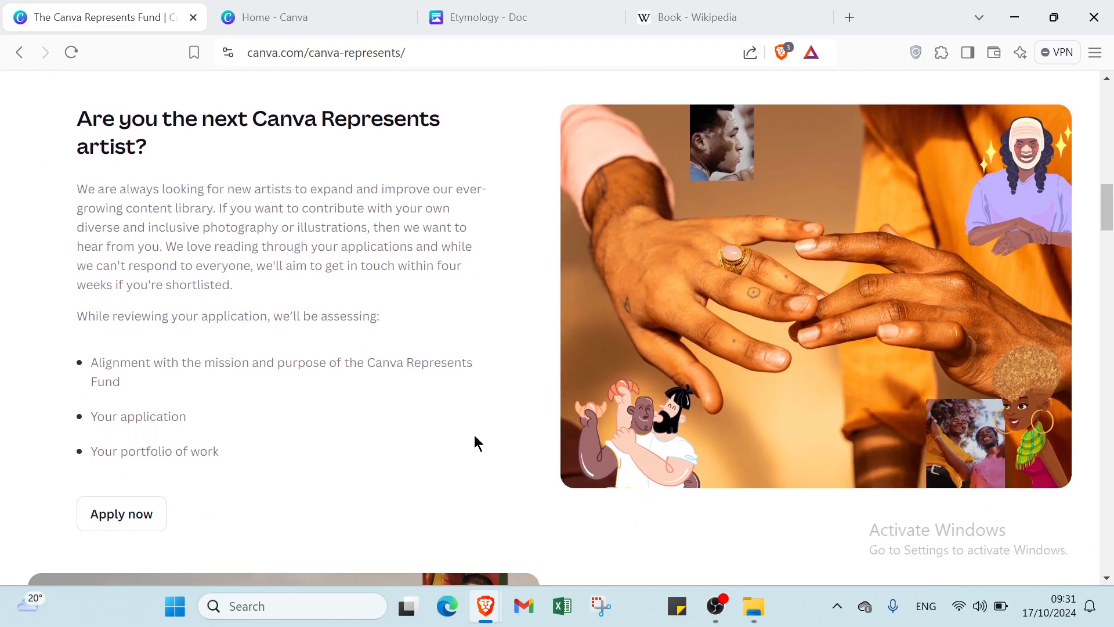
scroll(475, 436, "down", 5)
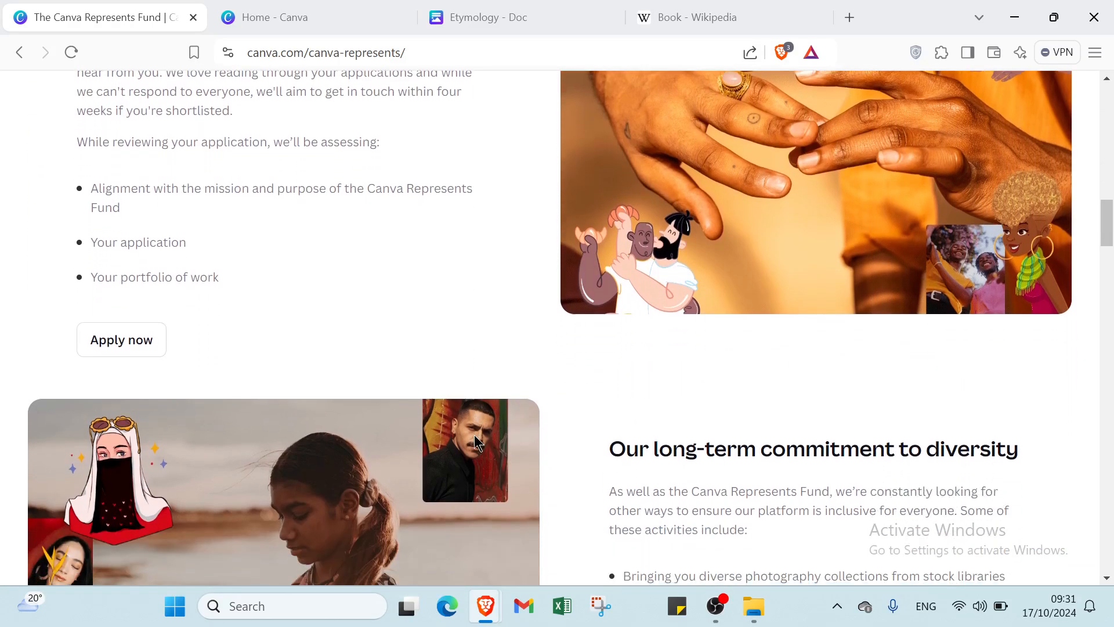
scroll(474, 436, "down", 5)
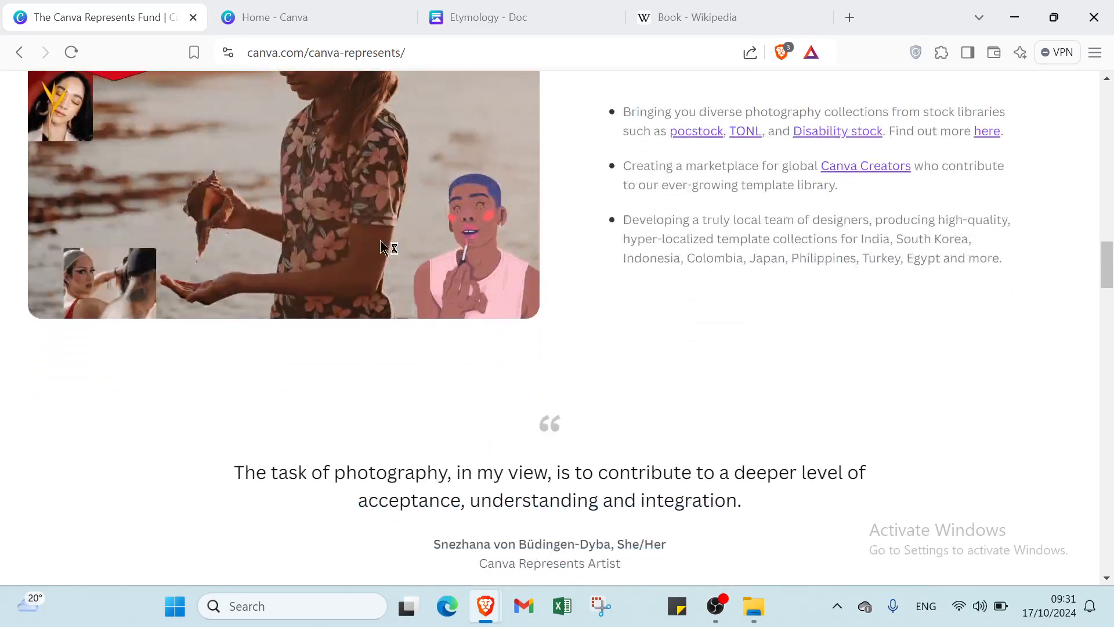
scroll(422, 315, "down", 5)
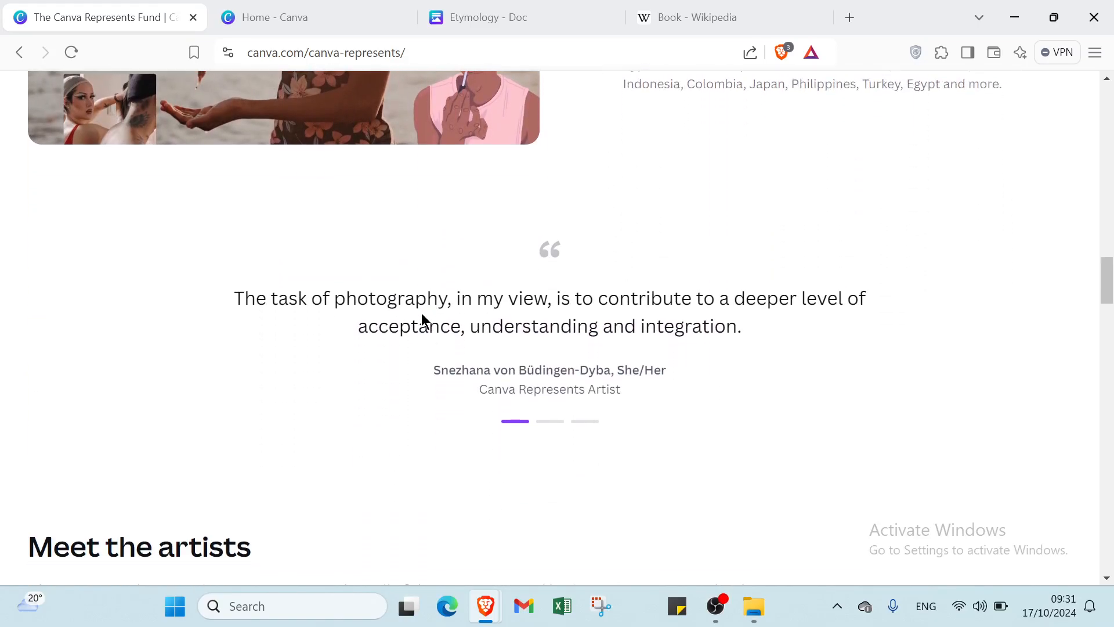
scroll(422, 320, "down", 1)
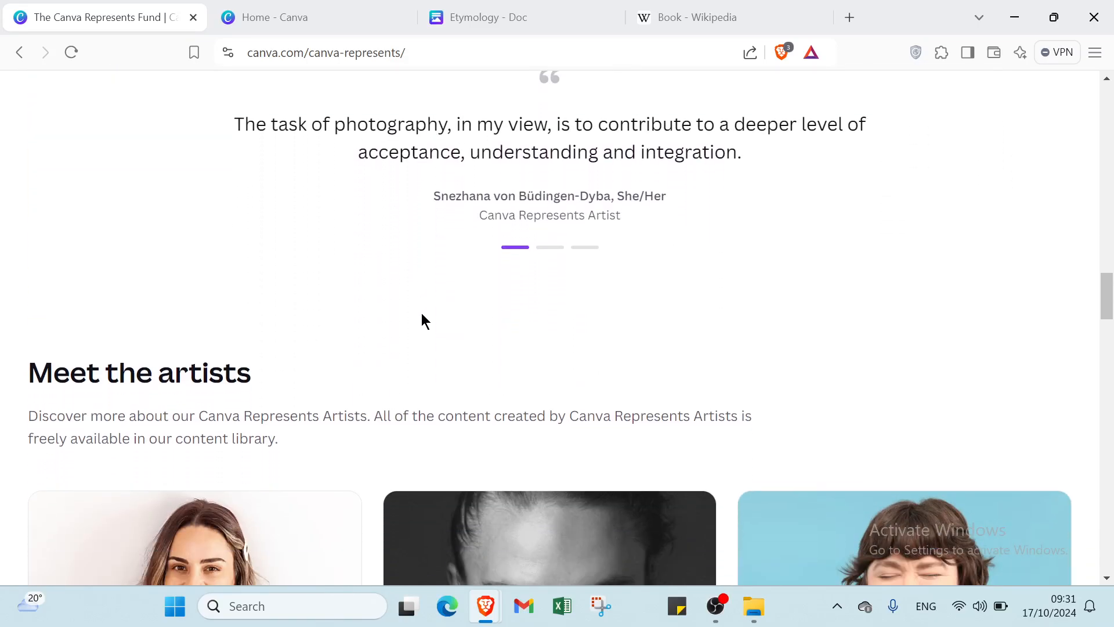
Step: Look through the artist collections under Meet the artists and return to the start of the page
scroll(424, 321, "down", 3)
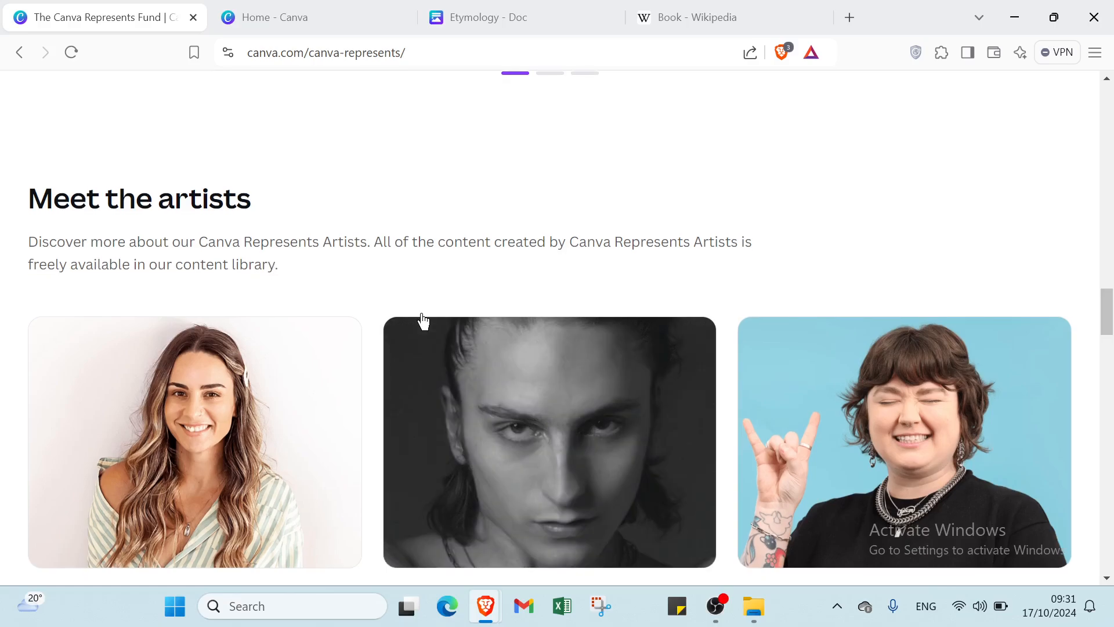
scroll(422, 321, "down", 3)
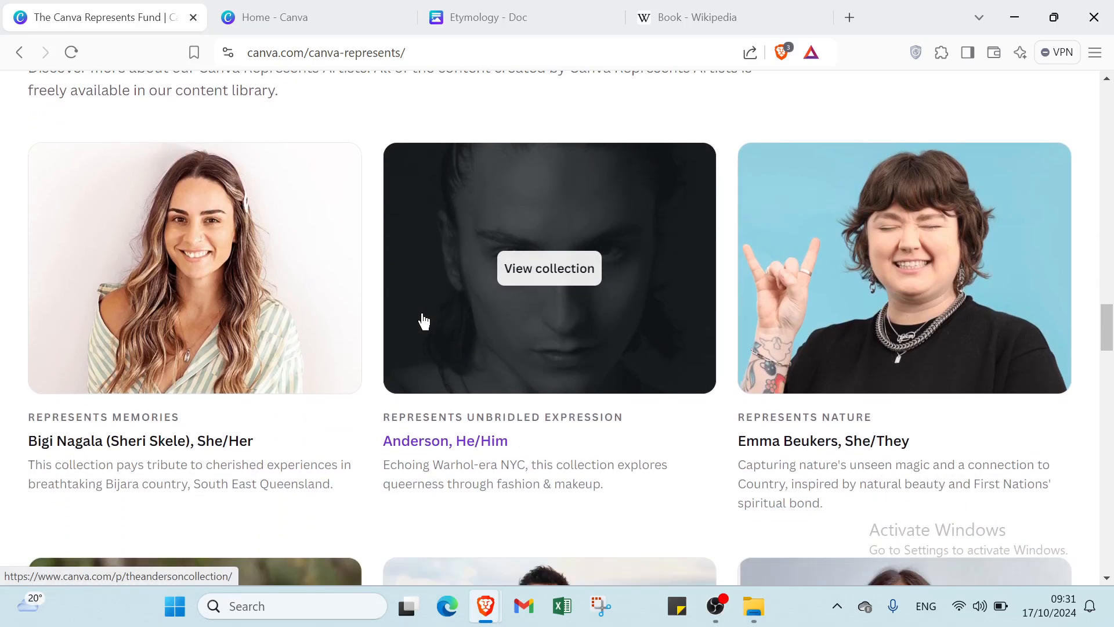
scroll(424, 321, "down", 1)
scroll(424, 321, "down", 2)
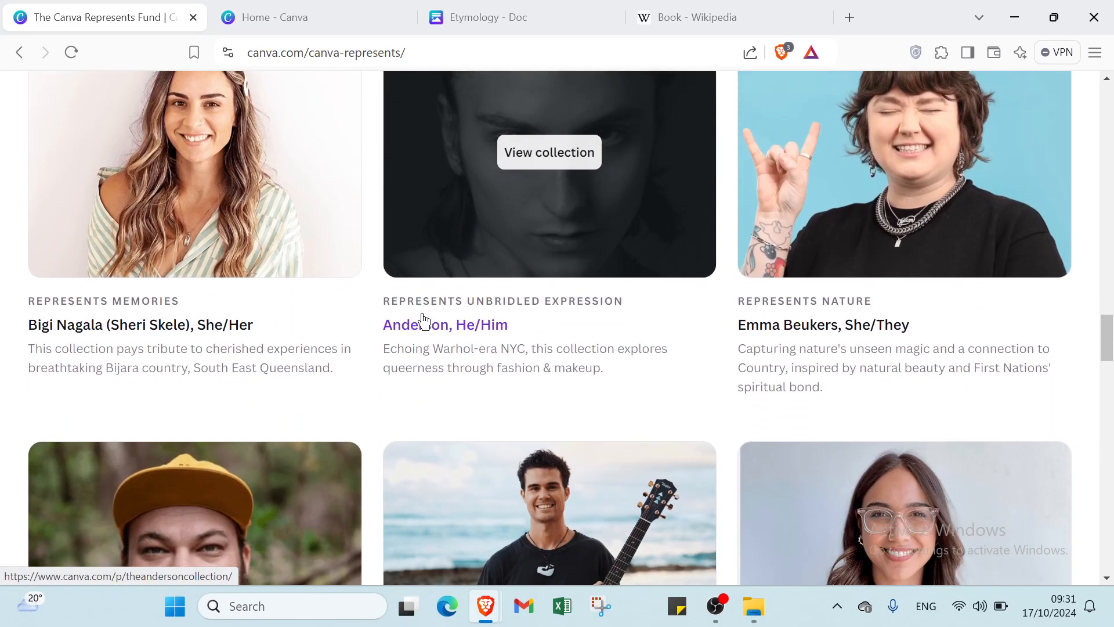
scroll(424, 321, "down", 1)
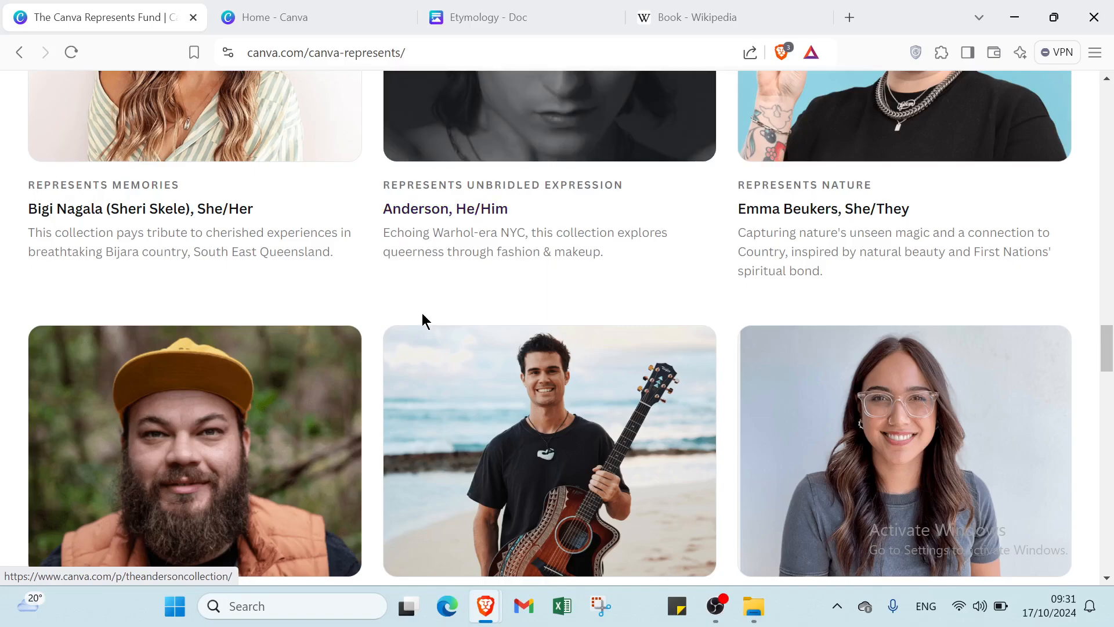
scroll(424, 321, "down", 1)
scroll(423, 314, "down", 3)
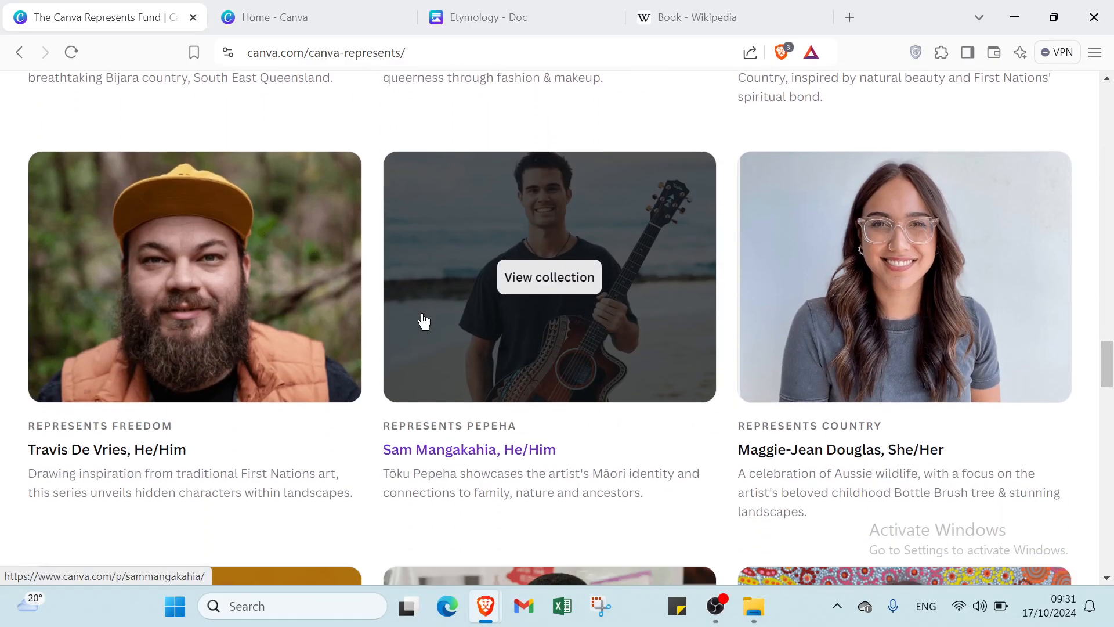
scroll(424, 321, "down", 3)
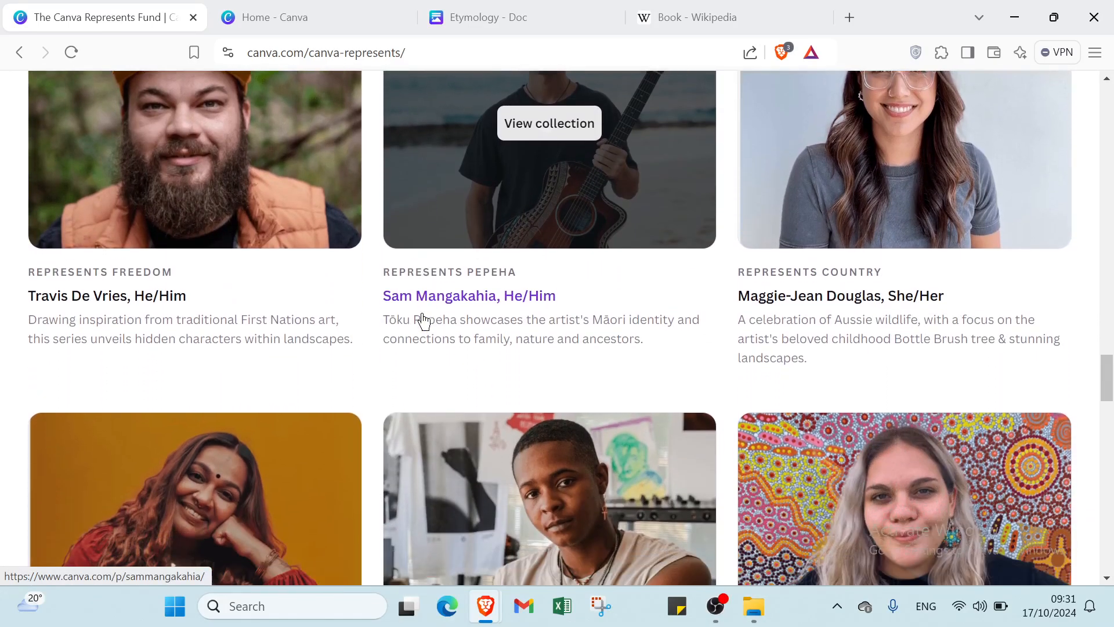
scroll(424, 319, "down", 4)
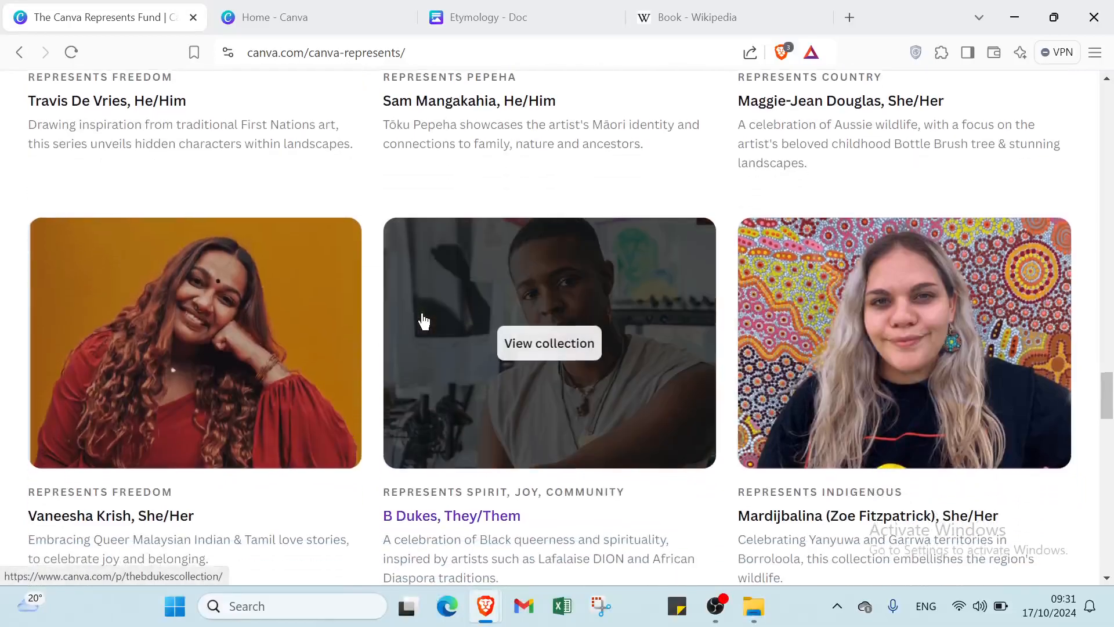
scroll(424, 319, "down", 5)
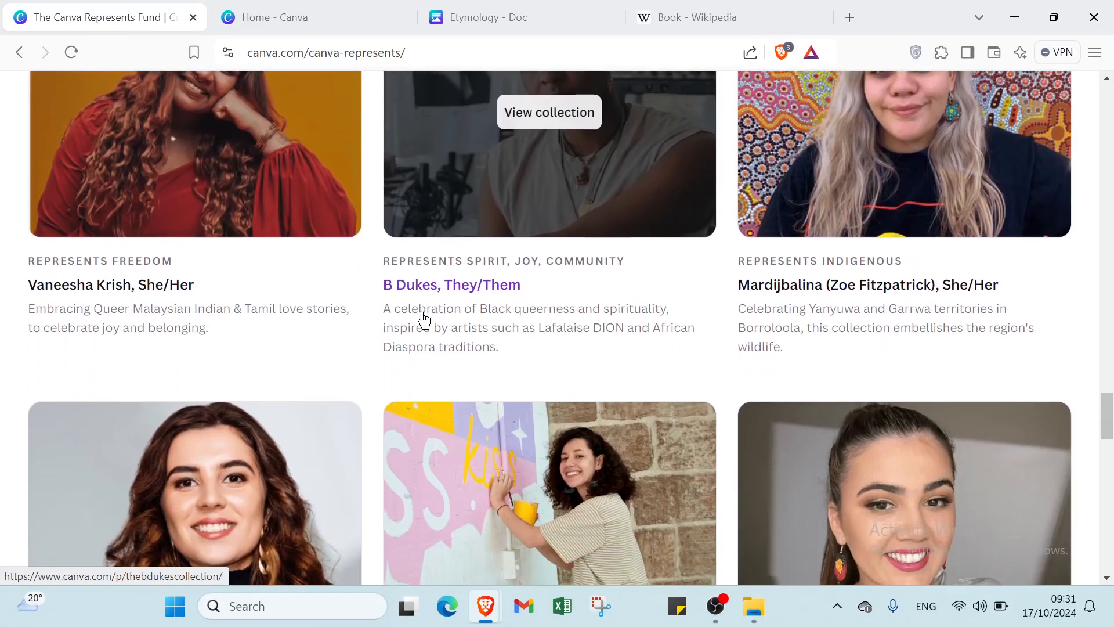
scroll(617, 283, "up", 11)
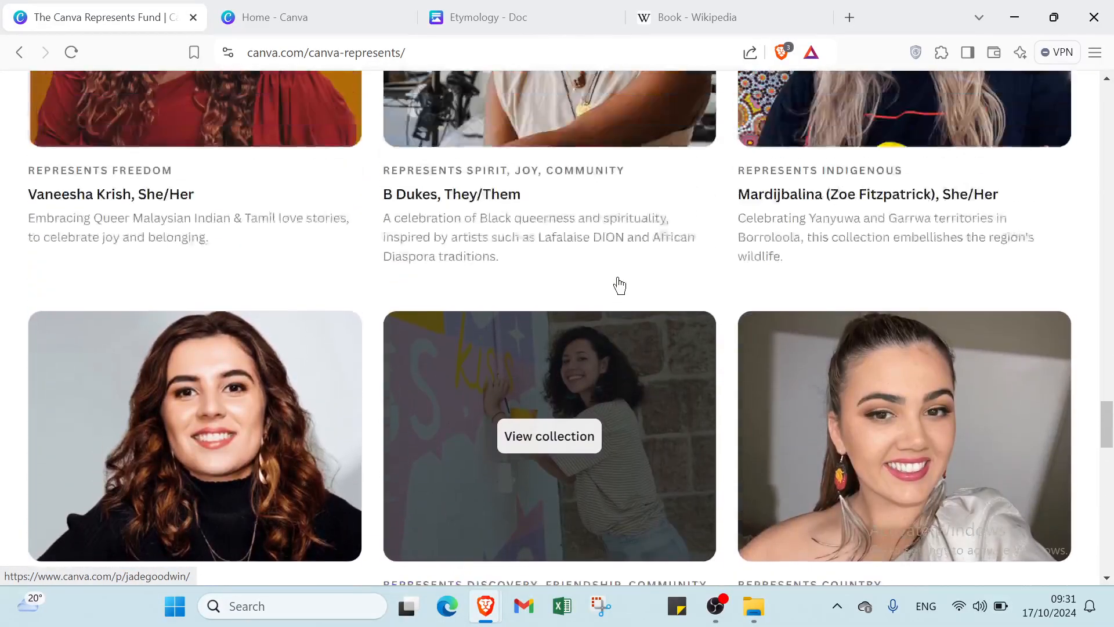
scroll(620, 284, "up", 20)
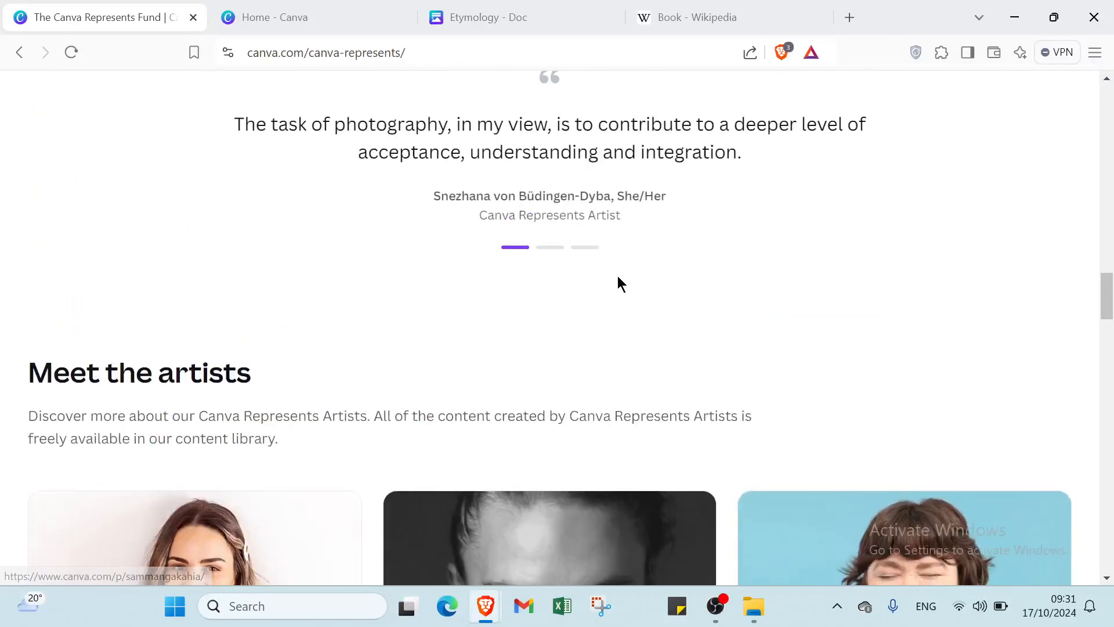
scroll(618, 274, "up", 20)
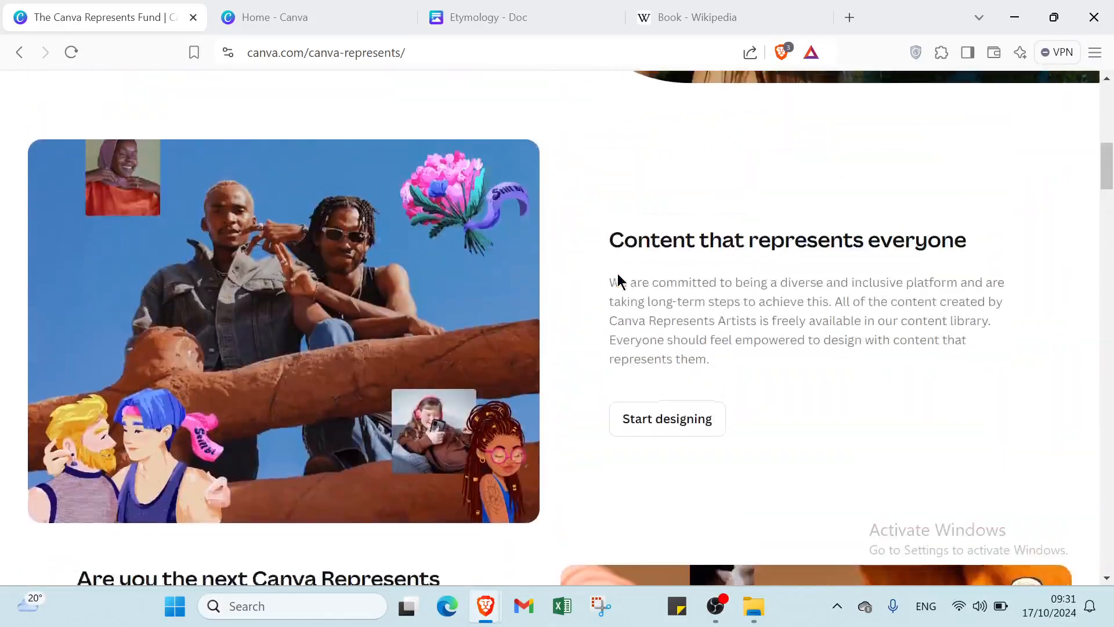
scroll(618, 271, "up", 1)
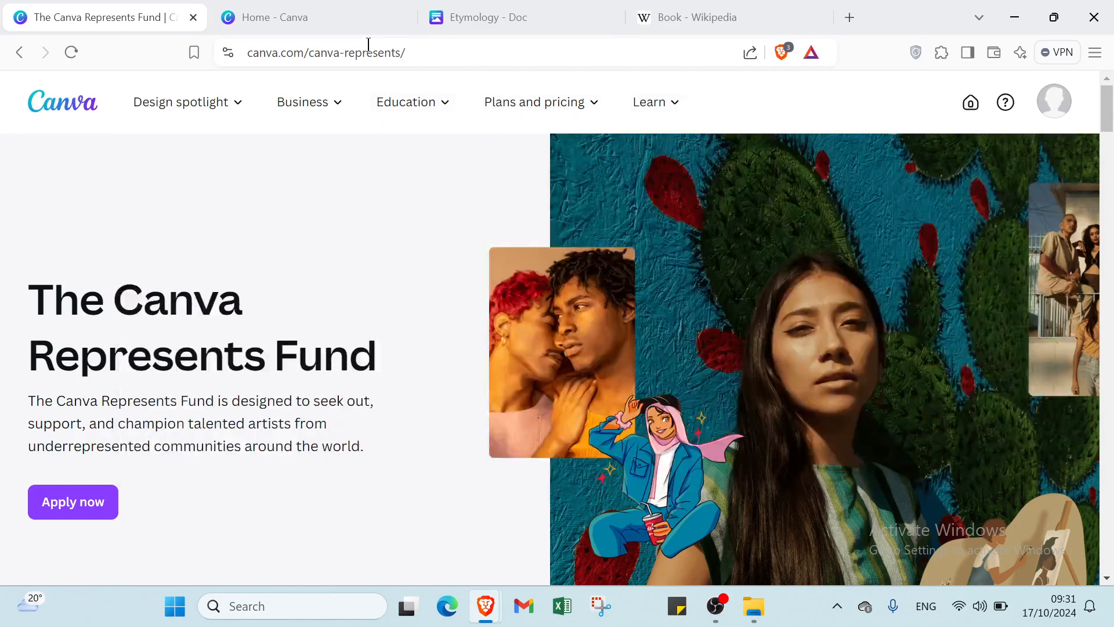
mouse_move(303, 102)
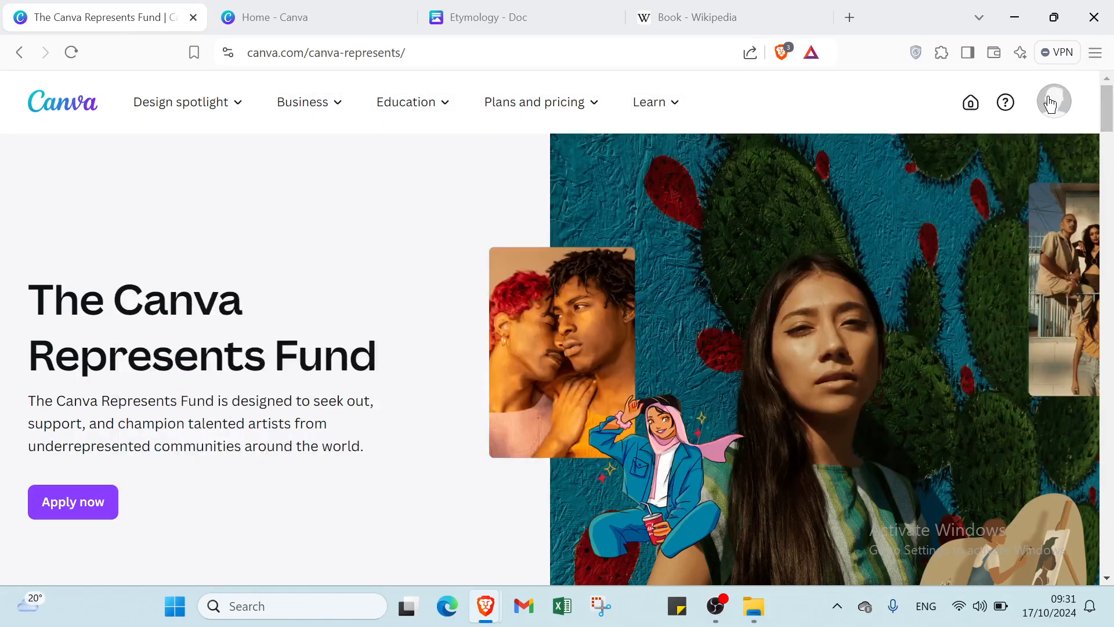
left_click(1051, 110)
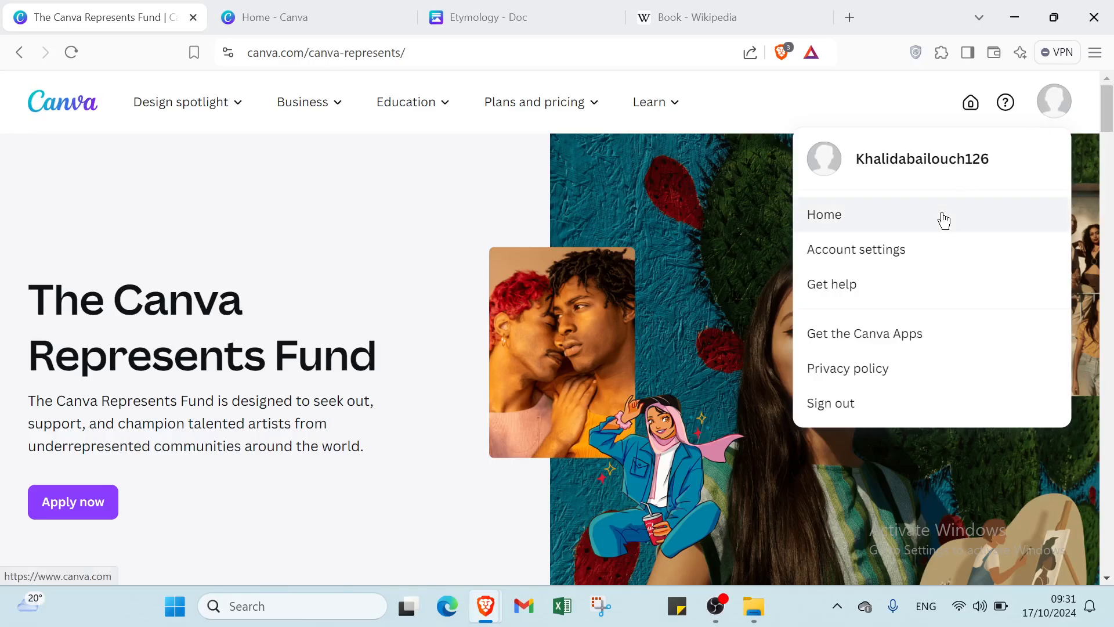
left_click(306, 15)
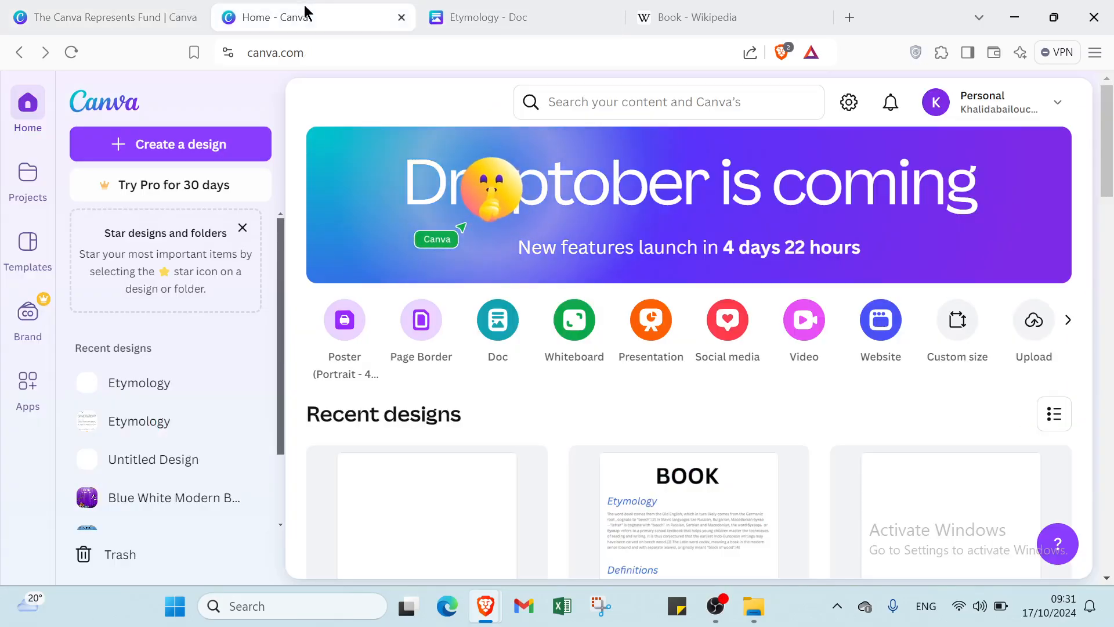
left_click(91, 14)
mouse_move(203, 102)
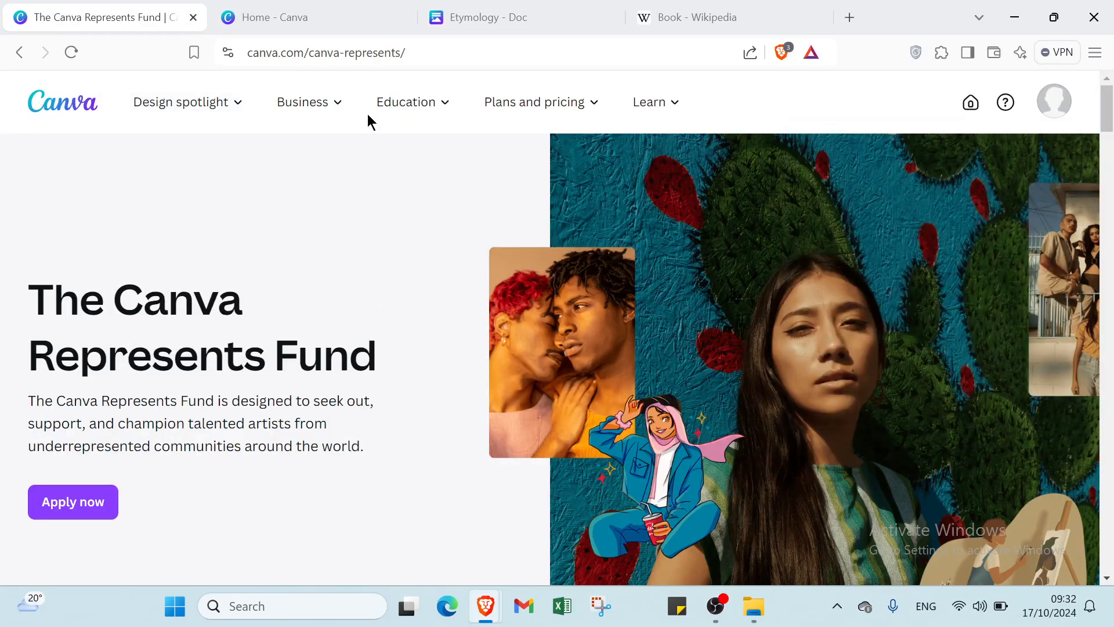
left_click(339, 18)
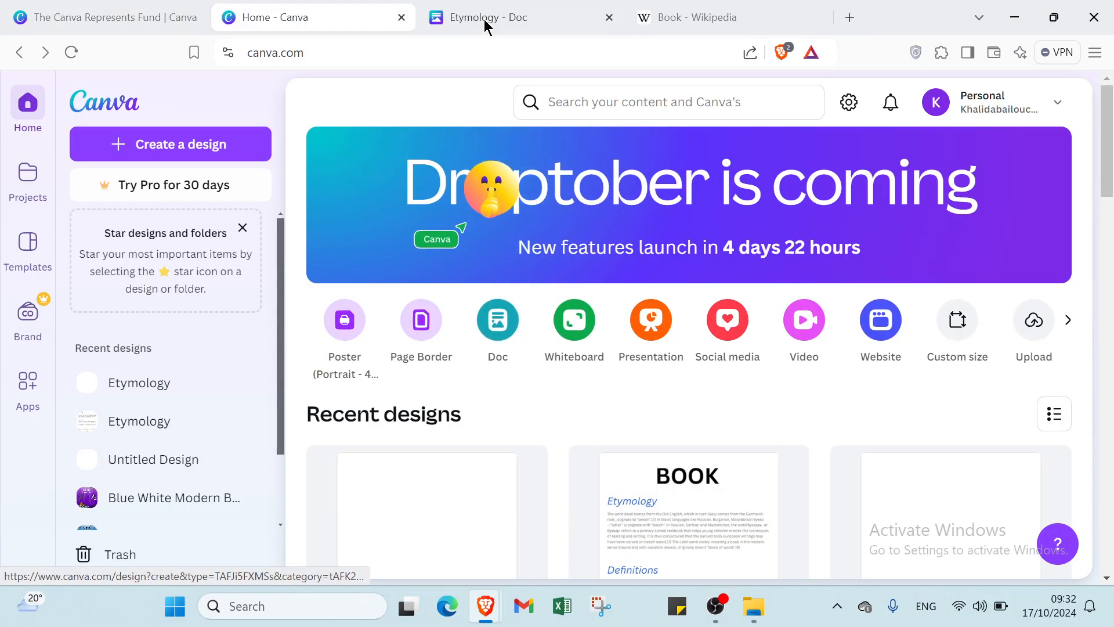
Step: Switch to the Etymology doc and paste the copied article text about books into the blank page
left_click(435, 8)
scroll(383, 280, "down", 1)
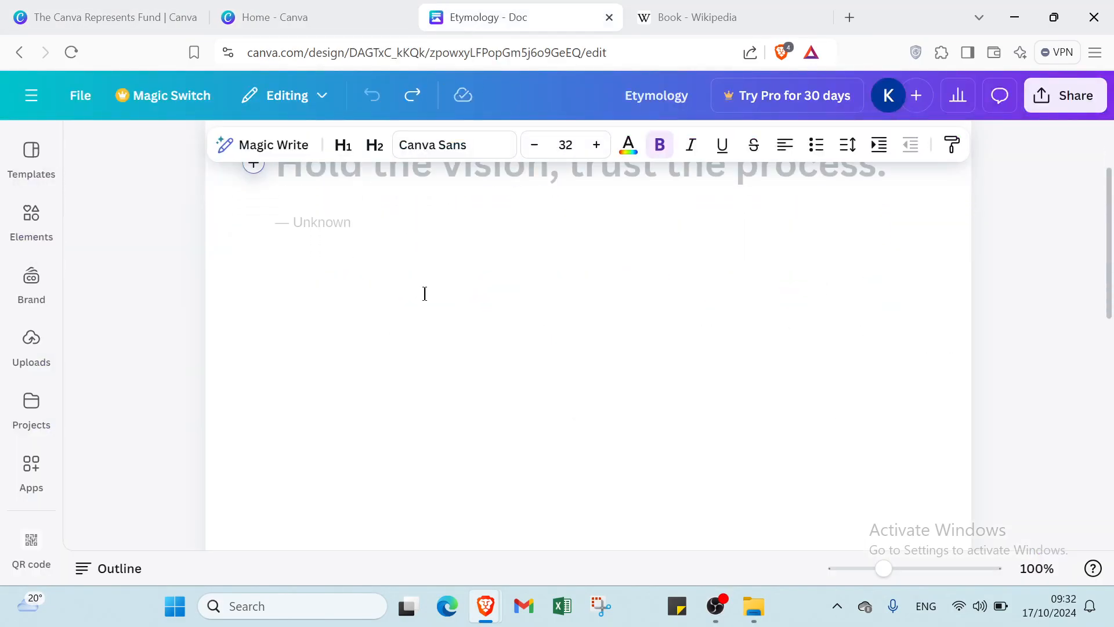
scroll(427, 296, "up", 2)
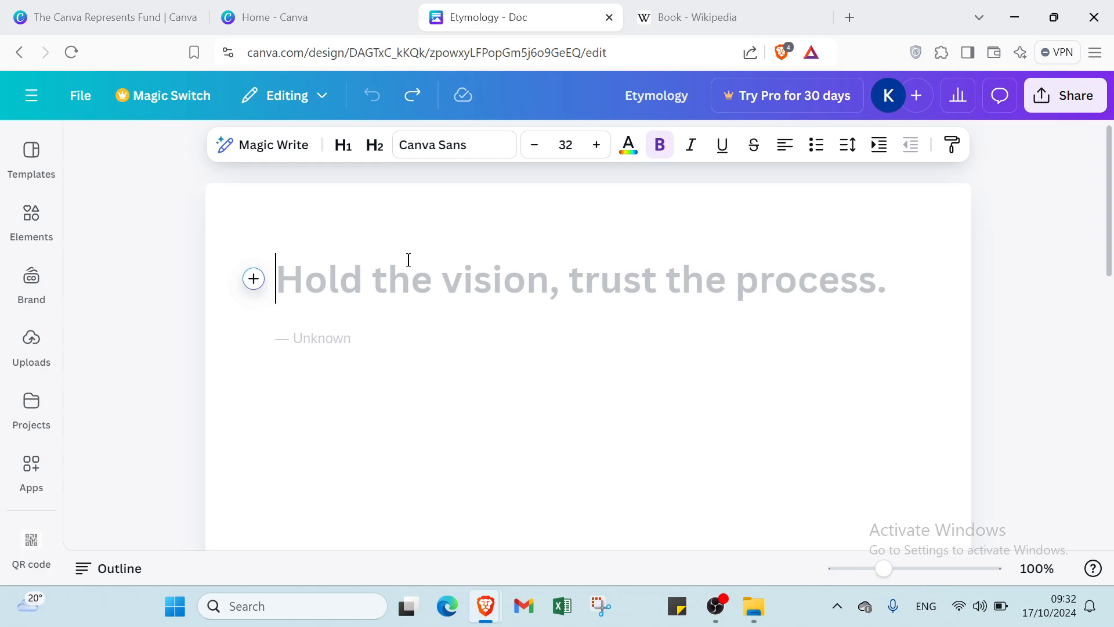
key("ctrl+v")
scroll(408, 260, "up", 5)
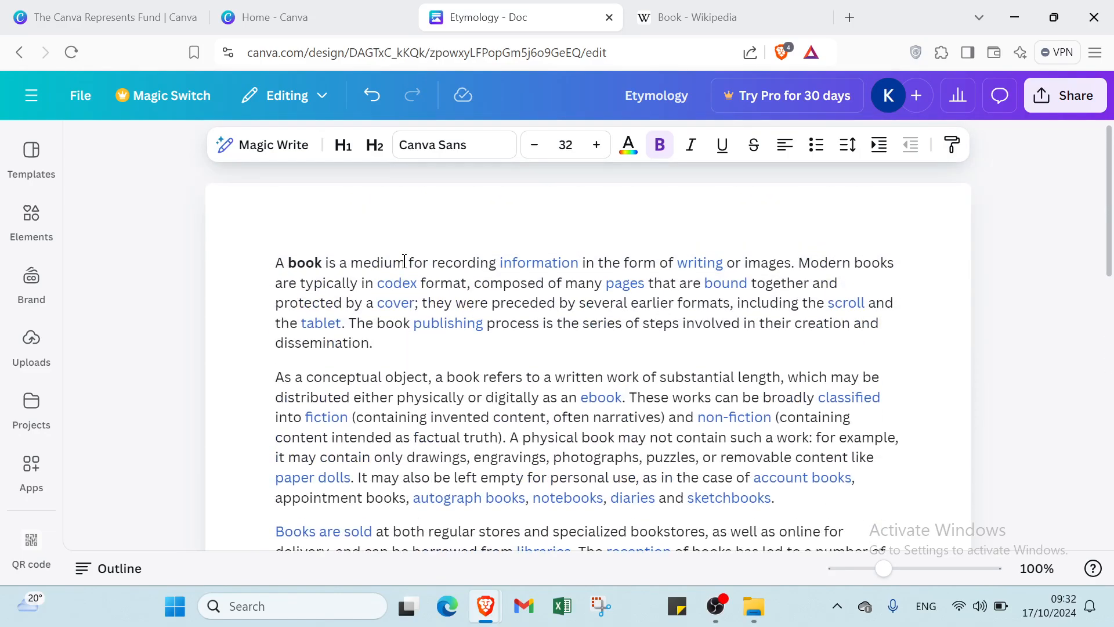
Step: Add a title line reading BOOK above the first paragraph, with an empty line between them
left_click(276, 262)
key("Return")
key("Return")
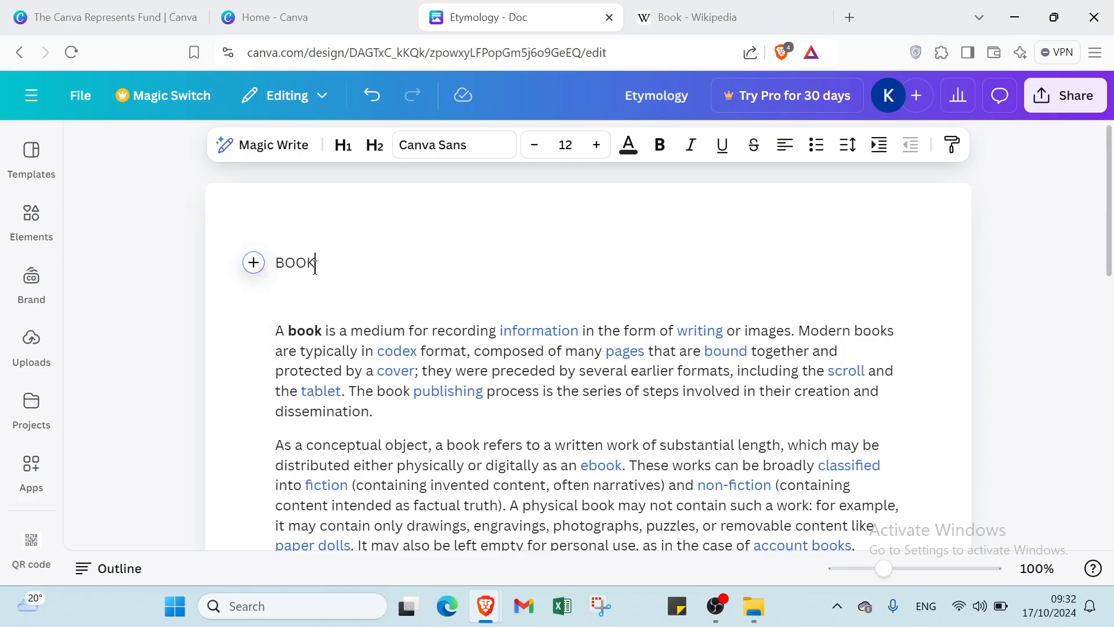
Step: Set the BOOK title's font size to 72 and make it bold
left_click_drag(315, 266, 275, 273)
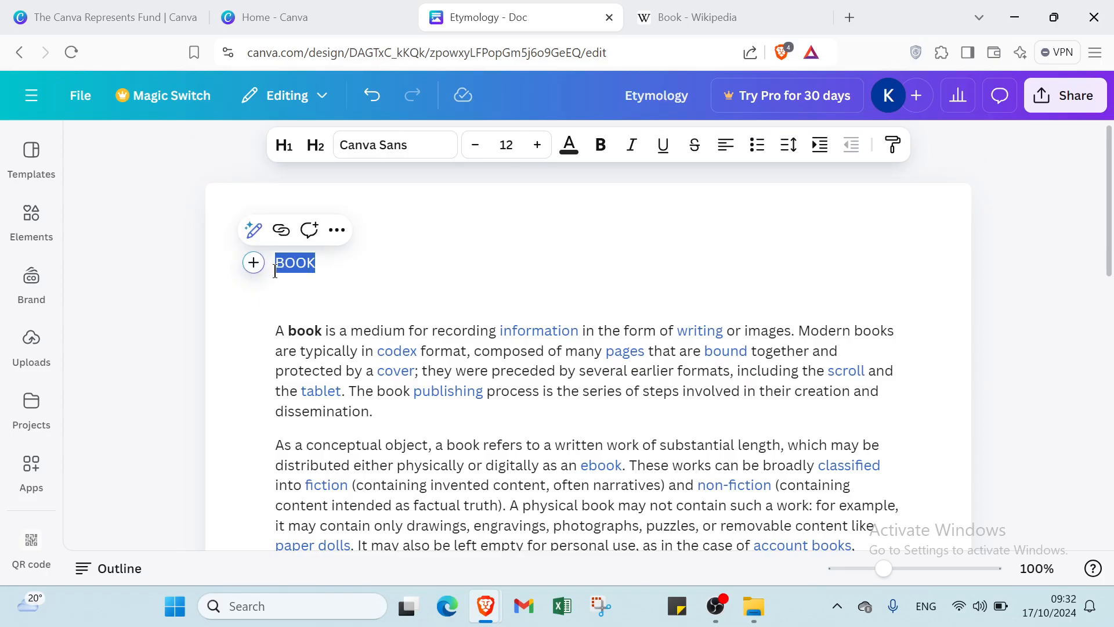
left_click(505, 145)
scroll(515, 279, "down", 1)
scroll(521, 380, "down", 3)
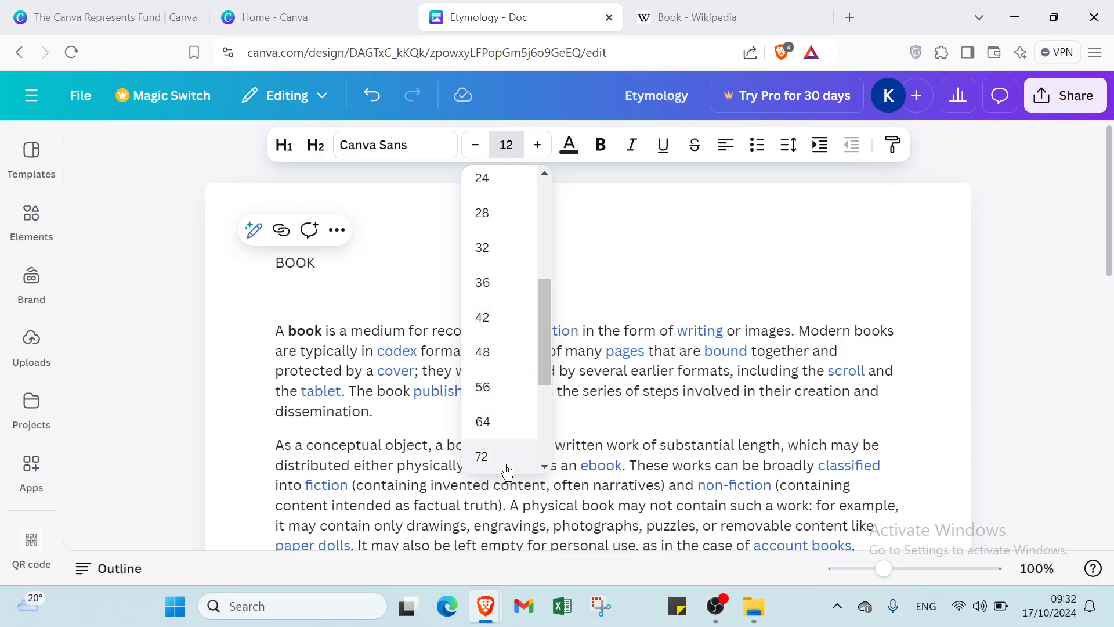
left_click(505, 462)
left_click(609, 152)
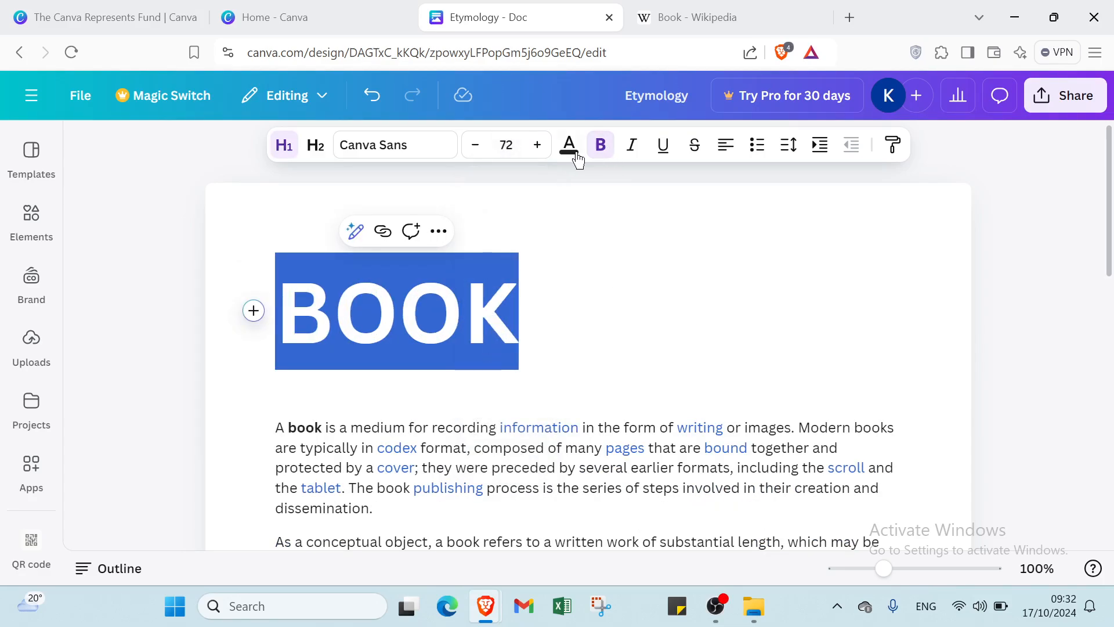
Step: Color the BOOK title with the blue document color #3366cc and deselect the text
left_click(569, 148)
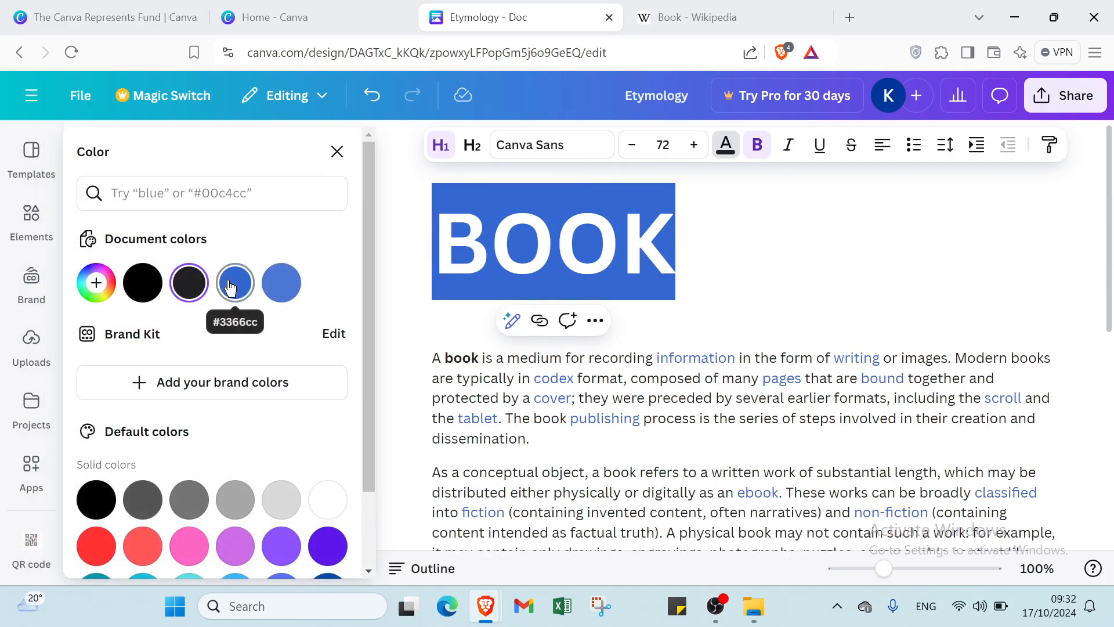
left_click(233, 280)
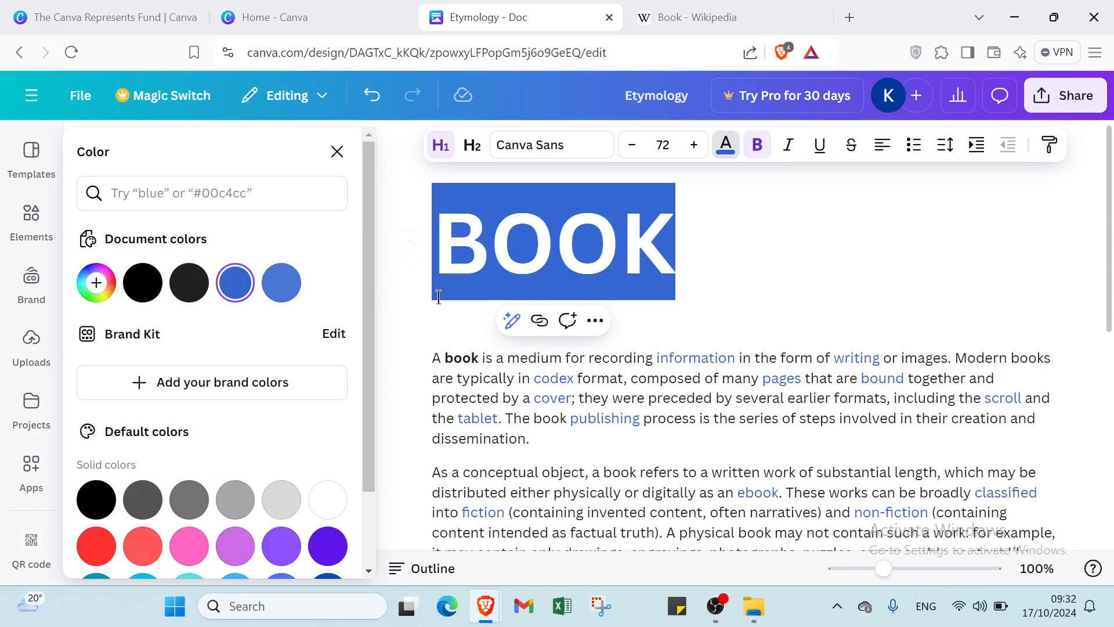
left_click(434, 251)
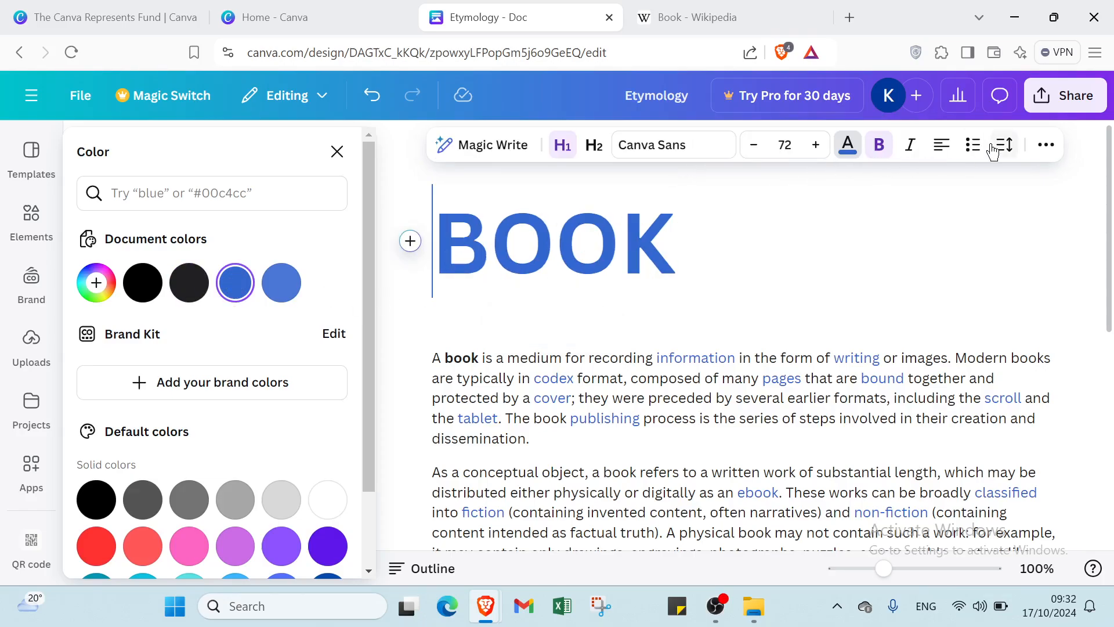
Step: Turn the BOOK title into a bulleted item and indent it as far as possible toward the page's center
left_click(973, 146)
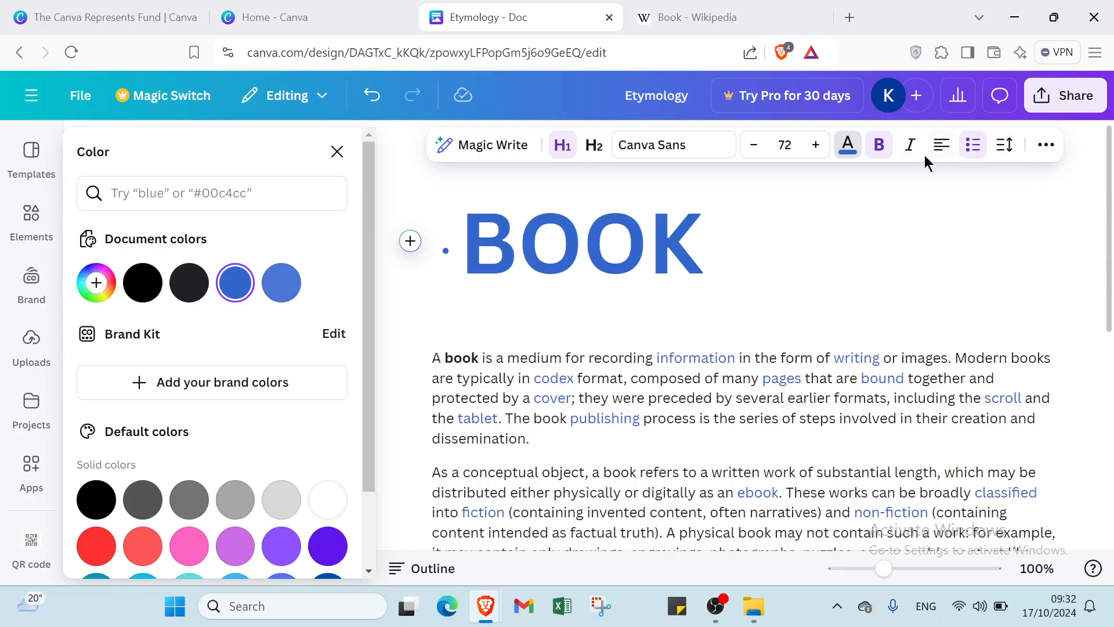
left_click(981, 197)
left_click_drag(448, 239, 711, 277)
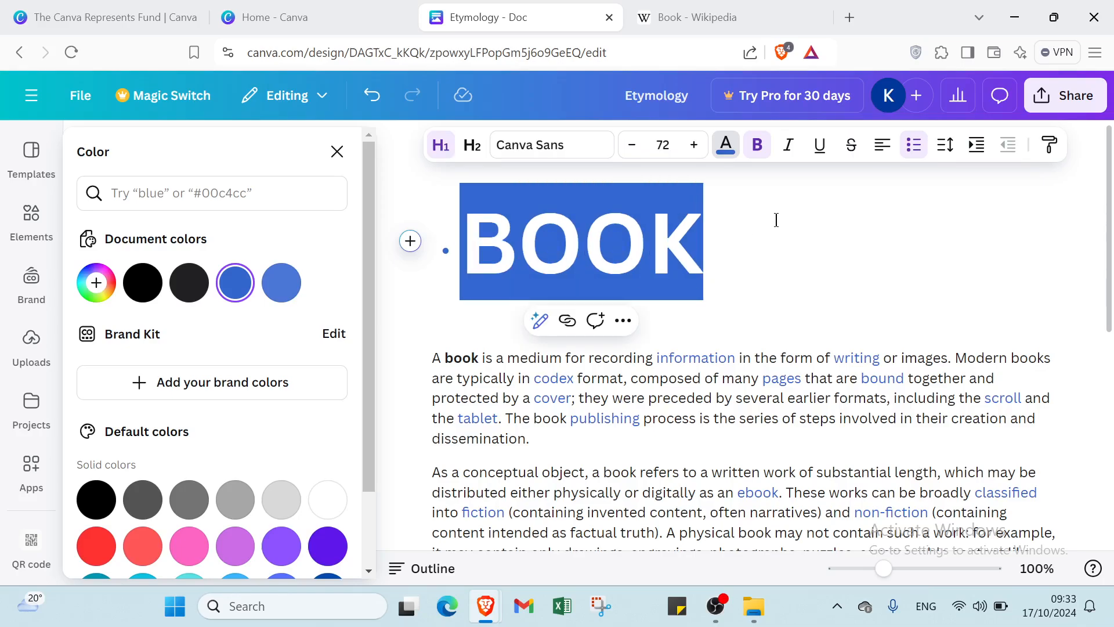
left_click(973, 152)
left_click(972, 154)
left_click(972, 153)
left_click(971, 153)
left_click(971, 153)
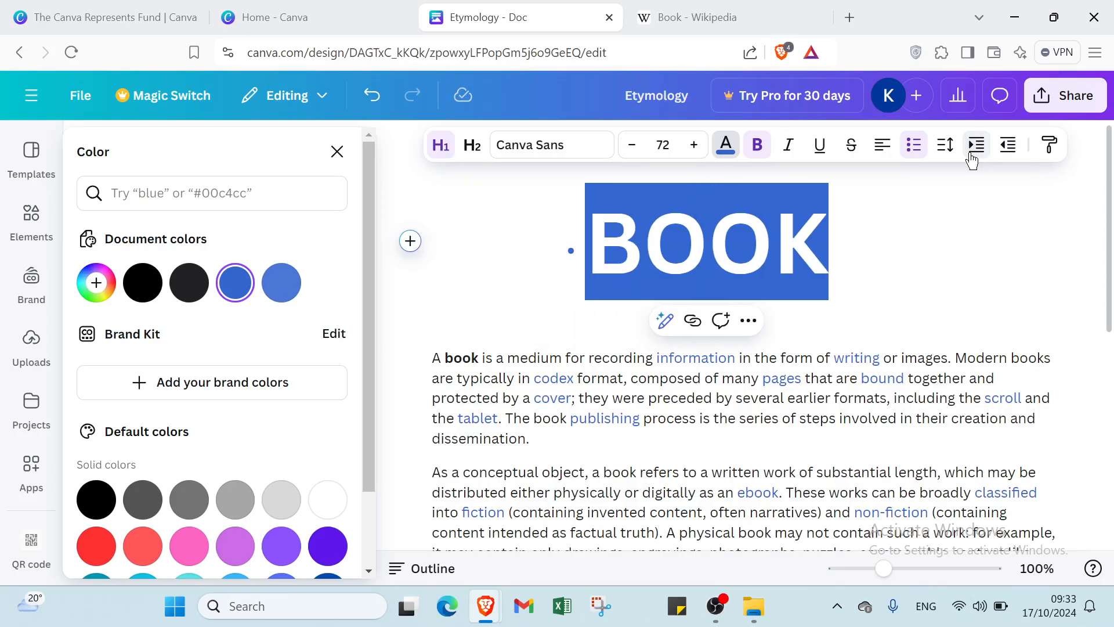
left_click(971, 152)
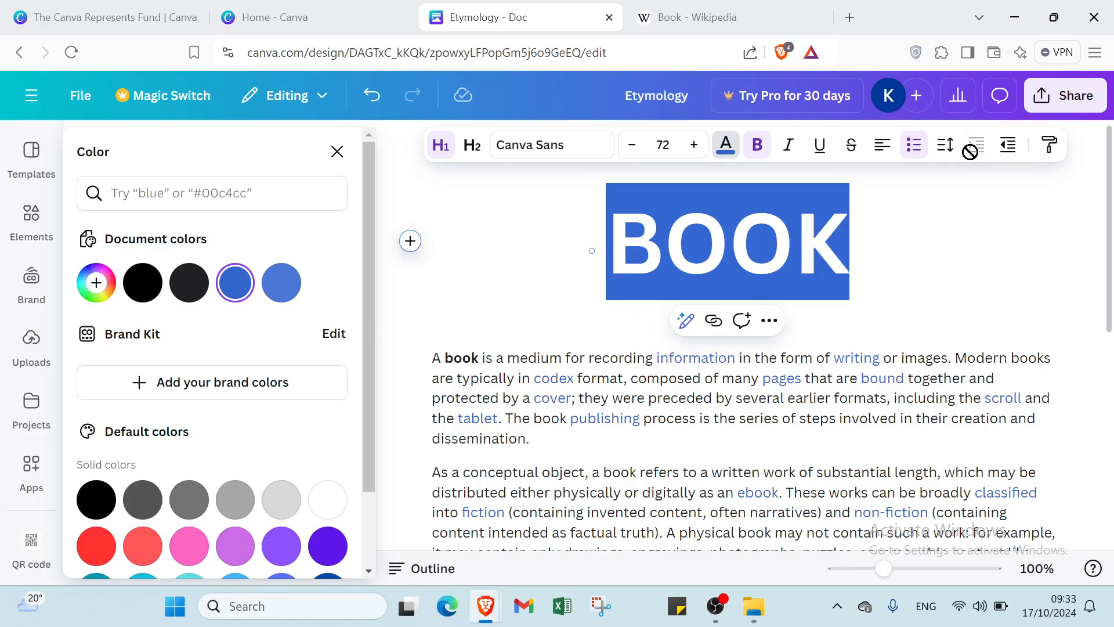
left_click(927, 255)
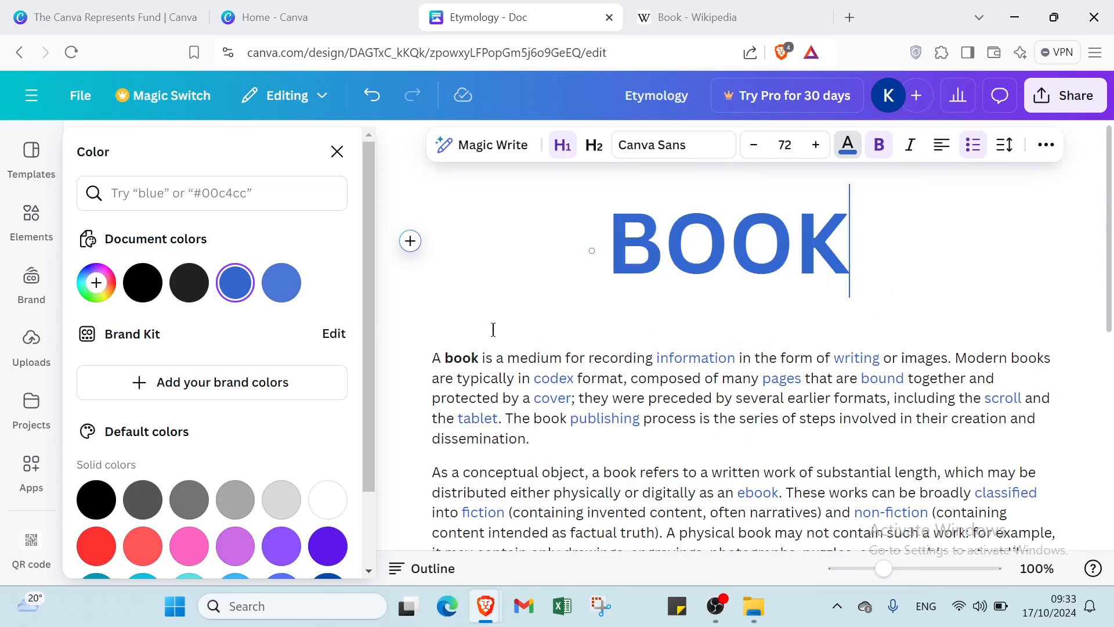
Step: Try the H1 heading style and font sizes 36 and 48 on the empty line below the BOOK title
left_click(463, 318)
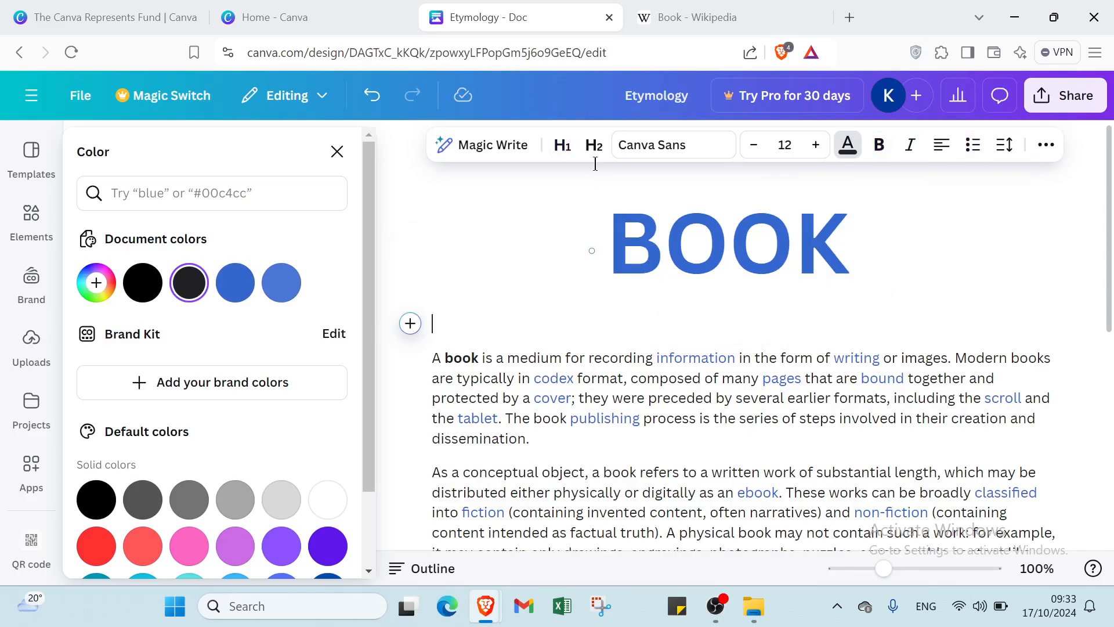
left_click(561, 146)
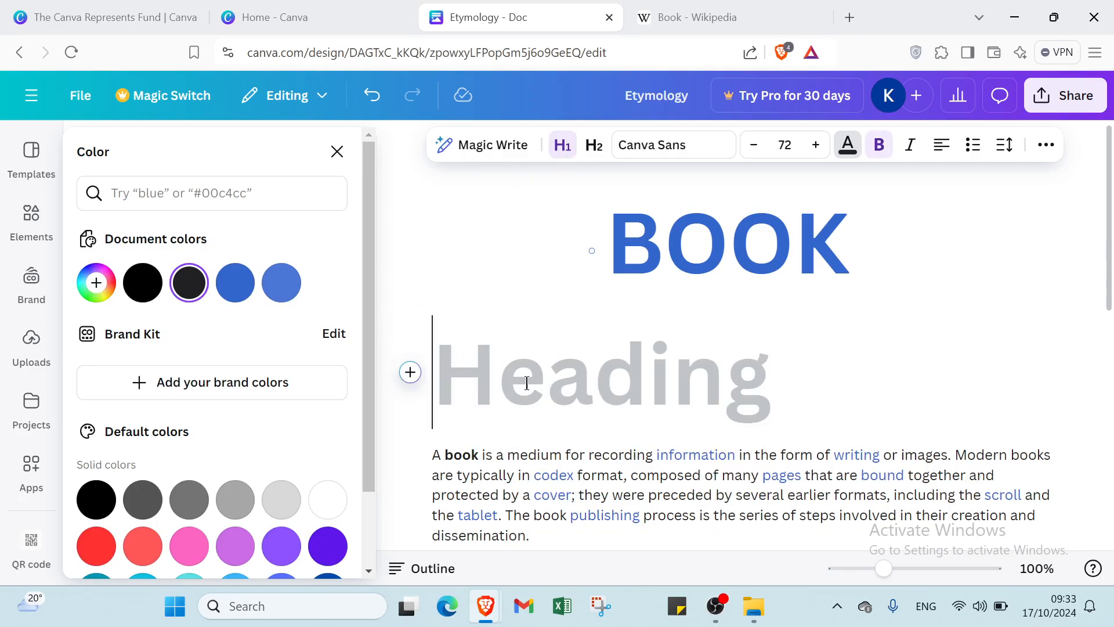
left_click(784, 146)
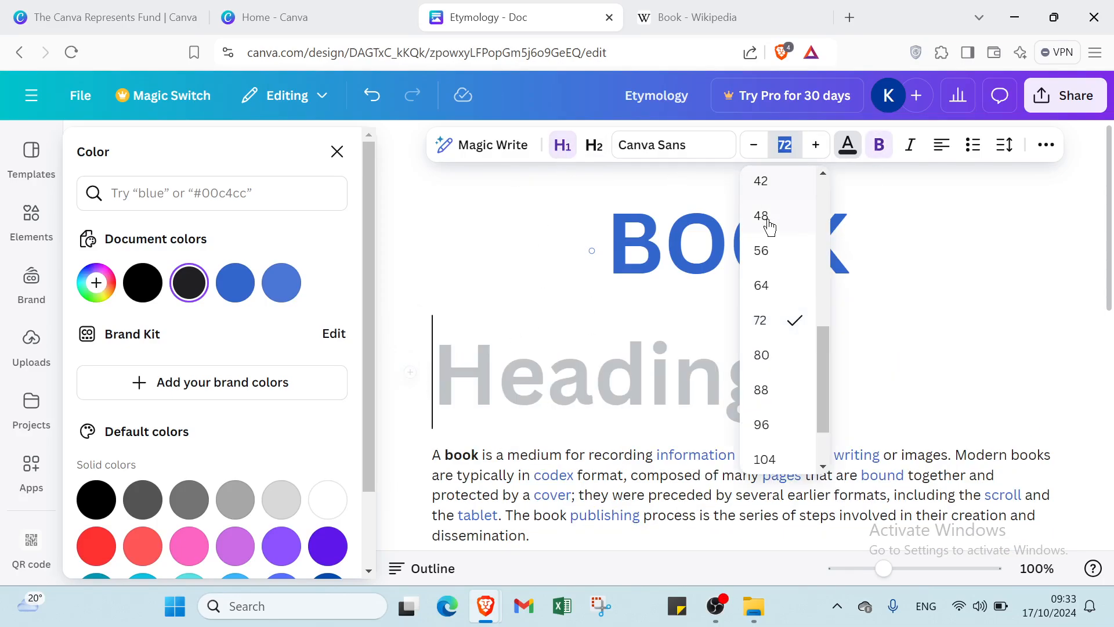
scroll(757, 213, "up", 1)
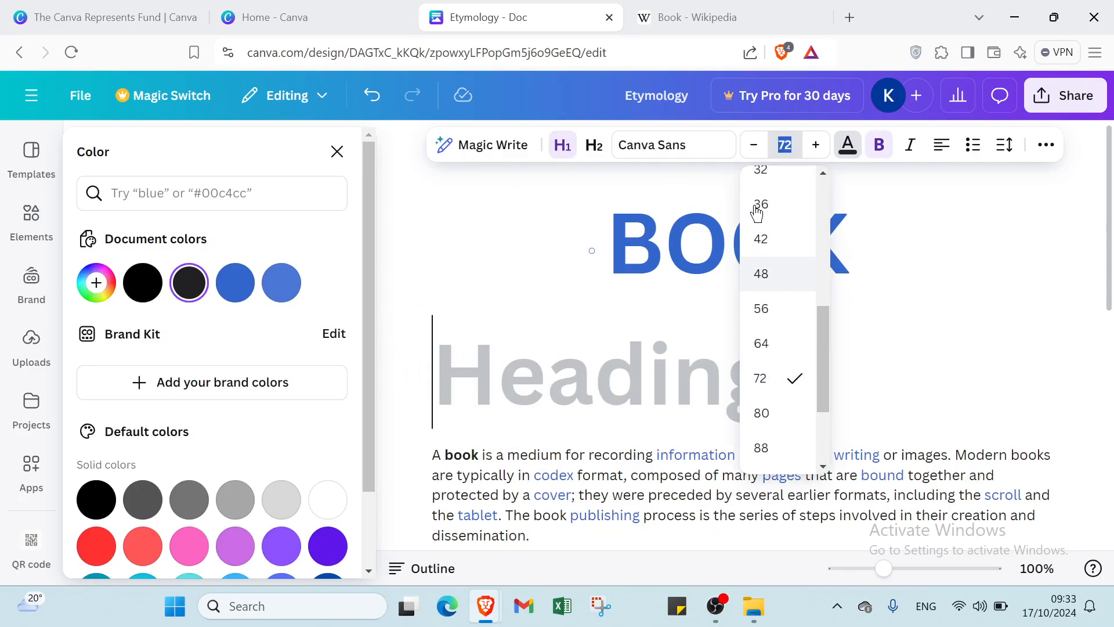
left_click(758, 212)
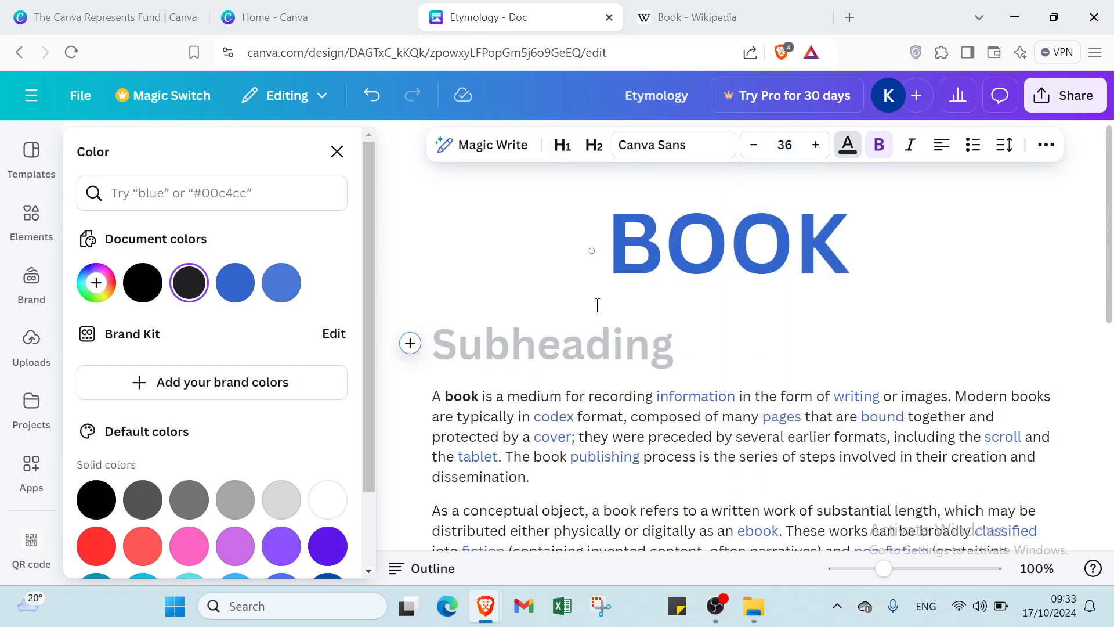
left_click(784, 145)
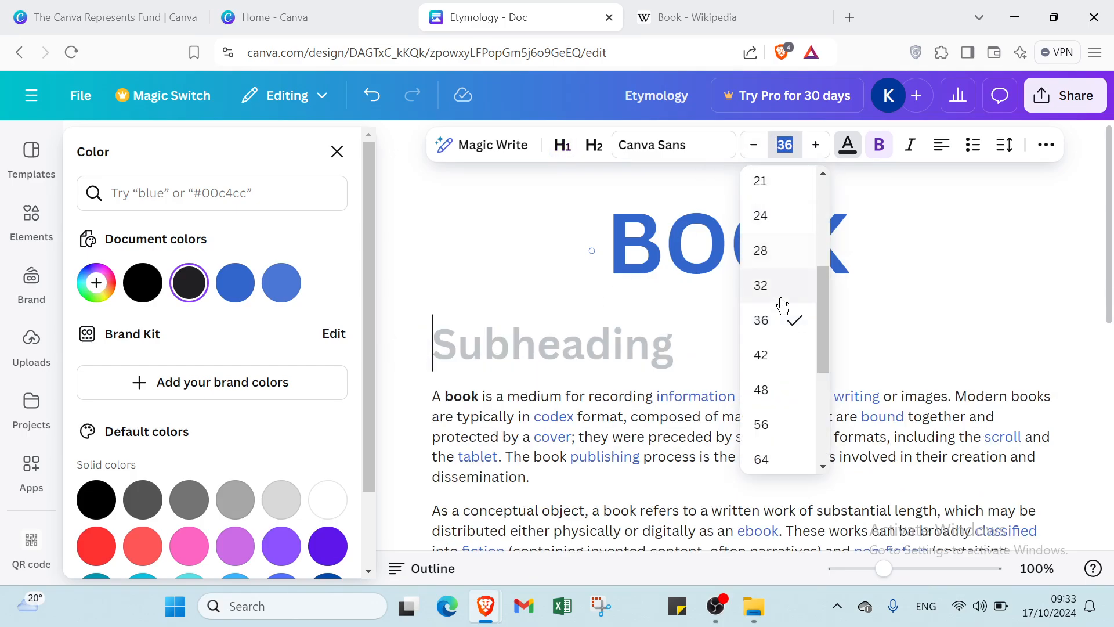
left_click(765, 386)
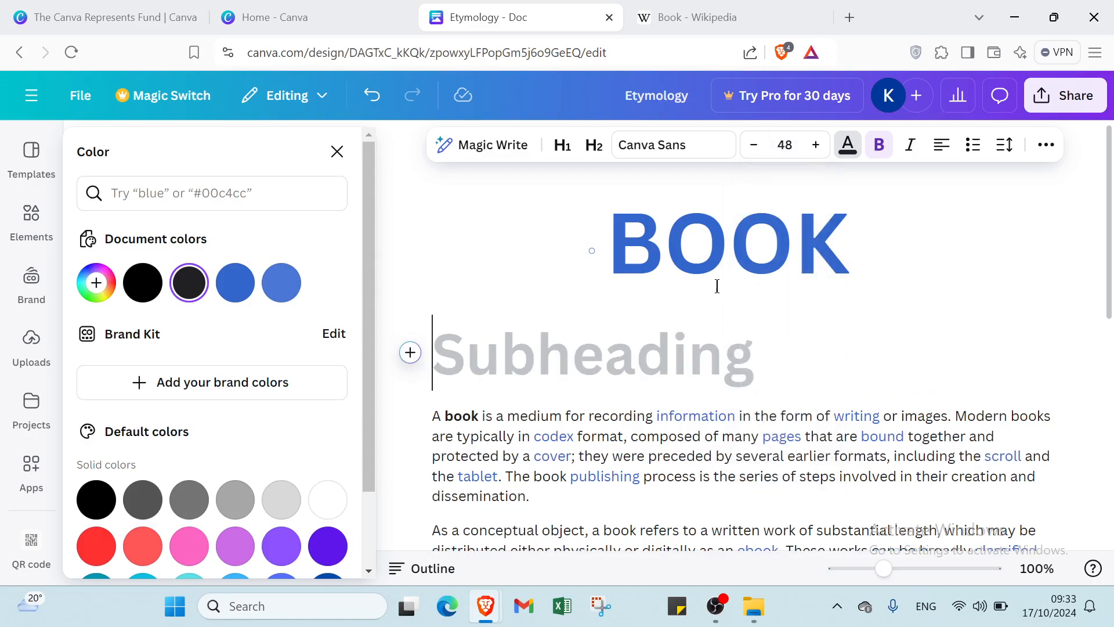
left_click(562, 145)
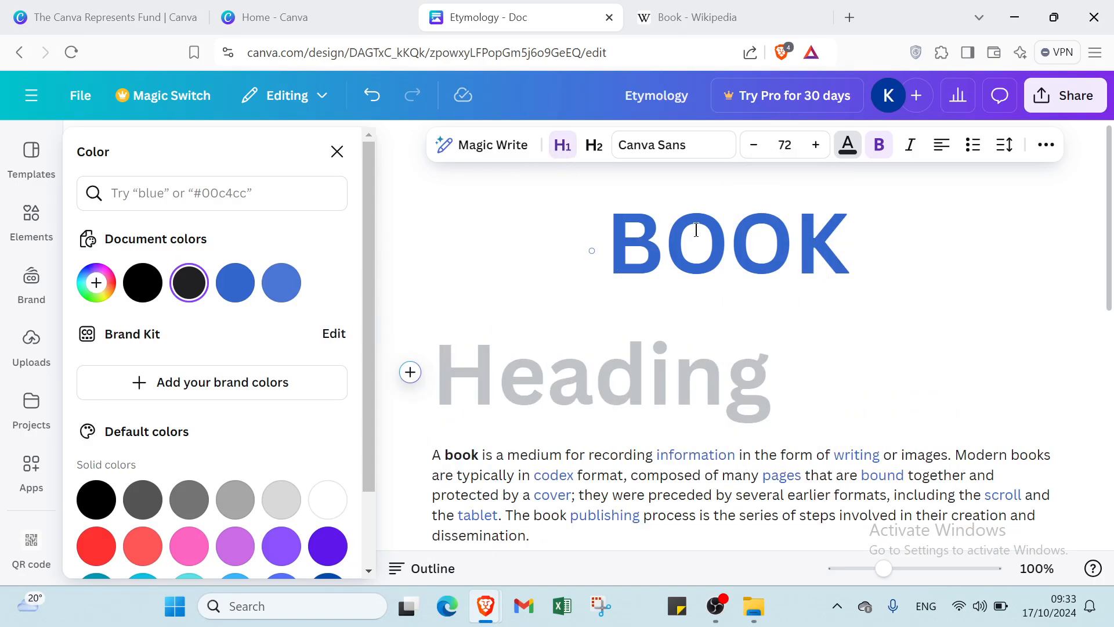
Step: Add the H2 subheading DEFINITION in dark gray on the empty line below the BOOK title
left_click(603, 149)
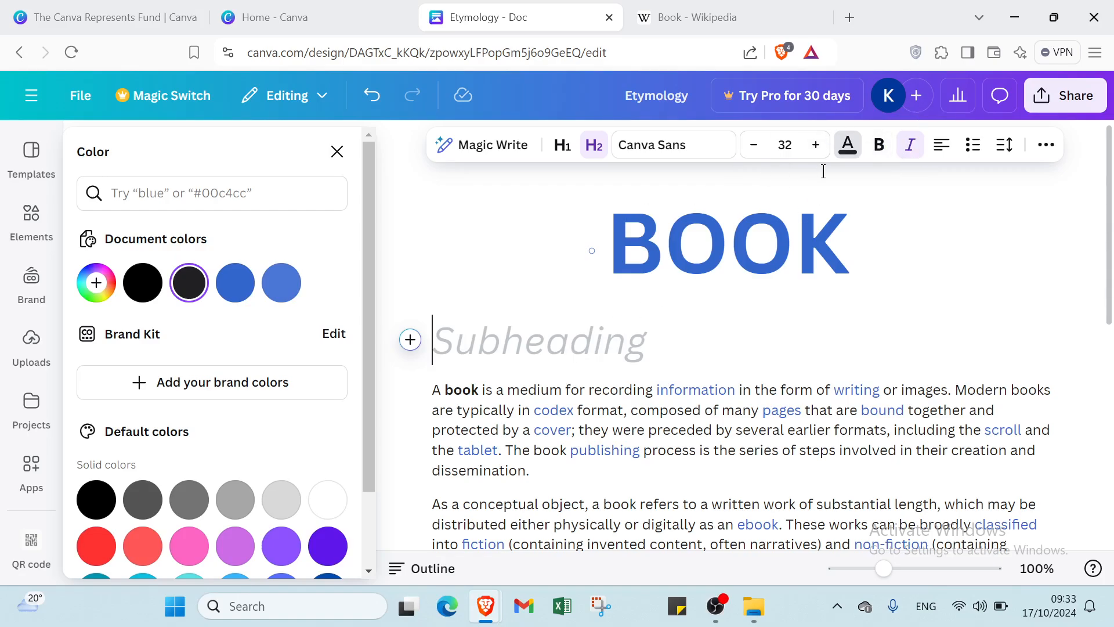
left_click(847, 146)
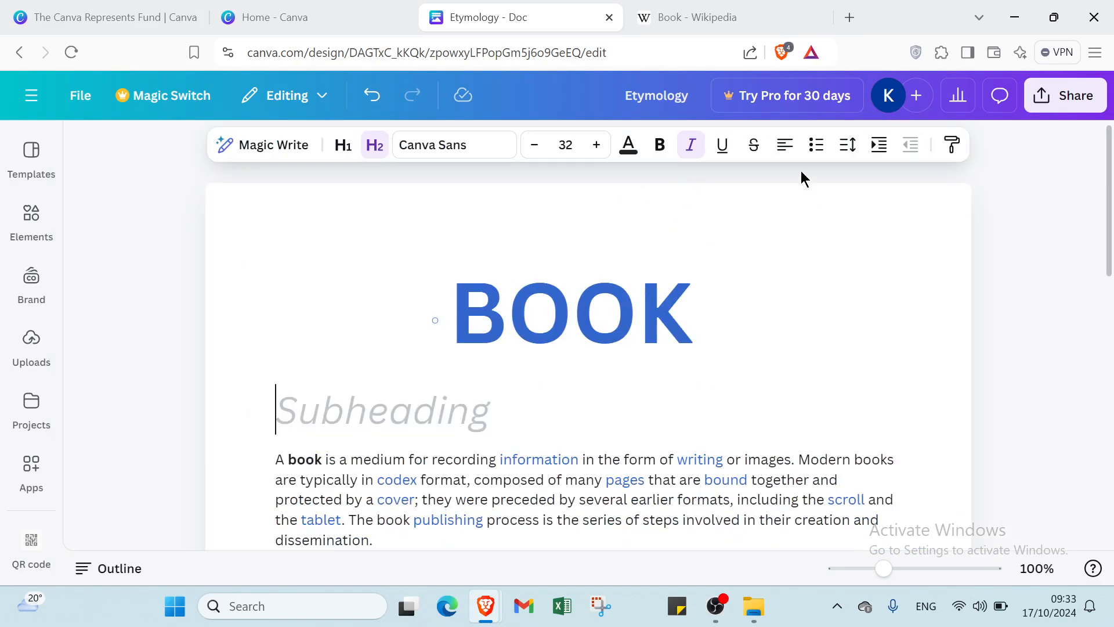
left_click(619, 153)
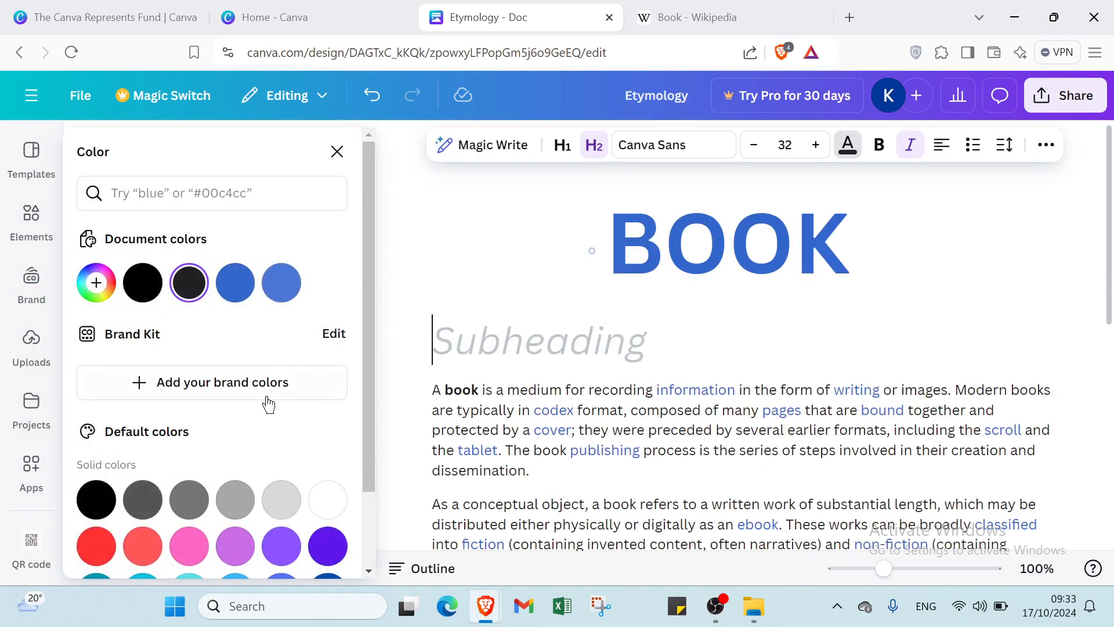
left_click(142, 498)
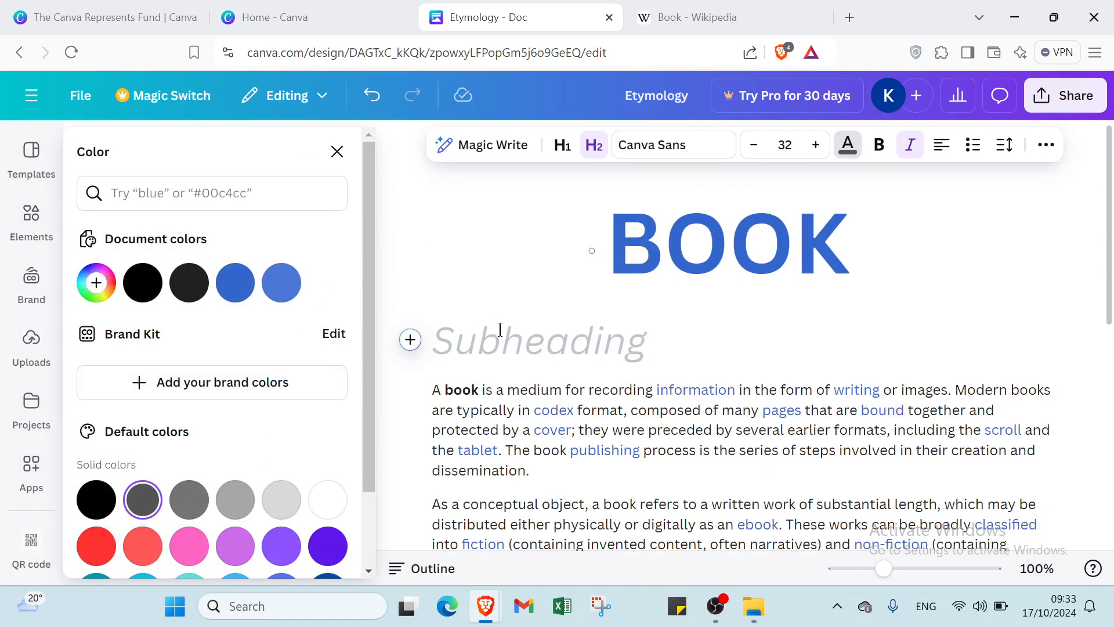
type("DEF")
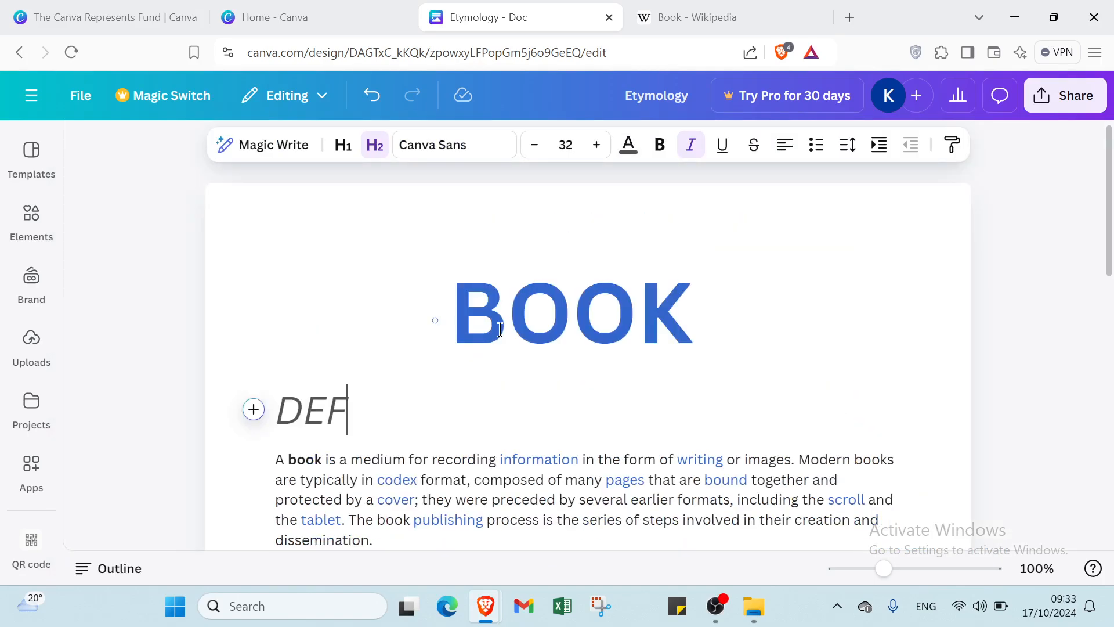
type("INITION")
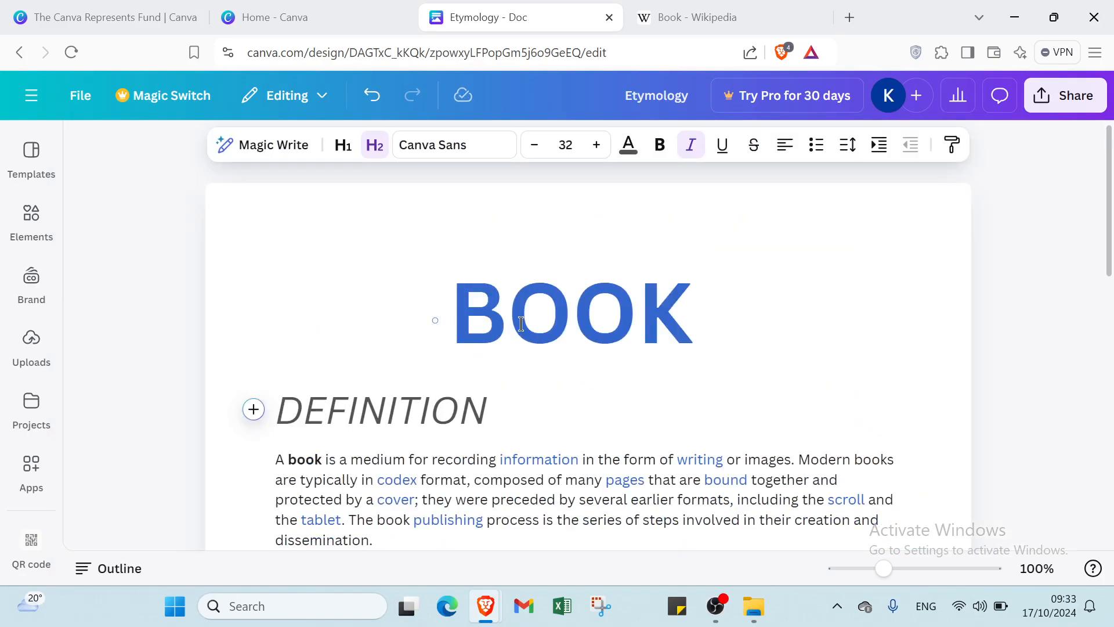
Step: Insert an empty line above the paragraph starting "Books are sold" and style it as an H2 subheading in the dark gray document color
scroll(501, 330, "down", 5)
scroll(298, 281, "up", 3)
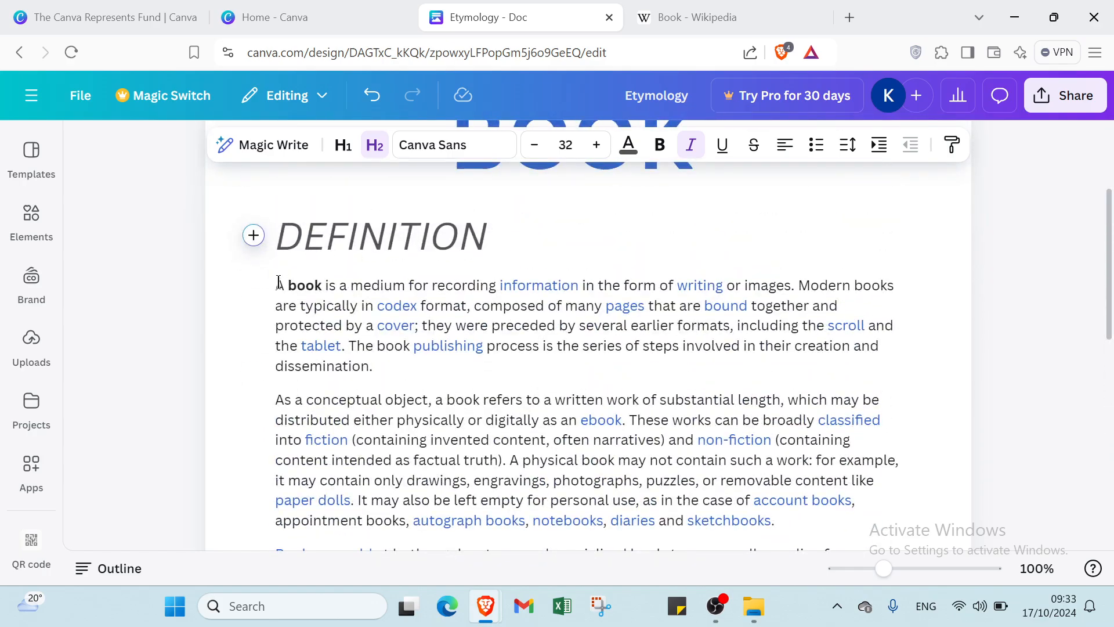
scroll(284, 282, "down", 5)
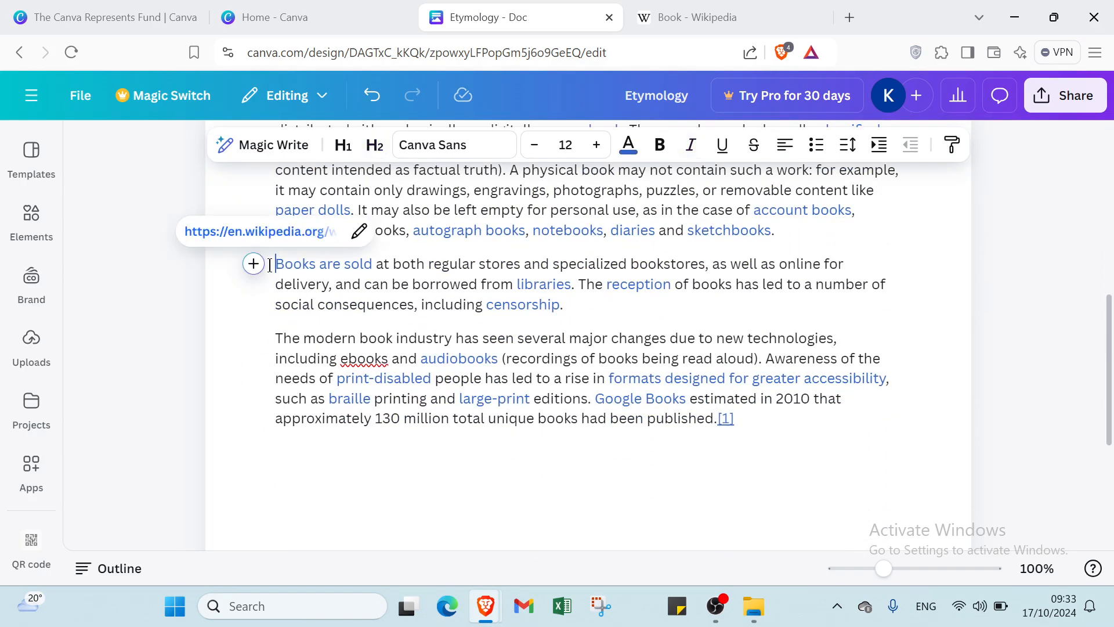
key("Return")
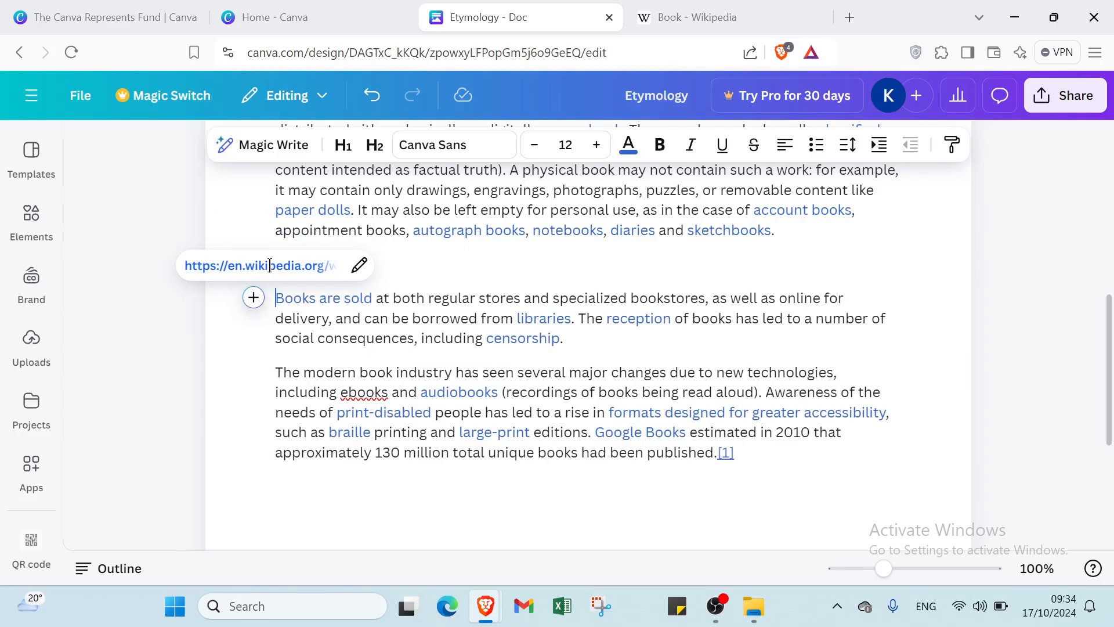
left_click(399, 262)
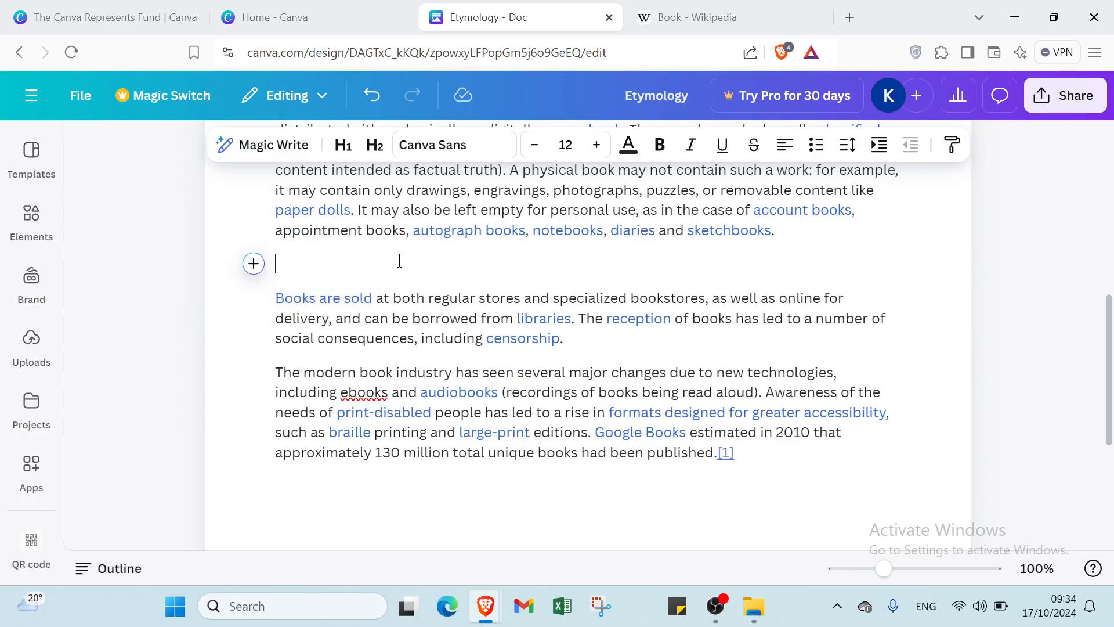
left_click(375, 146)
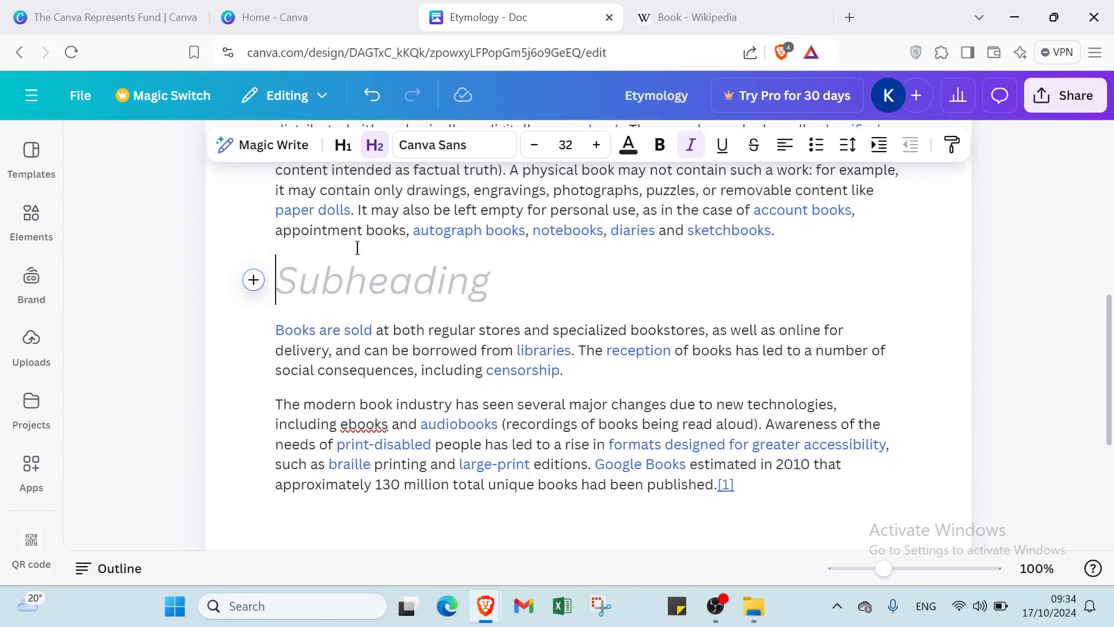
left_click(628, 146)
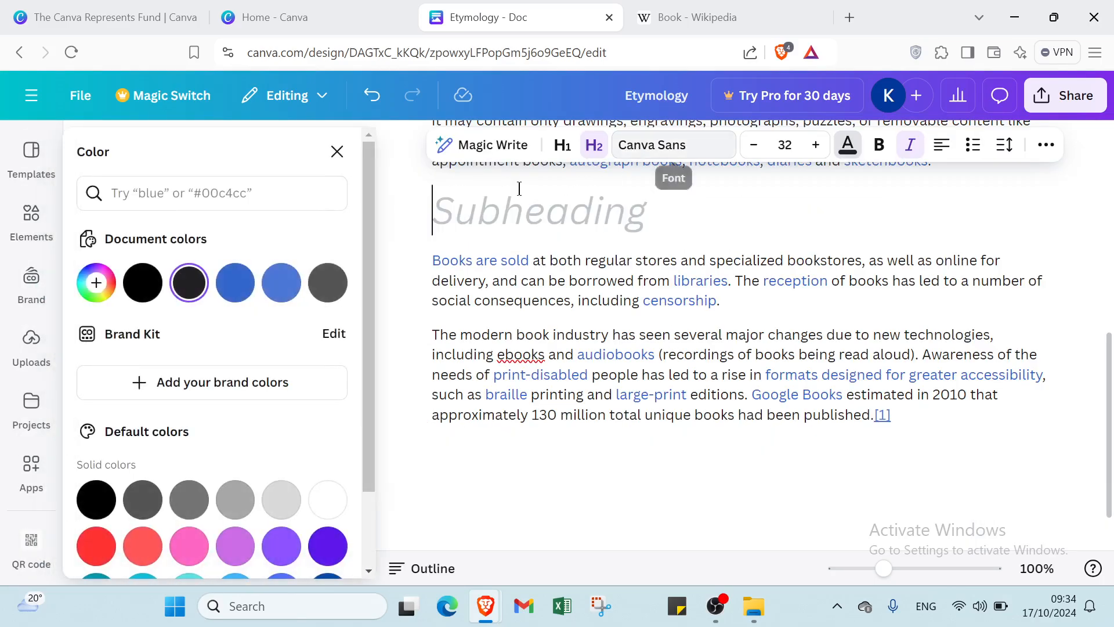
left_click(325, 290)
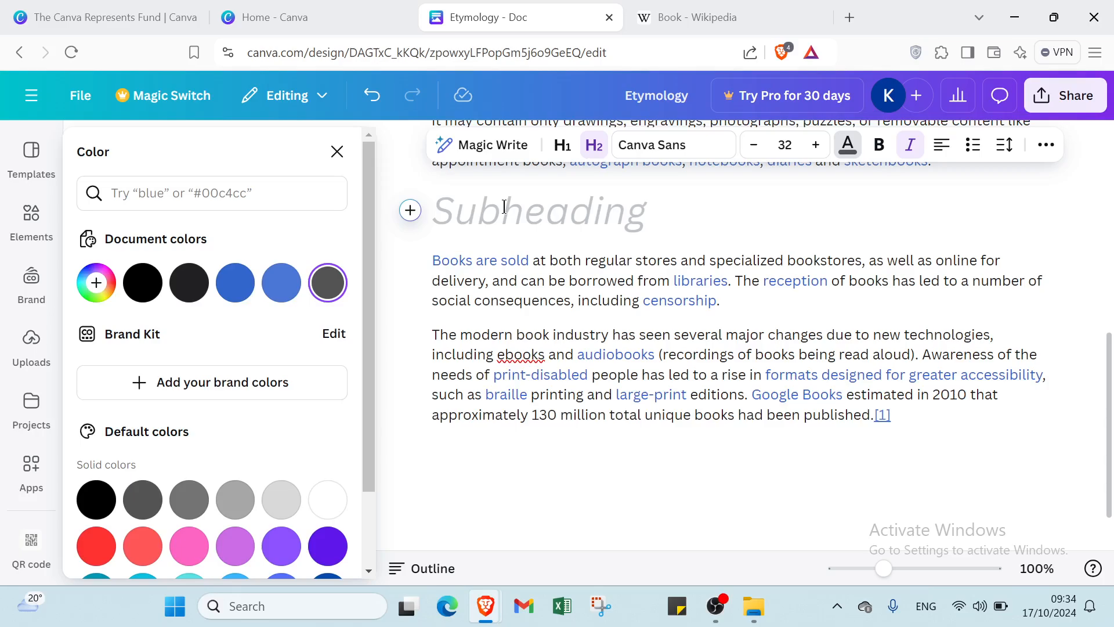
Step: Enter BENEFITS OF READING BOOKS as the subheading text above the "Books are sold" paragraph
left_click(504, 207)
type("BEN")
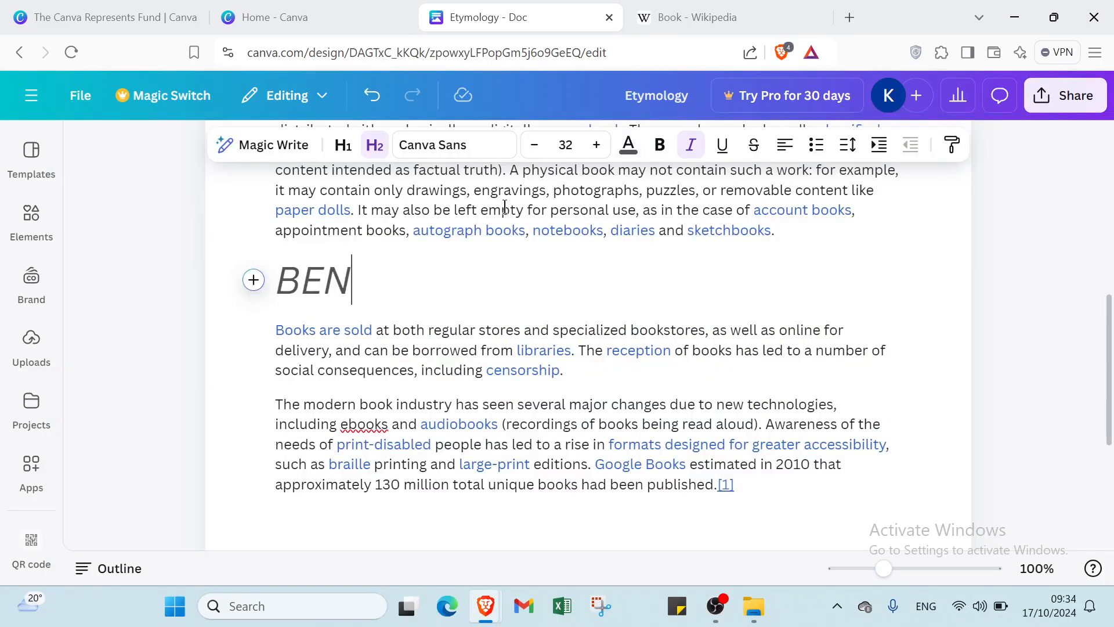
type("EFITS ")
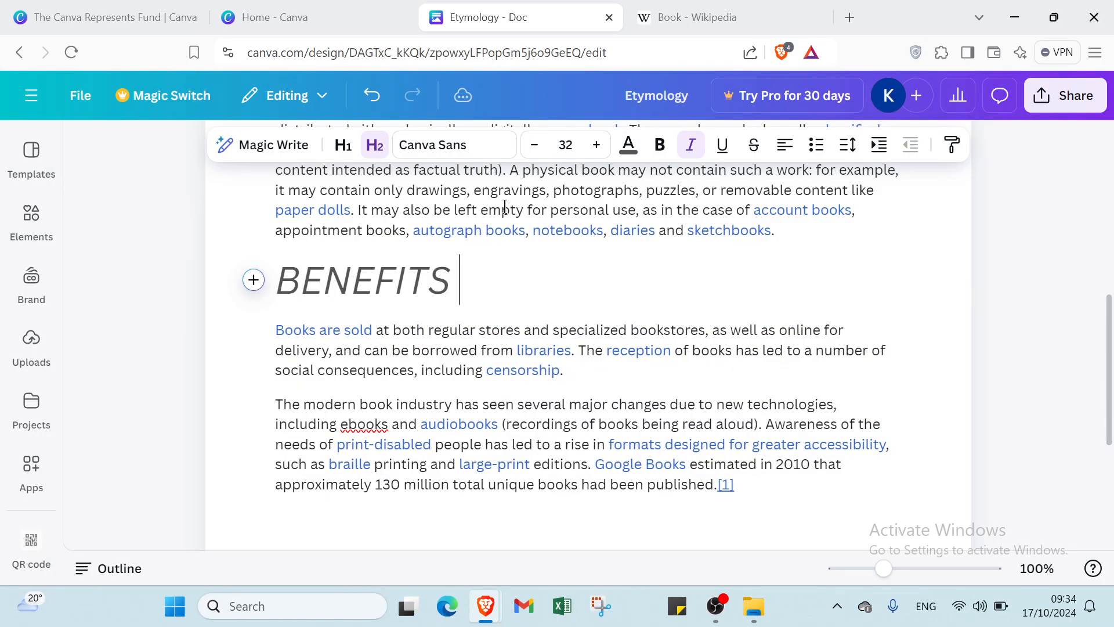
type("OF RE")
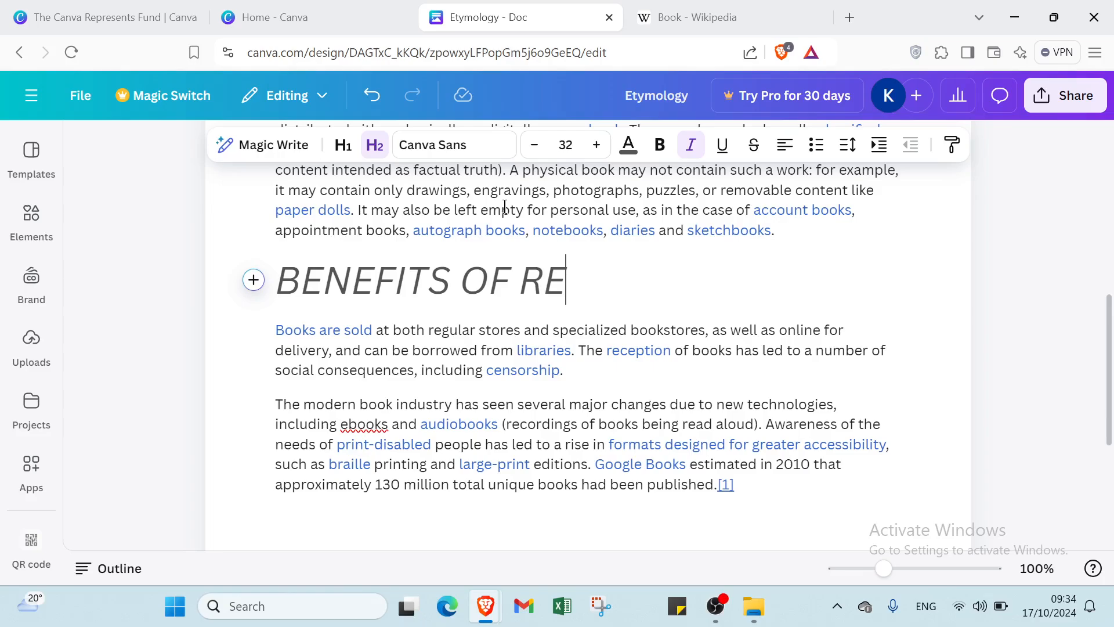
type("ADING ")
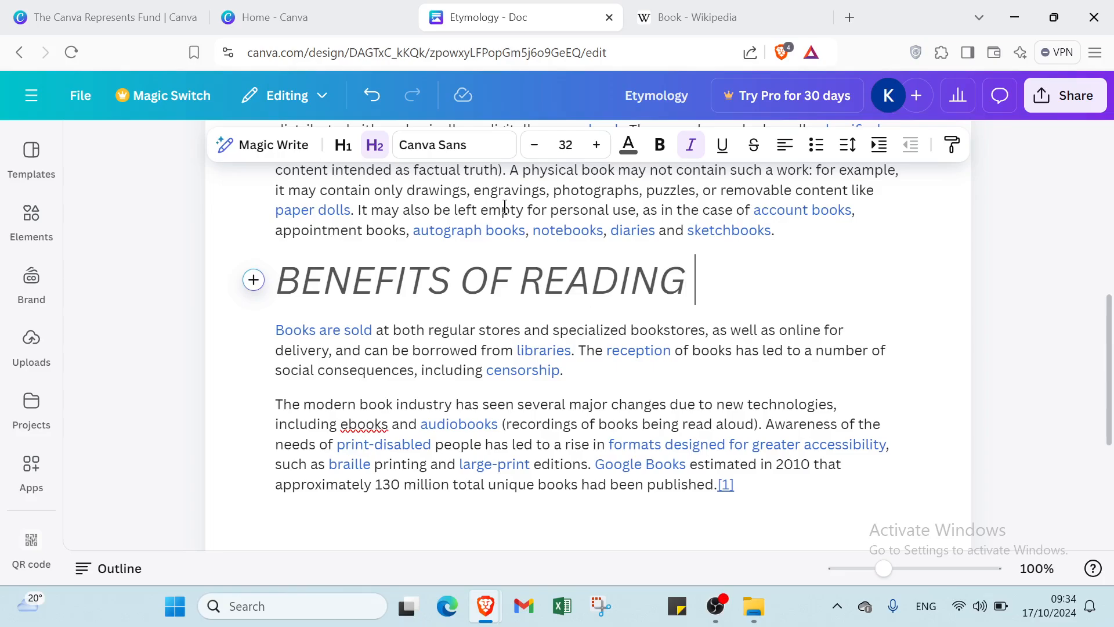
type("BOOKS")
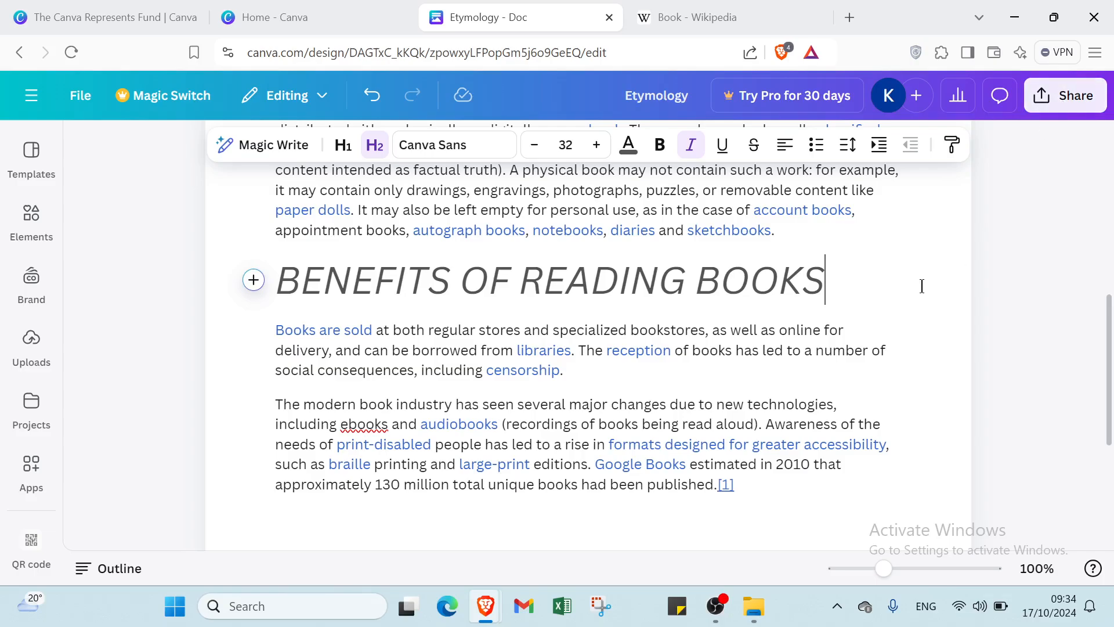
Step: Move the DEFINITION text from "A book is a medium" through "These works can" to directly after the word "removable"
scroll(689, 299, "up", 6)
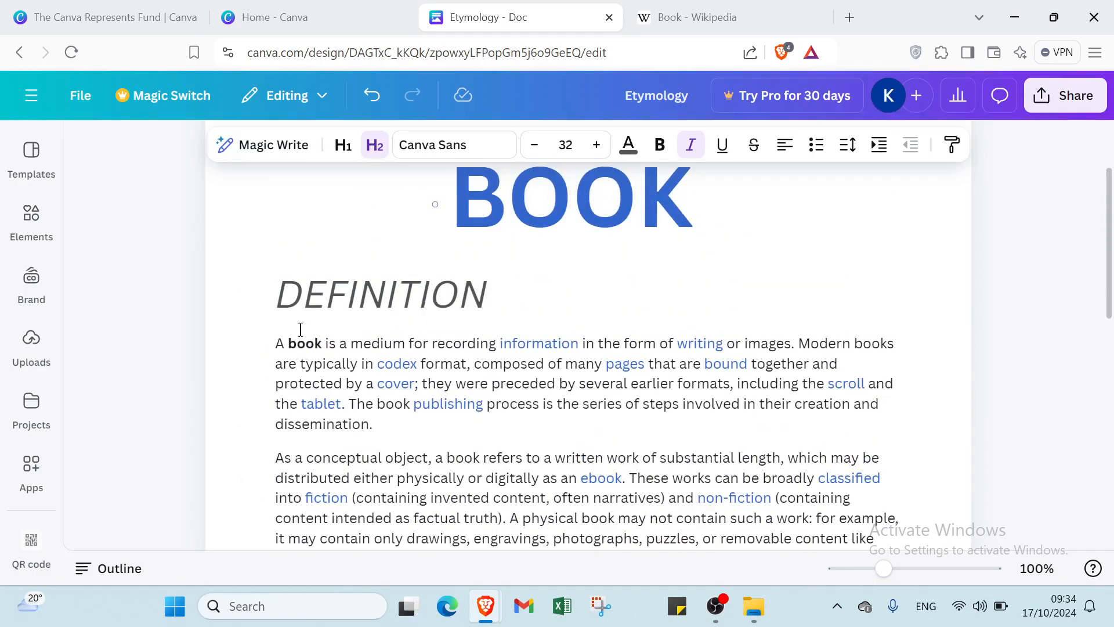
left_click_drag(274, 340, 739, 478)
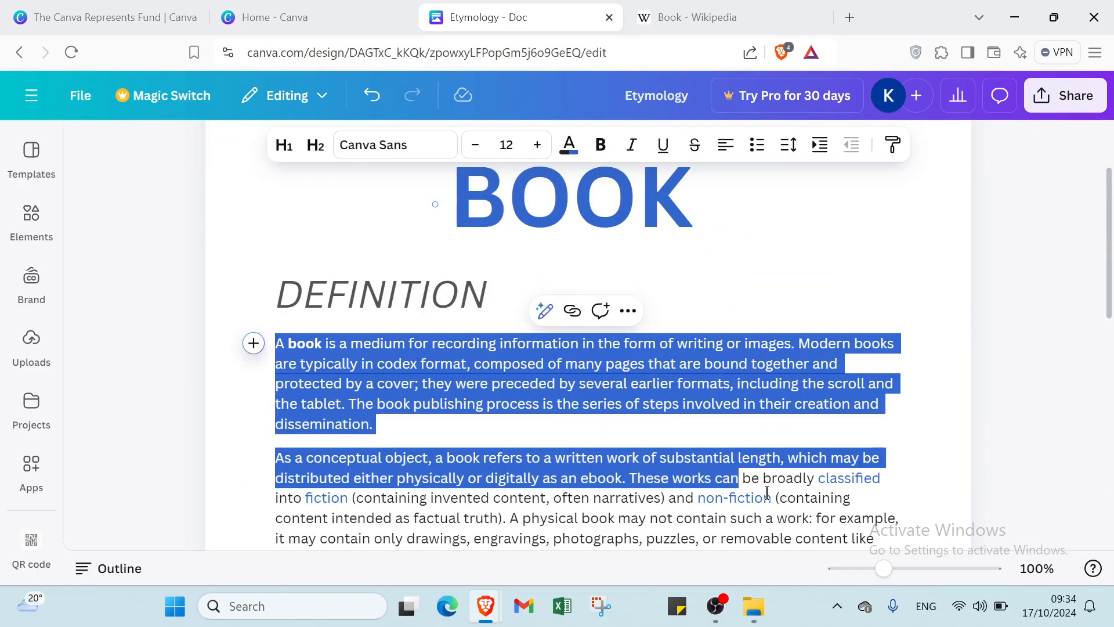
scroll(767, 492, "down", 1)
scroll(767, 493, "down", 1)
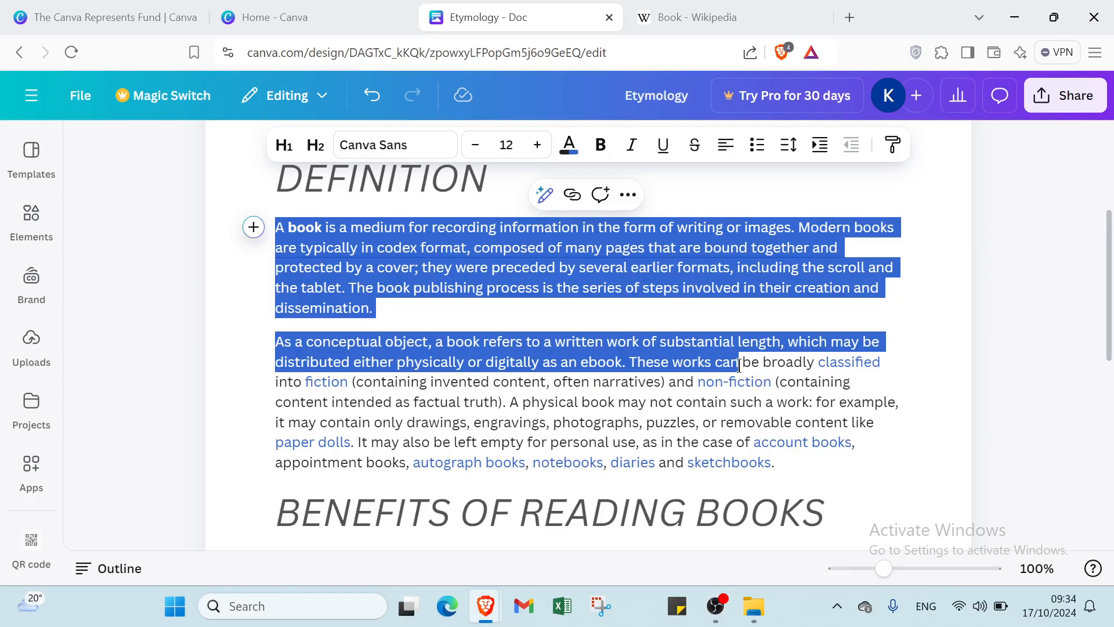
left_click_drag(739, 366, 792, 423)
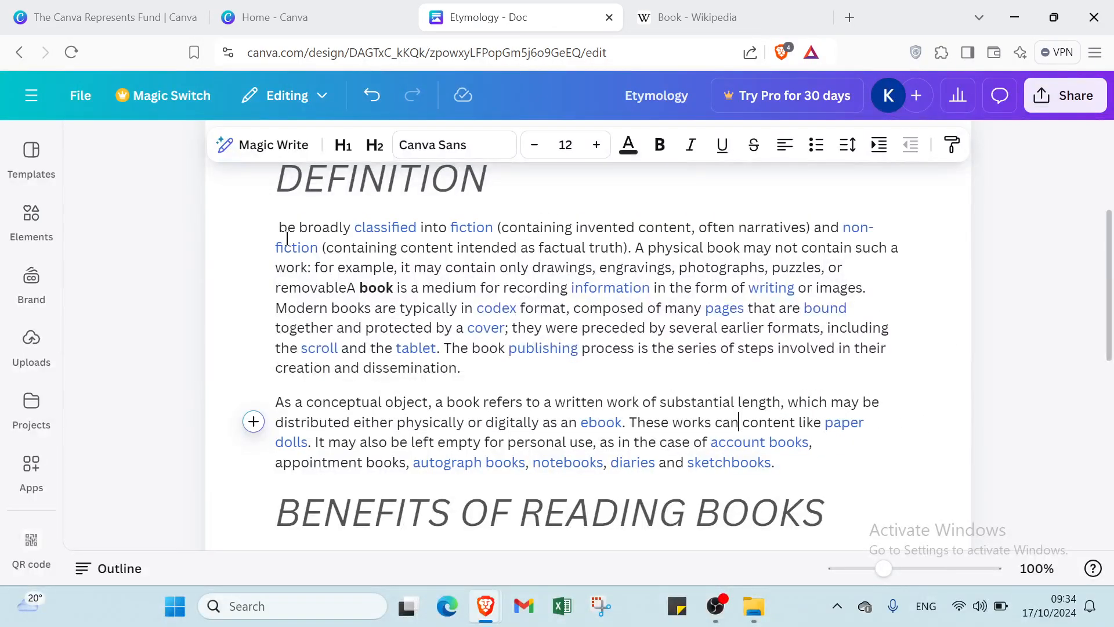
Step: Set the text color of both DEFINITION paragraphs, including their links, to the black document color
left_click(257, 248)
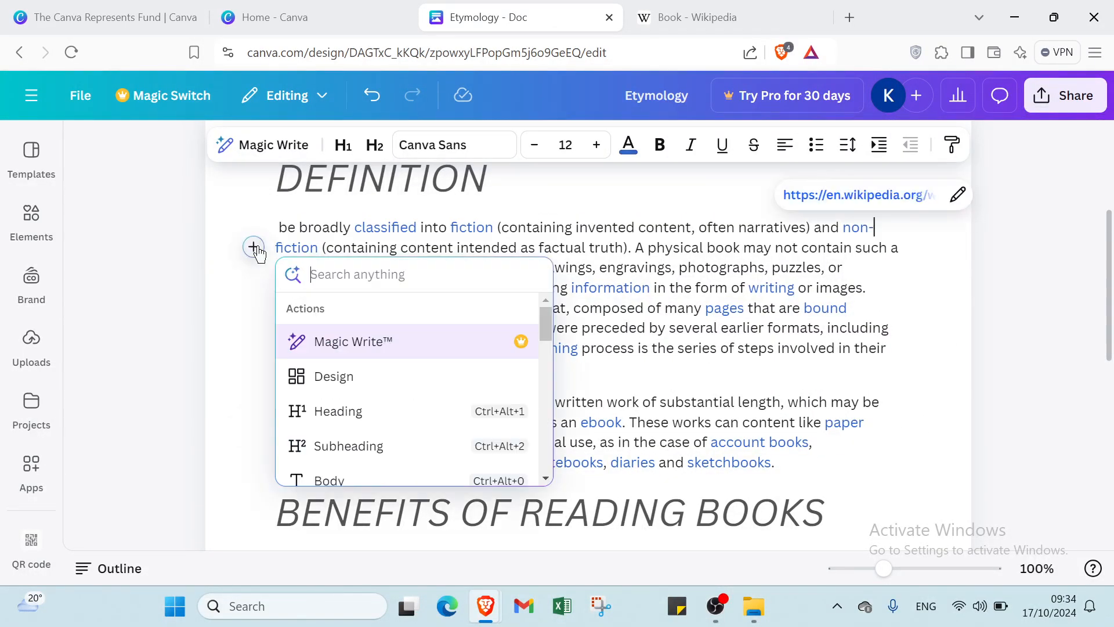
left_click(256, 296)
left_click(274, 227)
mouse_move(274, 226)
left_mouse_down()
mouse_move(574, 403)
mouse_move(726, 465)
mouse_move(790, 472)
mouse_move(782, 397)
mouse_move(852, 506)
mouse_move(832, 464)
left_mouse_up()
left_click(570, 159)
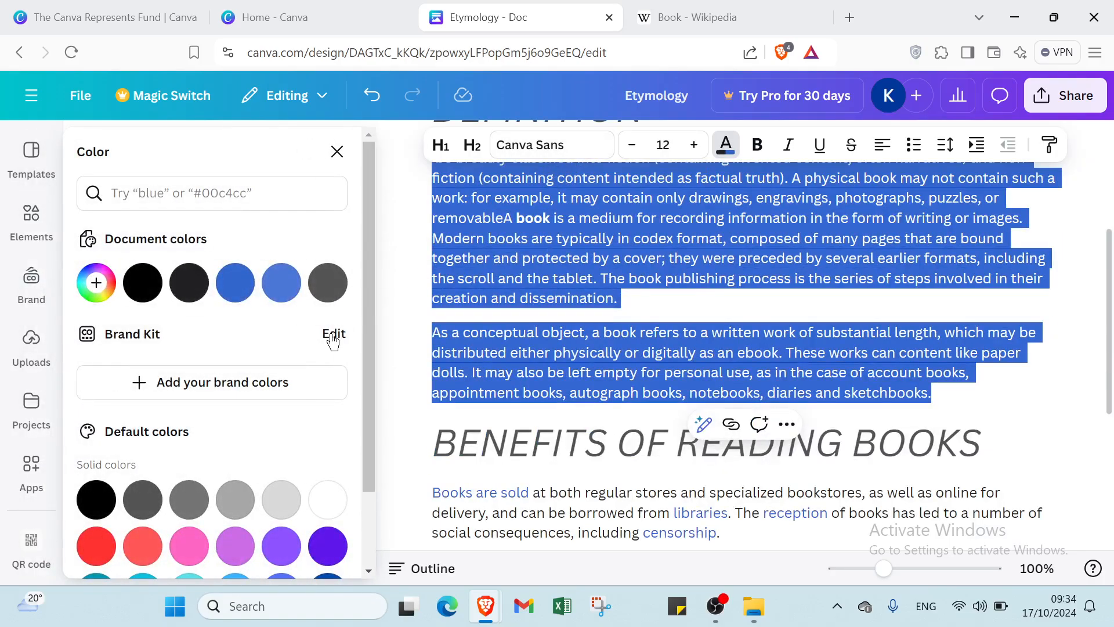
left_click(142, 283)
left_click(1007, 393)
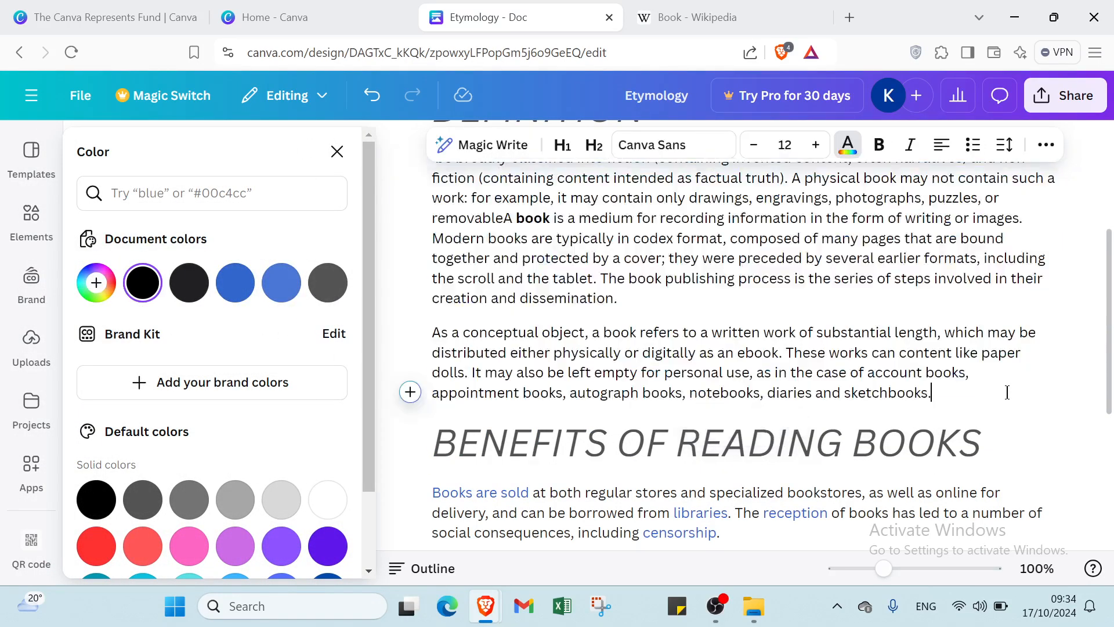
Step: Set both paragraphs under BENEFITS OF READING BOOKS to the black document color and close the color options
scroll(605, 319, "up", 3)
scroll(606, 319, "down", 2)
scroll(605, 320, "down", 5)
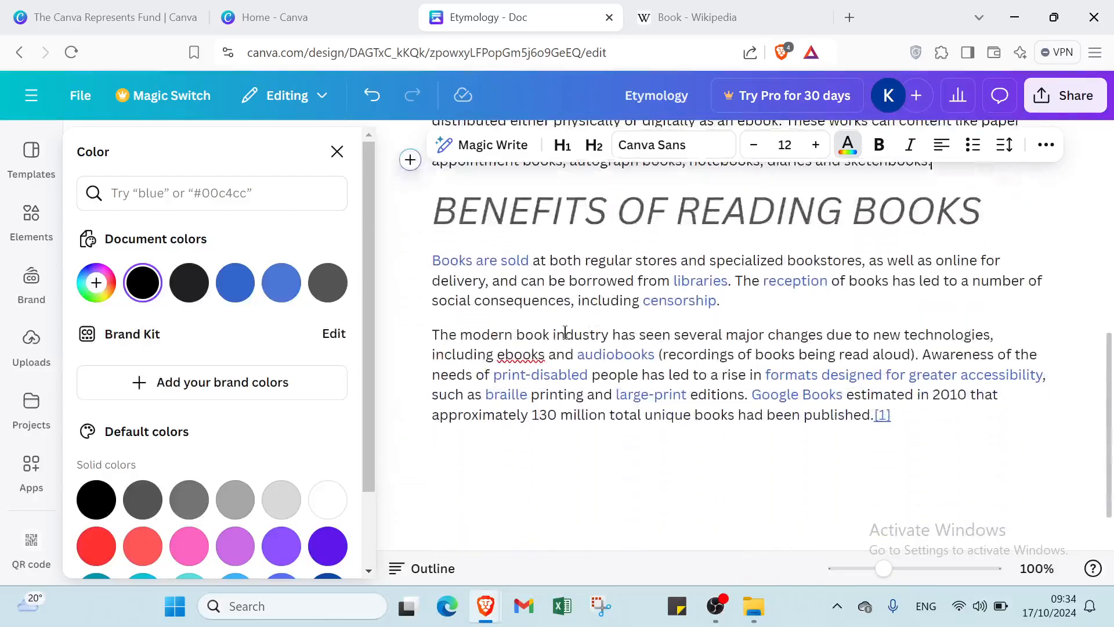
left_click_drag(432, 255, 1026, 455)
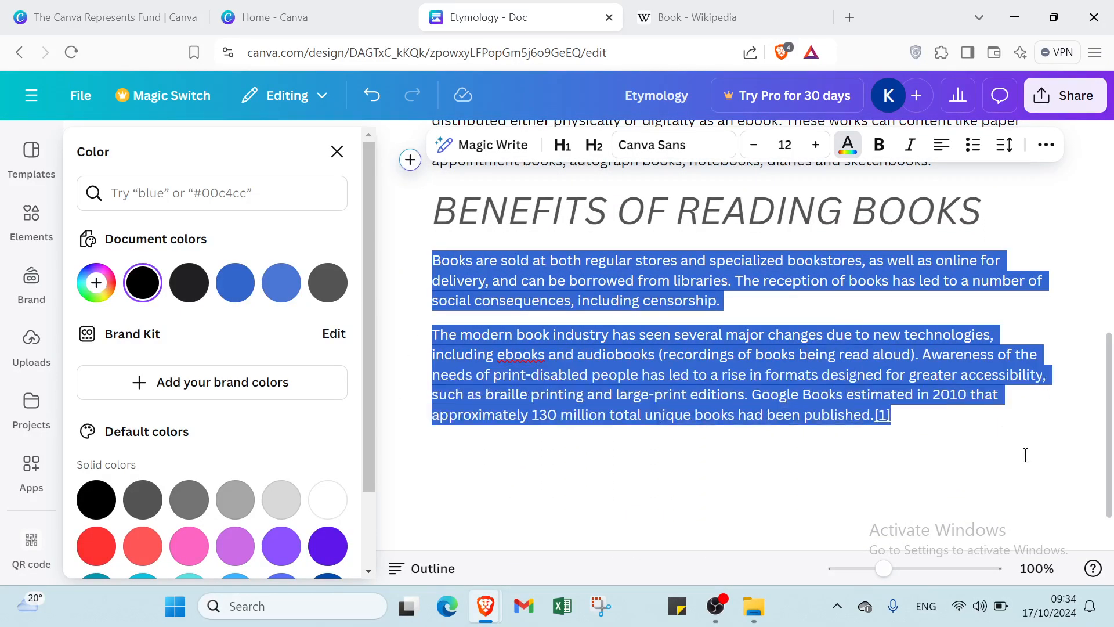
left_click(1023, 447)
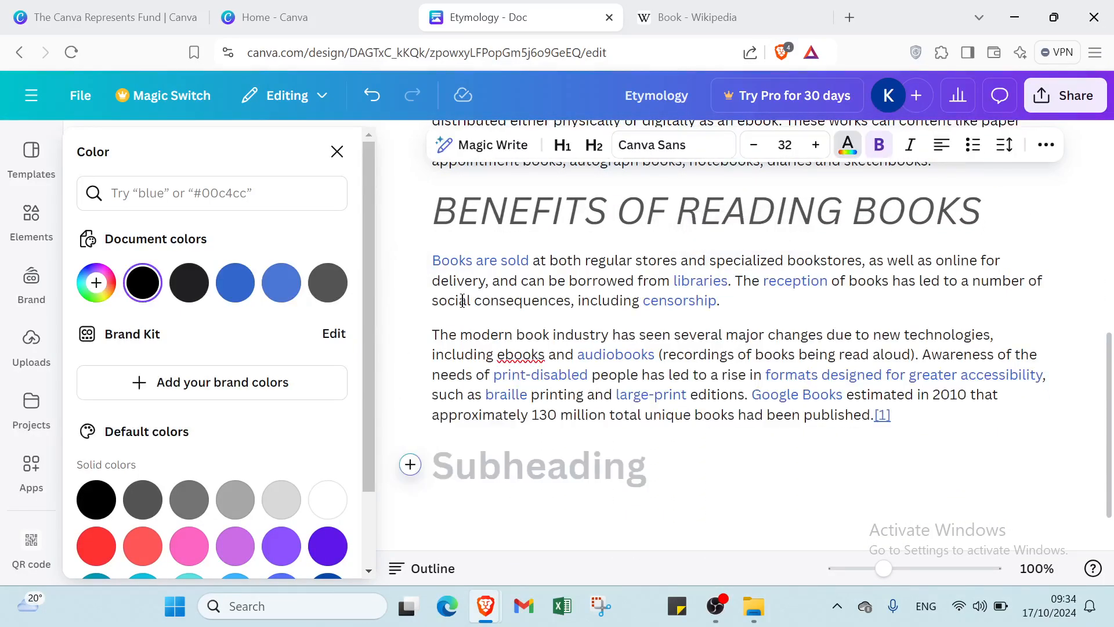
left_click_drag(422, 256, 1004, 448)
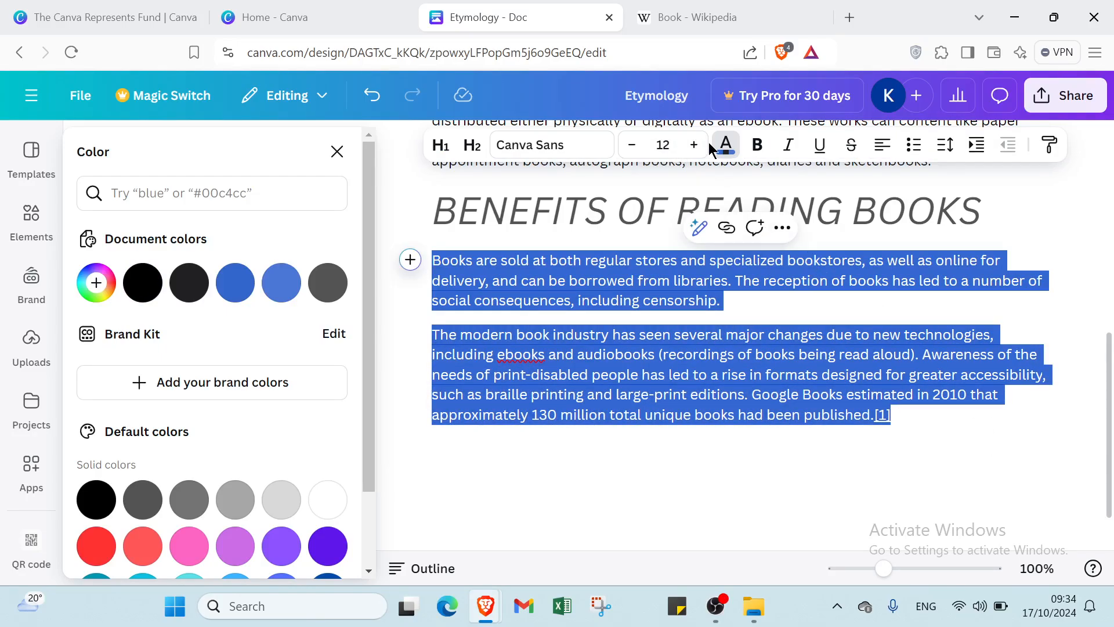
left_click(143, 283)
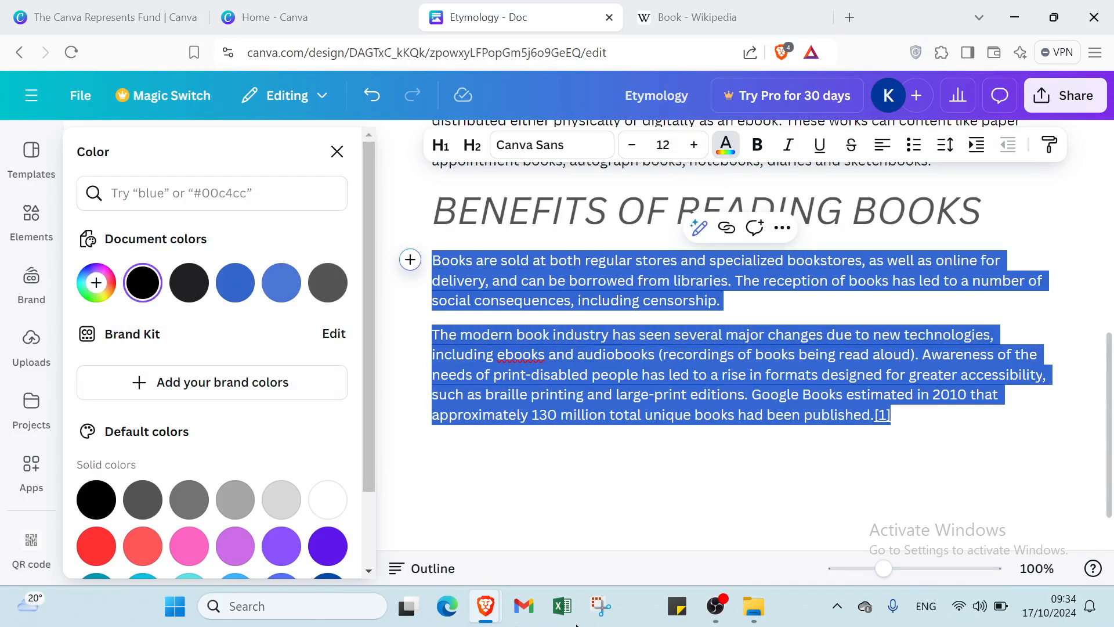
left_click(737, 457)
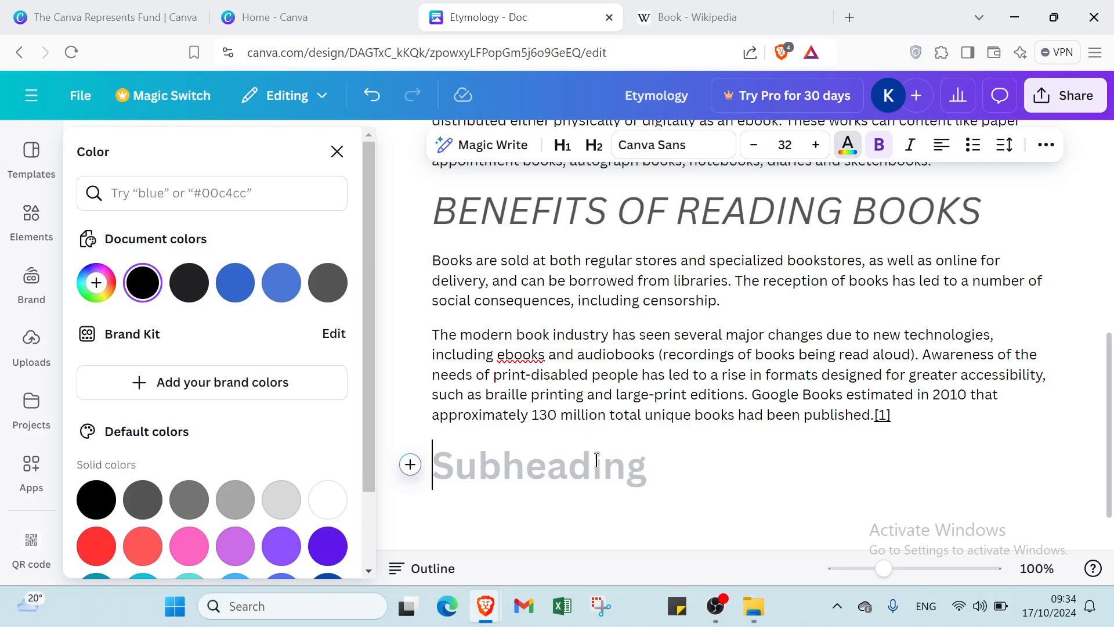
left_click(337, 151)
Step: Add the subheading CONCLUSION in the dark gray document color on the empty line below the last paragraph
scroll(321, 544, "down", 4)
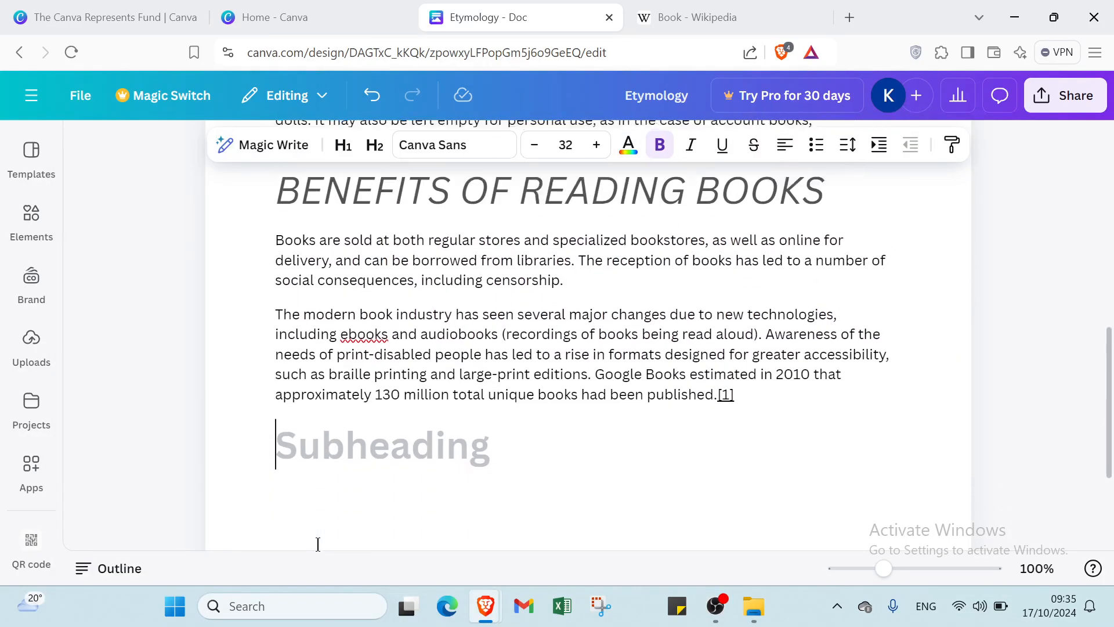
left_click(639, 145)
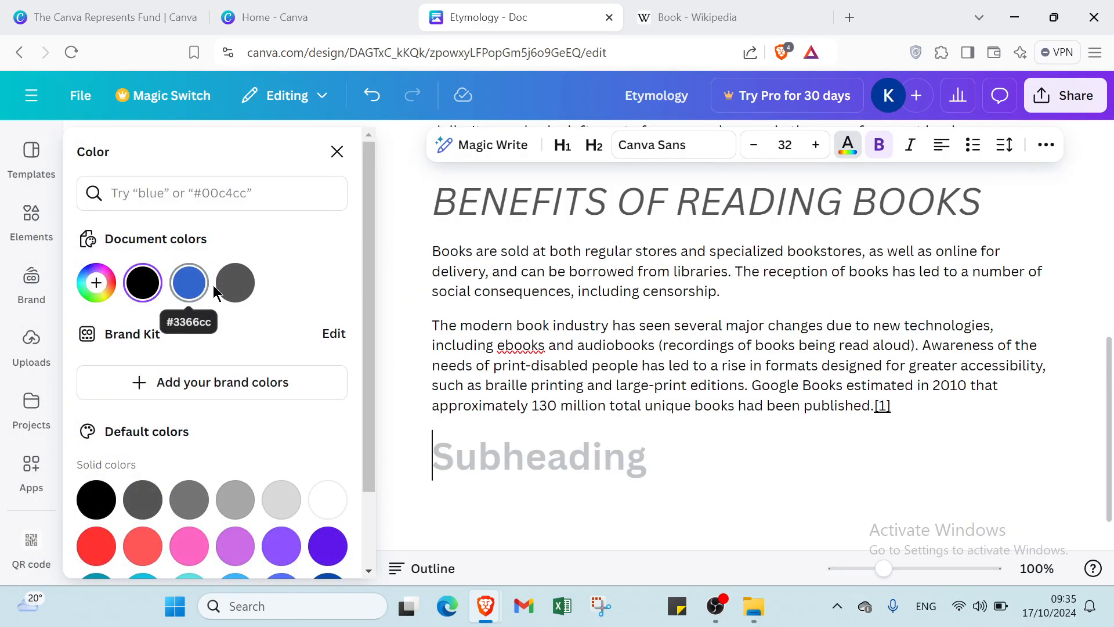
left_click(235, 283)
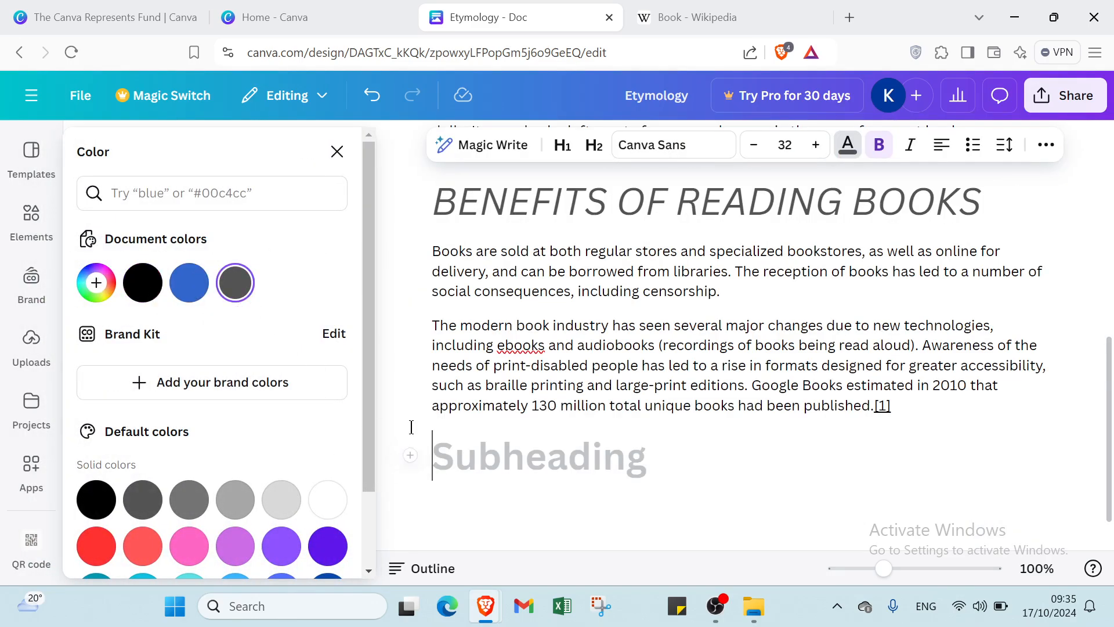
left_click(449, 458)
type("CON")
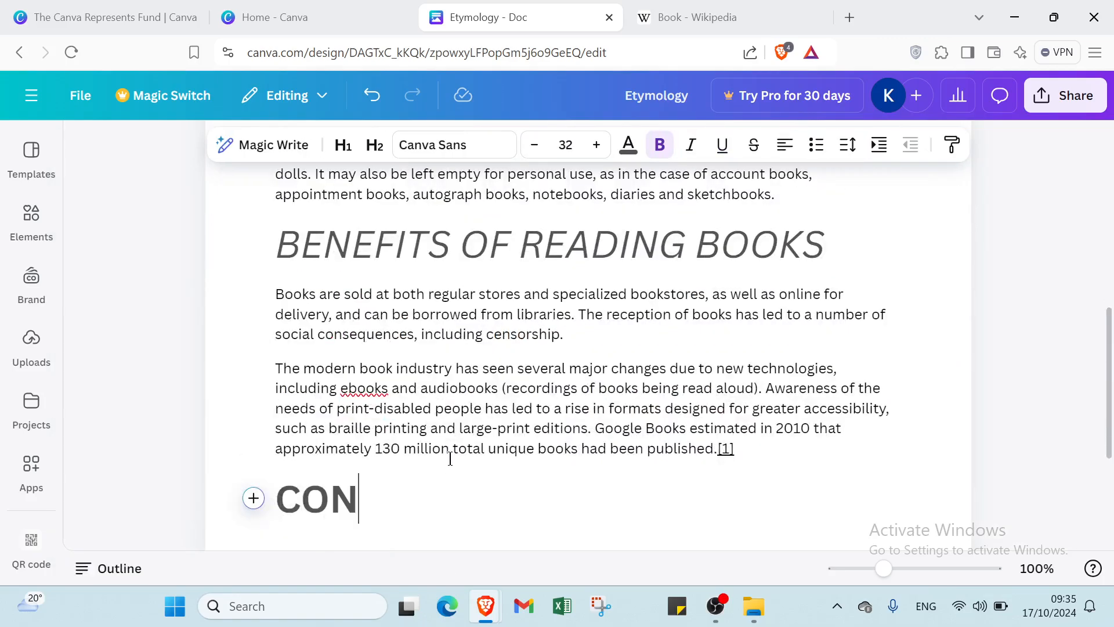
type("CLU")
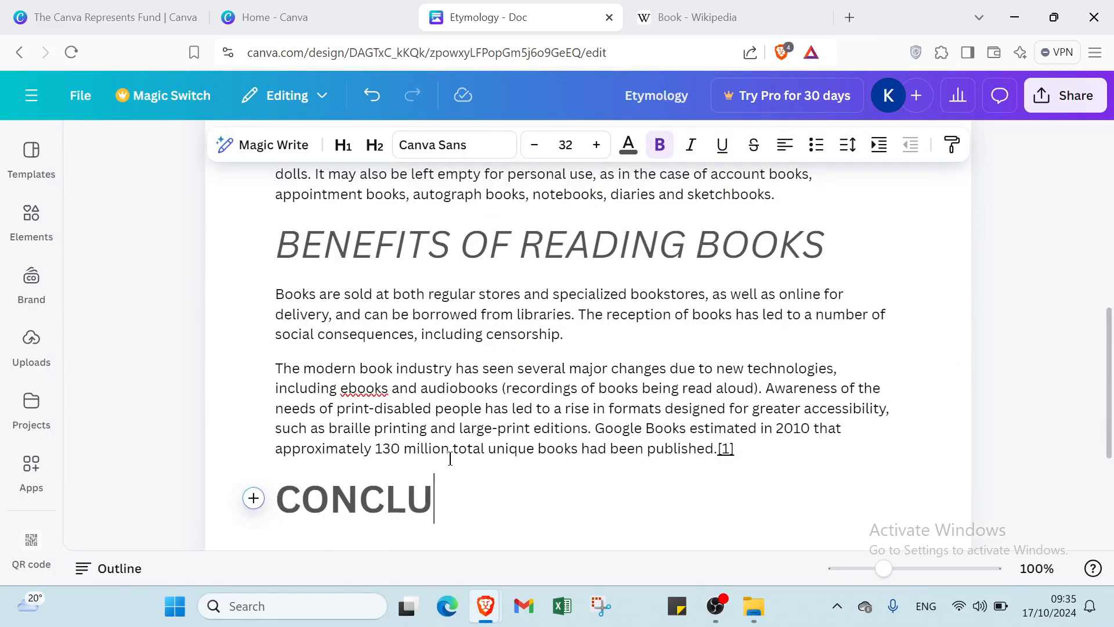
type("SION")
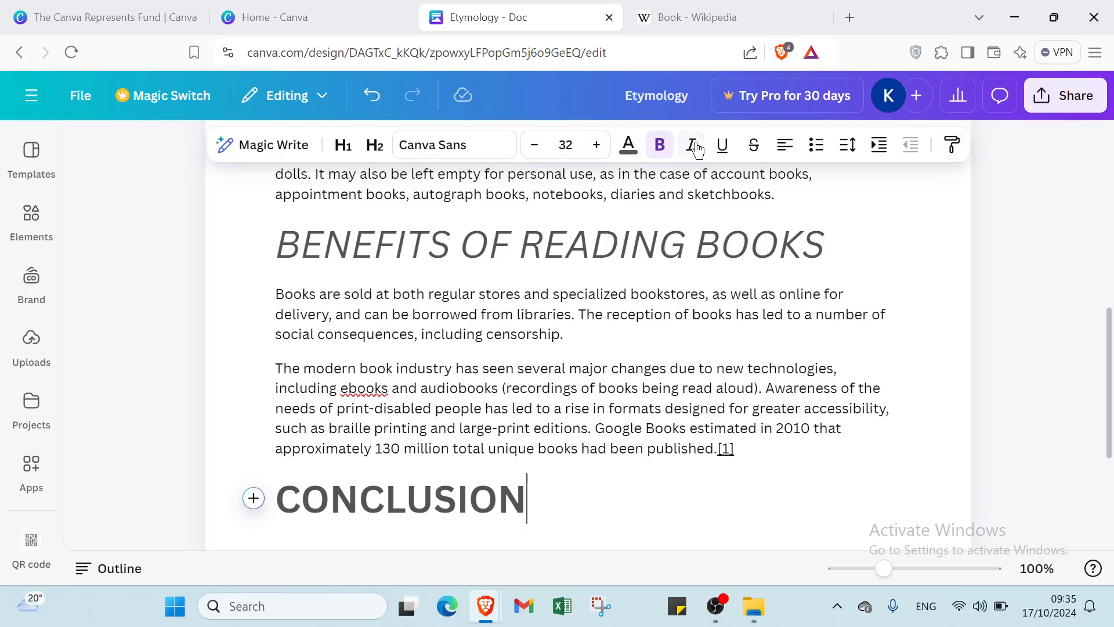
Step: Remove the bold from the CONCLUSION subheading and underline it
left_click(717, 153)
left_click(660, 146)
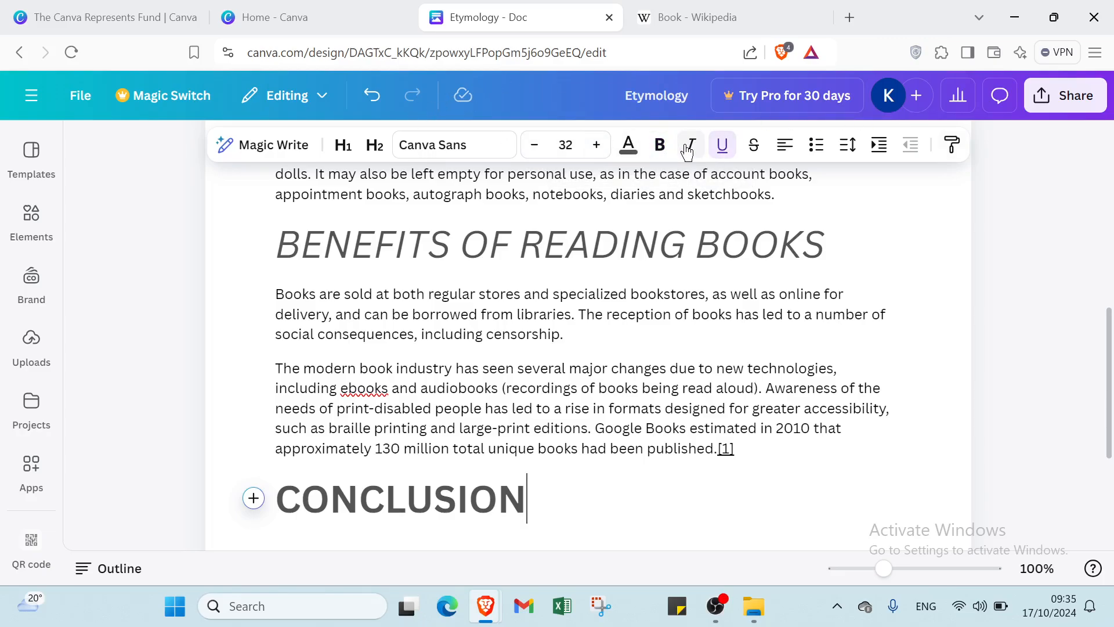
left_click_drag(537, 510, 279, 507)
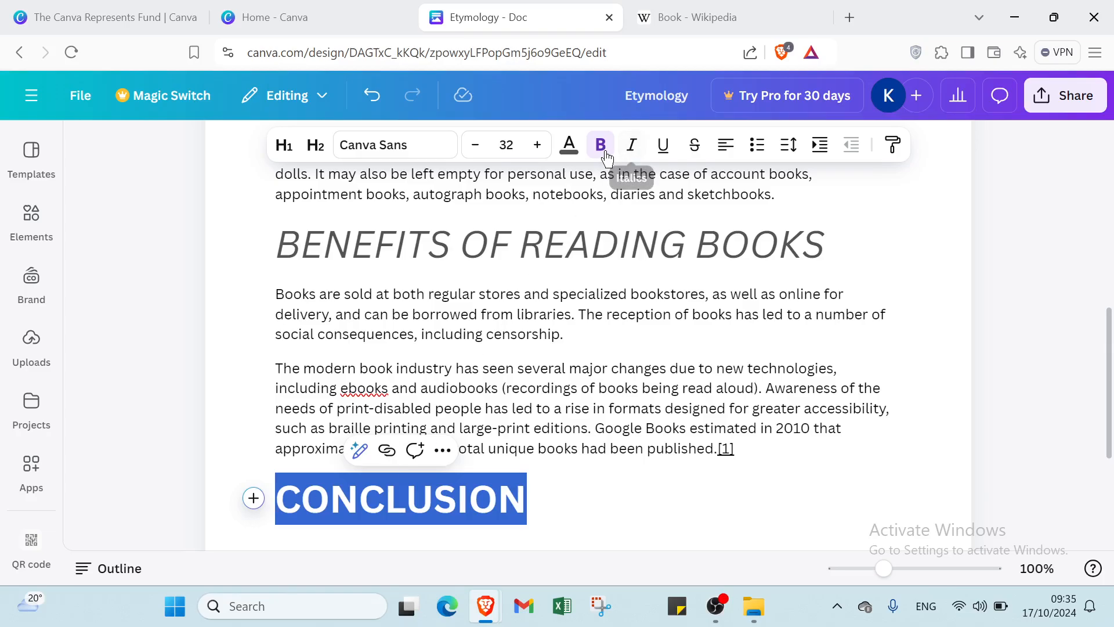
left_click(601, 145)
left_click(663, 145)
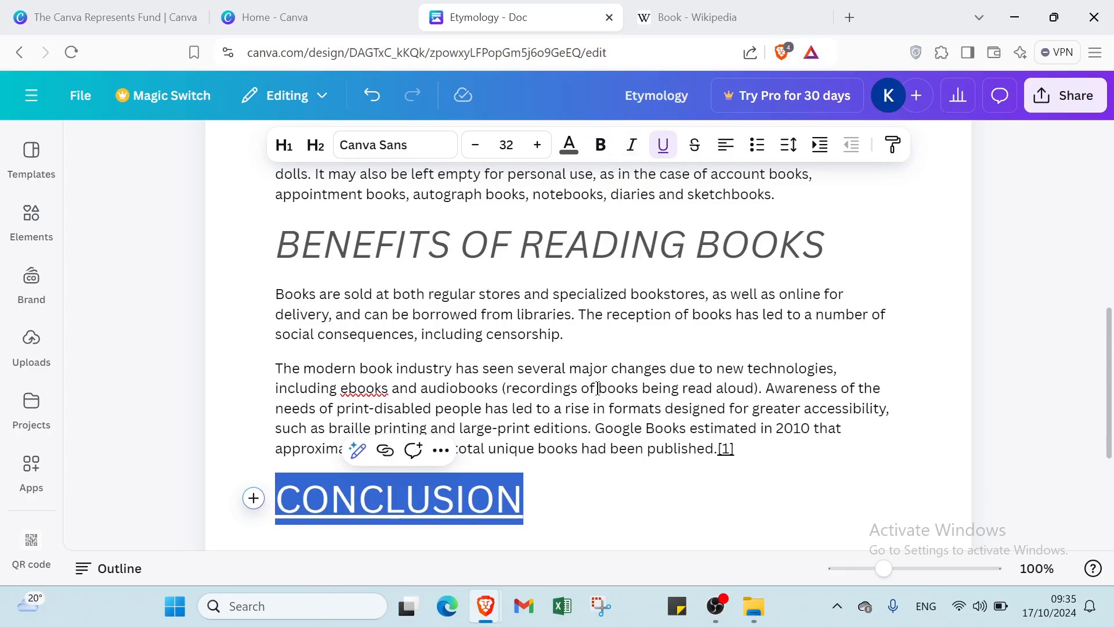
left_click(577, 479)
Step: Insert the blue-orange-red stack, the vintage book stack and the pastel books graphics from the "stack of books" results, then clear the search
scroll(578, 481, "up", 15)
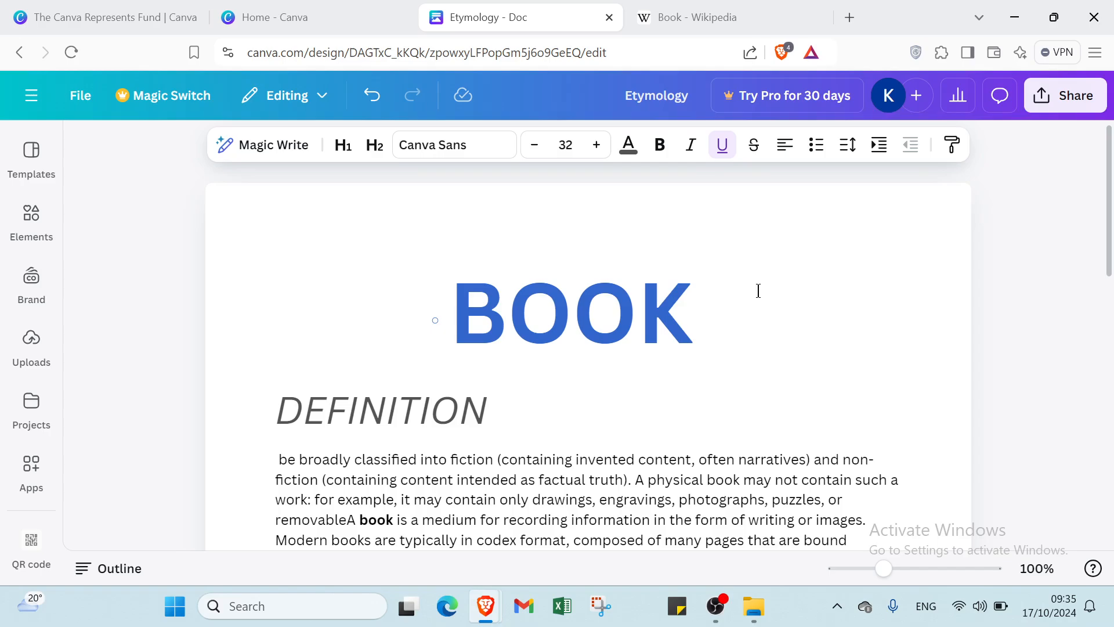
left_click(38, 165)
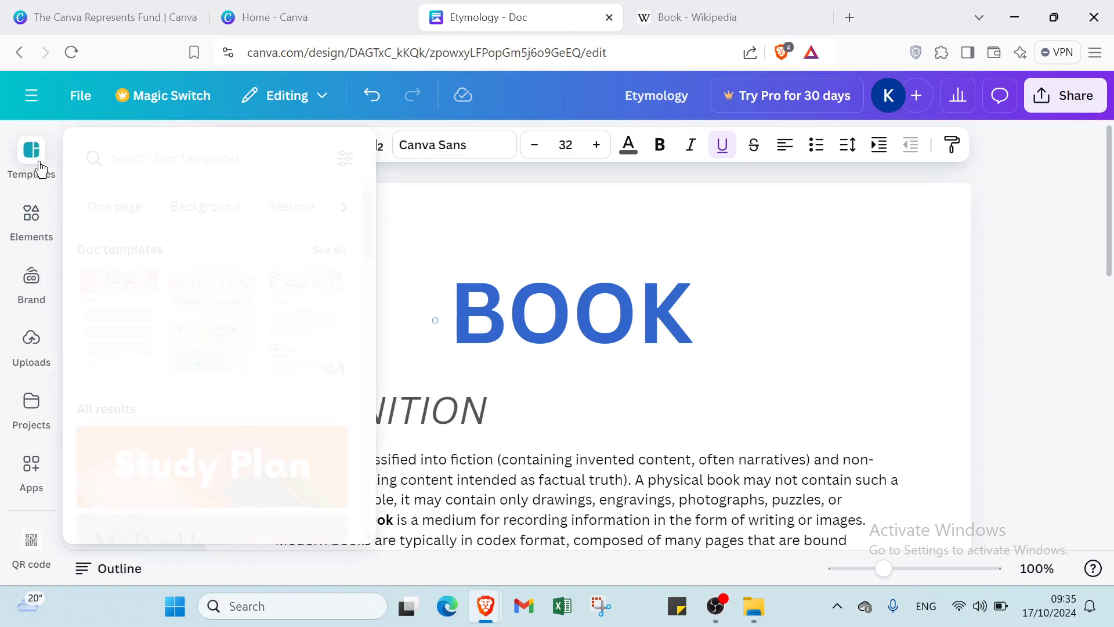
left_click(36, 213)
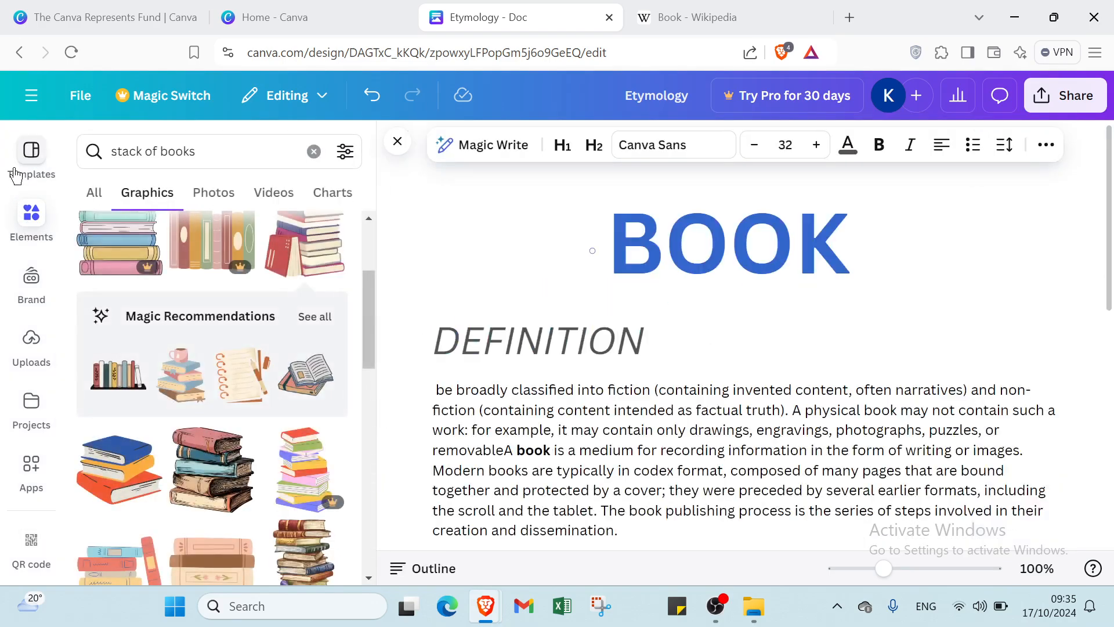
left_click(19, 165)
left_click(36, 225)
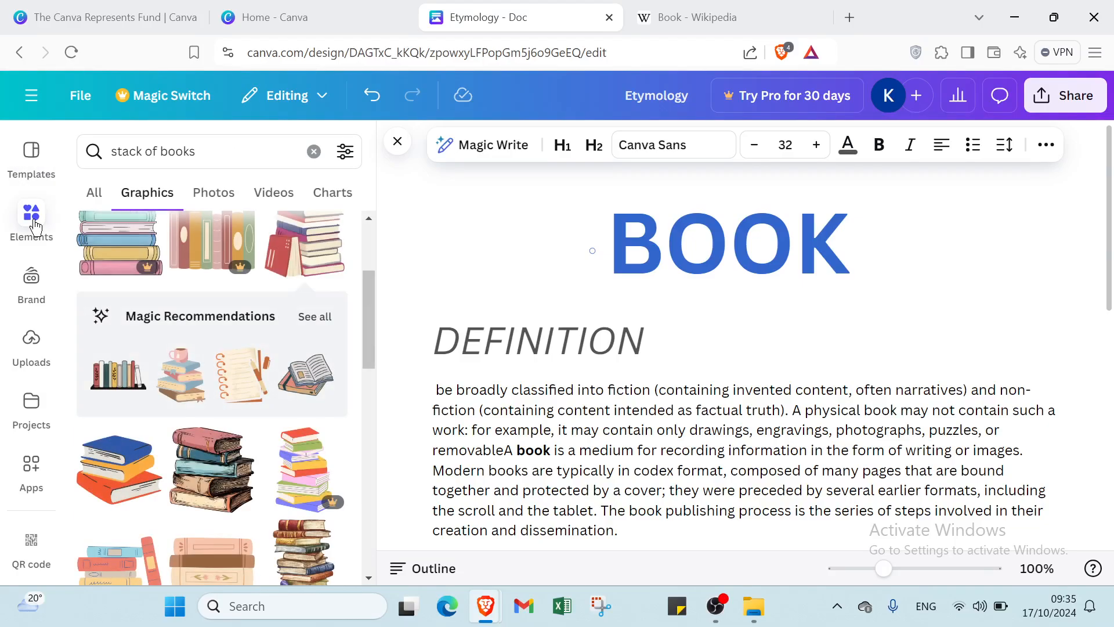
scroll(198, 377, "down", 1)
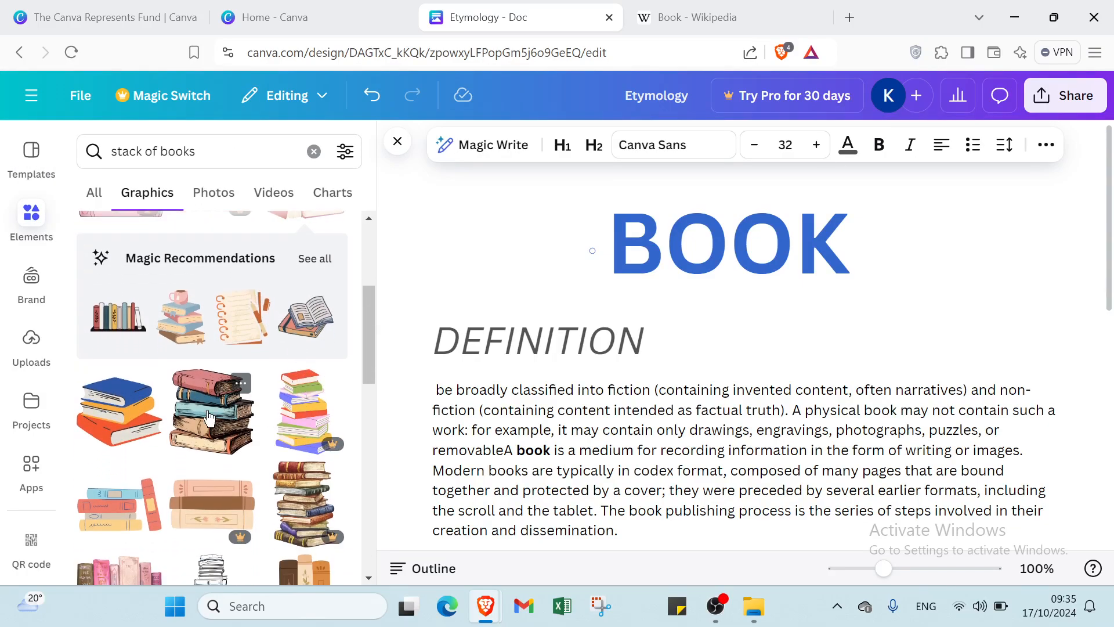
left_click(131, 409)
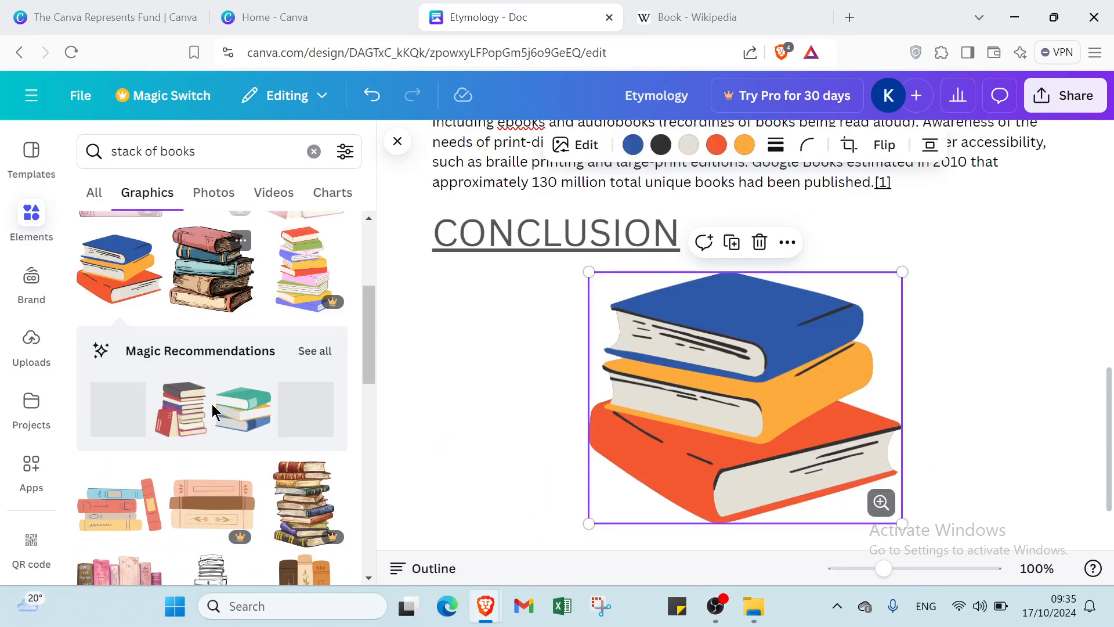
left_click(202, 277)
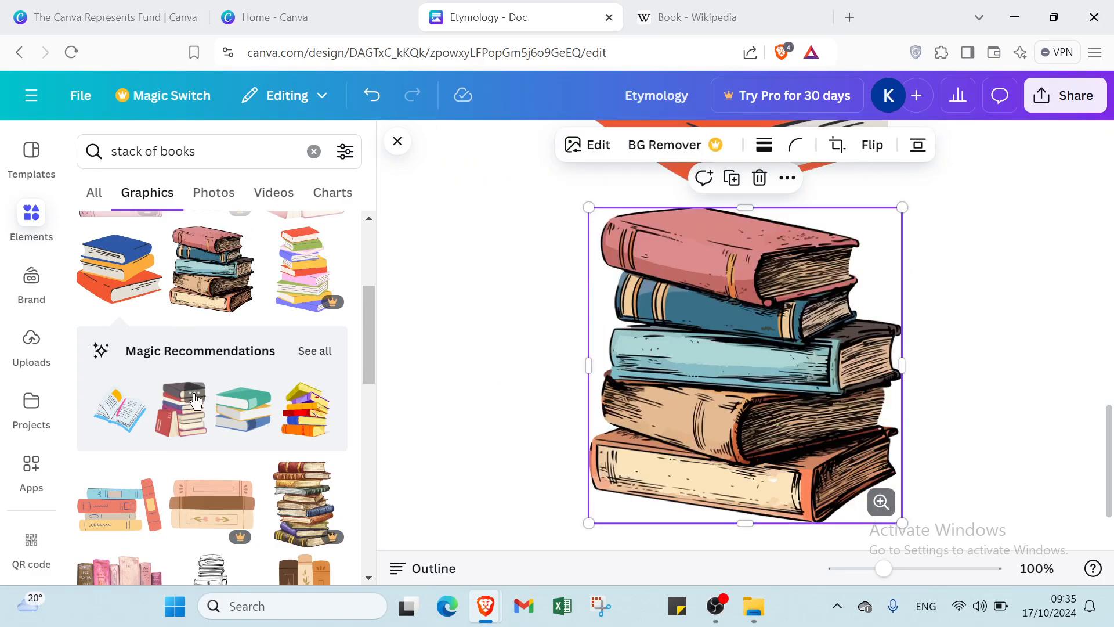
scroll(206, 480, "down", 2)
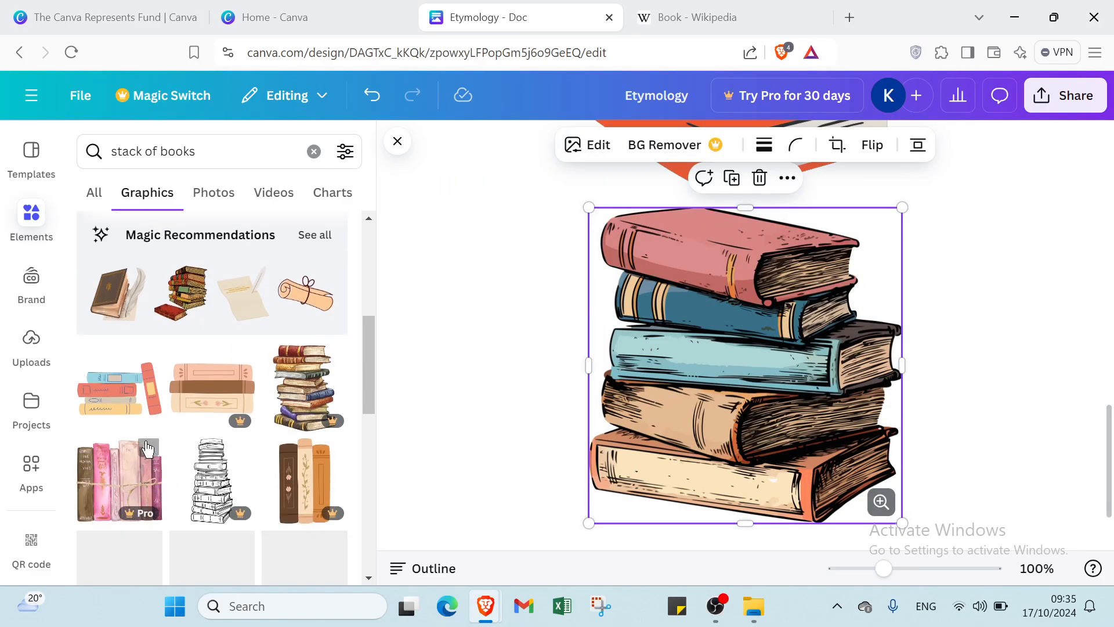
left_click(142, 357)
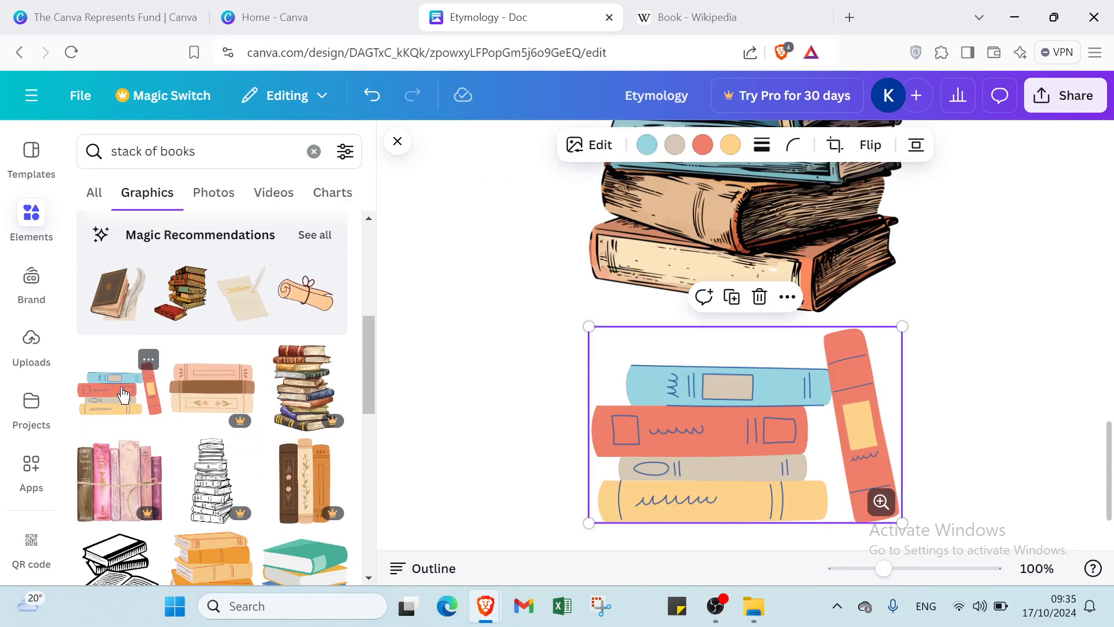
left_click(314, 150)
Step: Shrink the blue-orange-red book stack below CONCLUSION to a small icon and add an empty line beneath it
scroll(783, 412, "up", 4)
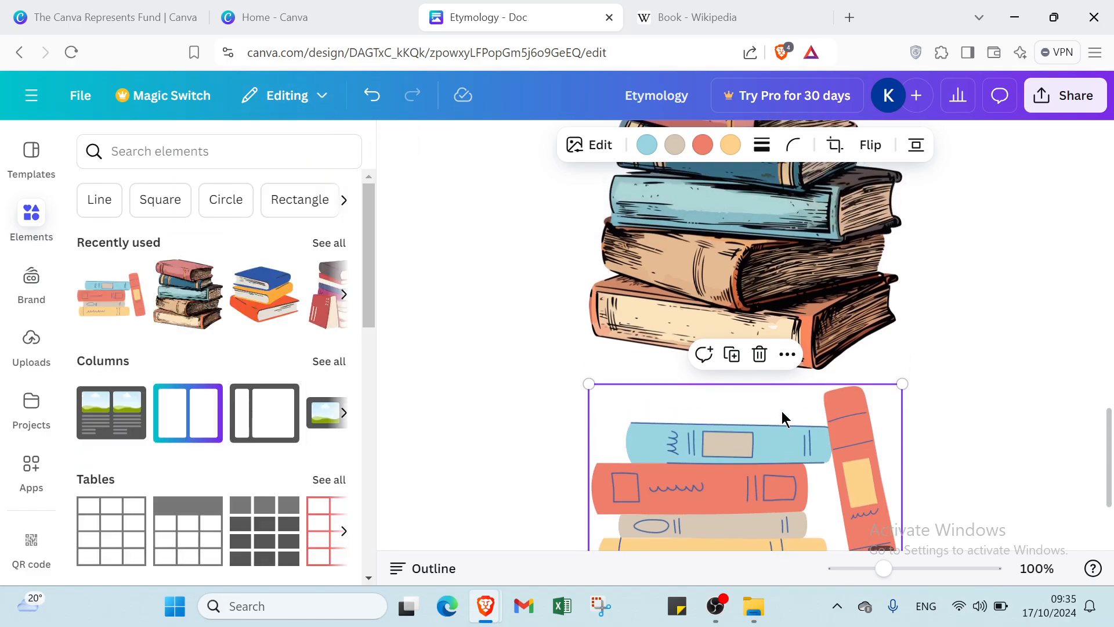
scroll(783, 411, "up", 6)
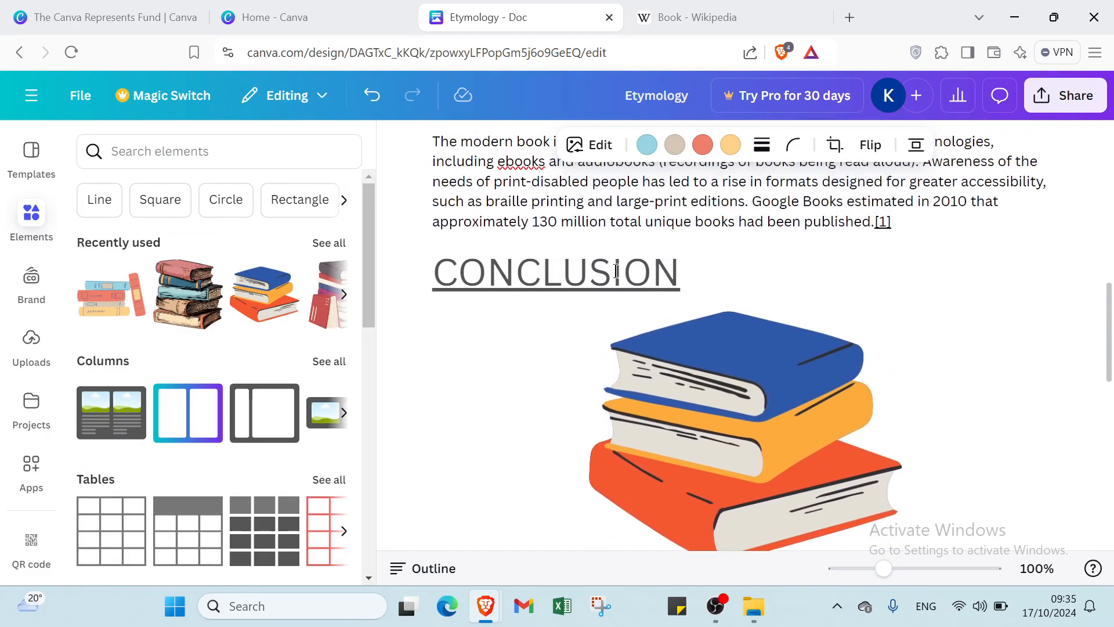
left_click(605, 344)
left_click_drag(589, 272, 799, 410)
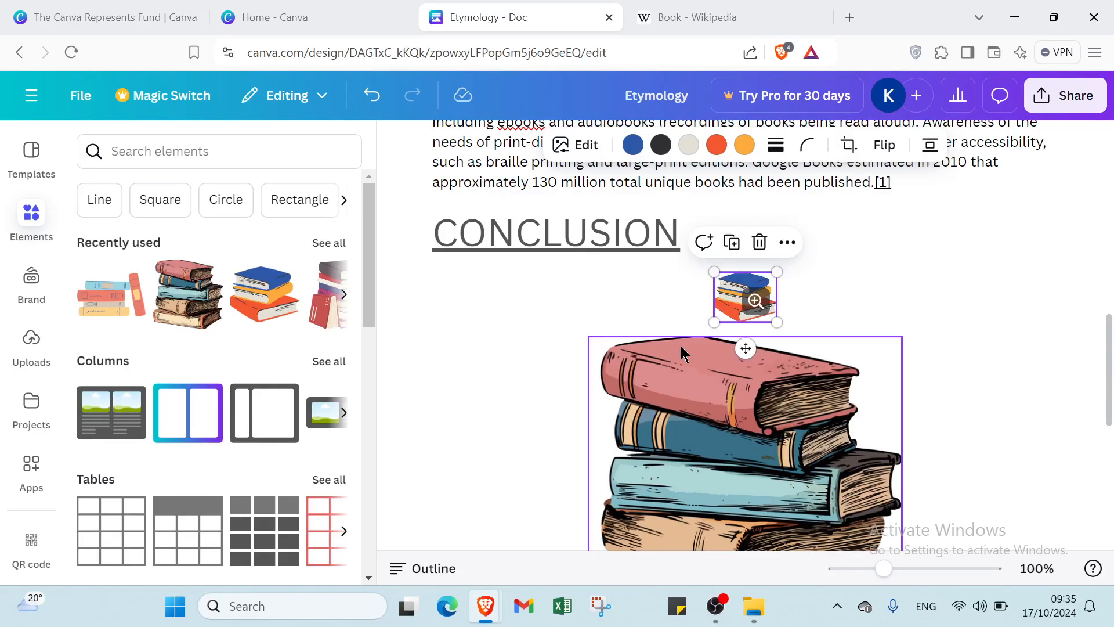
left_click(590, 338)
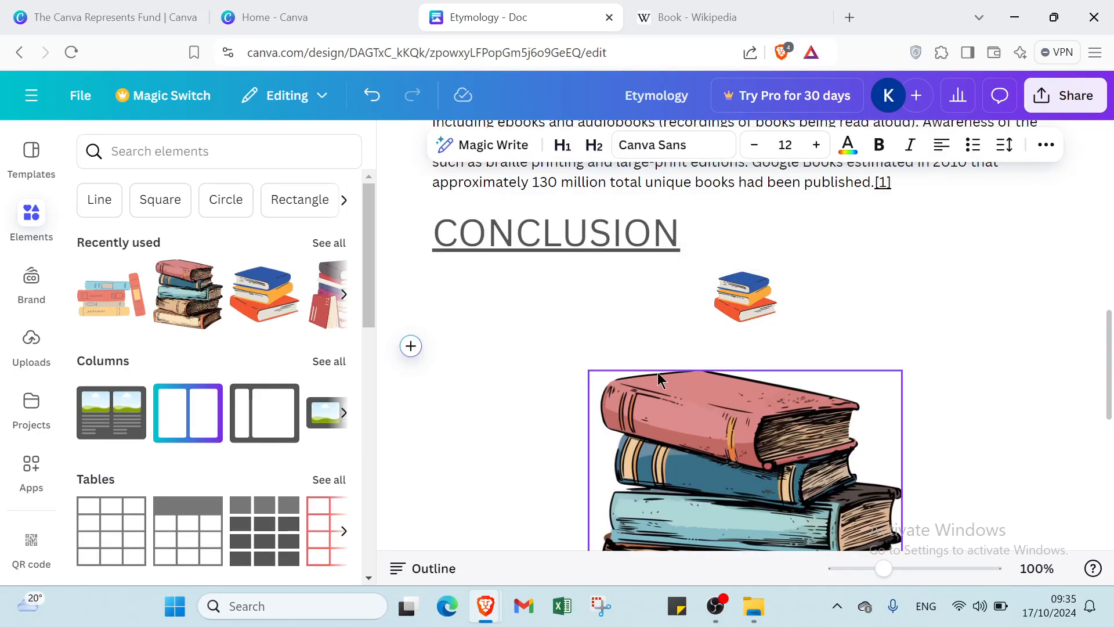
Step: Shrink the vintage book stack below CONCLUSION to a small icon matching the blue-orange-red stack above it
scroll(657, 372, "down", 2)
left_click(648, 356)
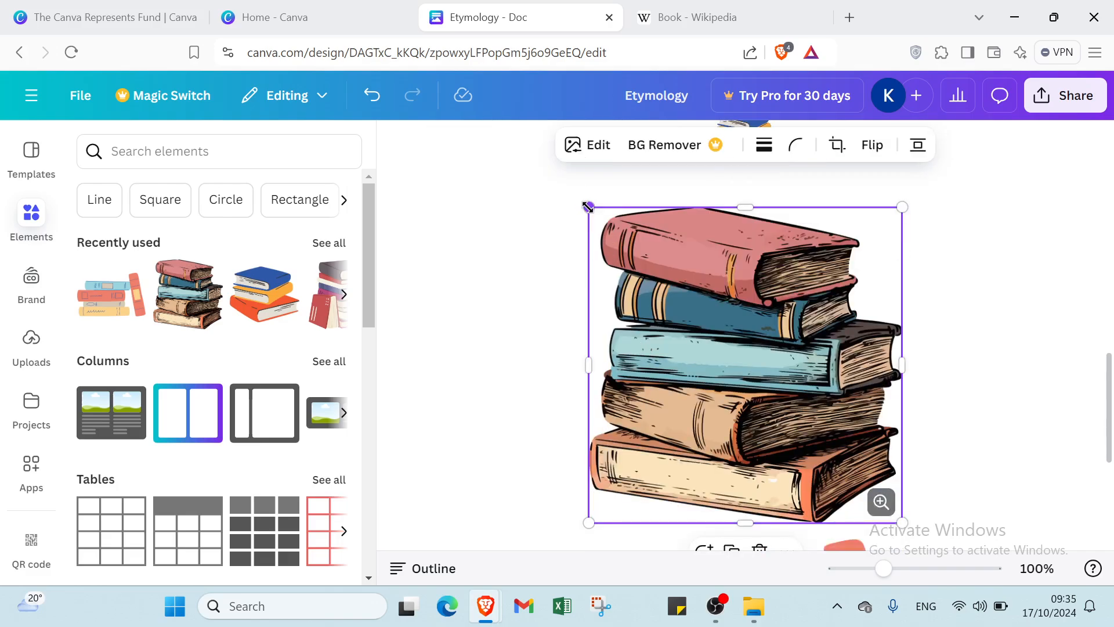
left_click_drag(666, 245, 756, 291)
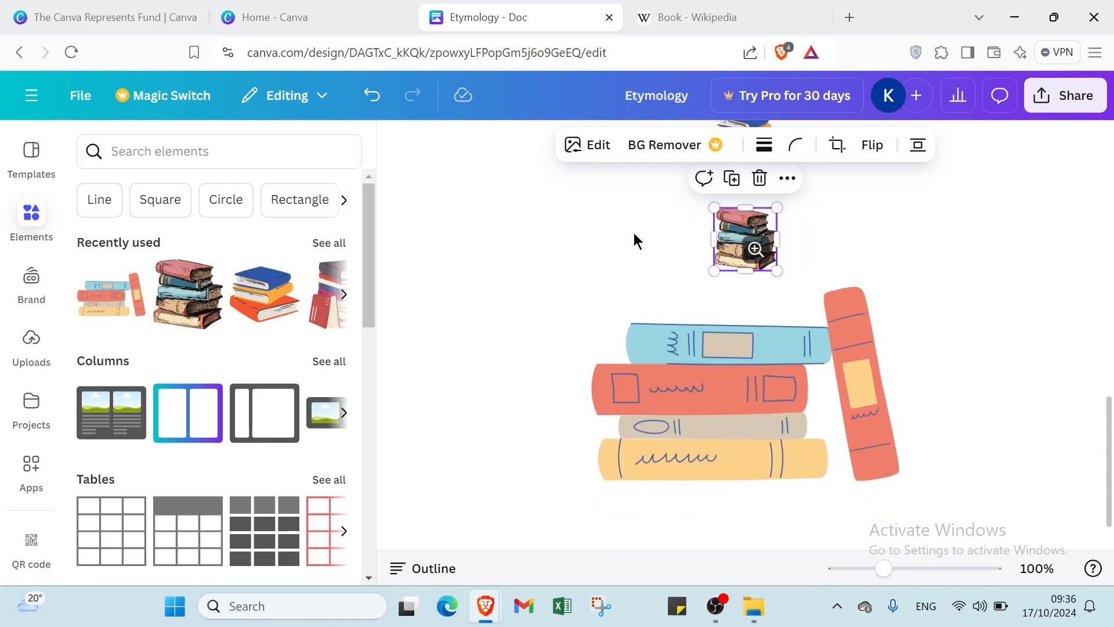
Step: Shrink the pastel books graphic to a small icon and delete it from the document
left_click(671, 381)
left_click_drag(587, 283, 754, 400)
left_click(746, 380)
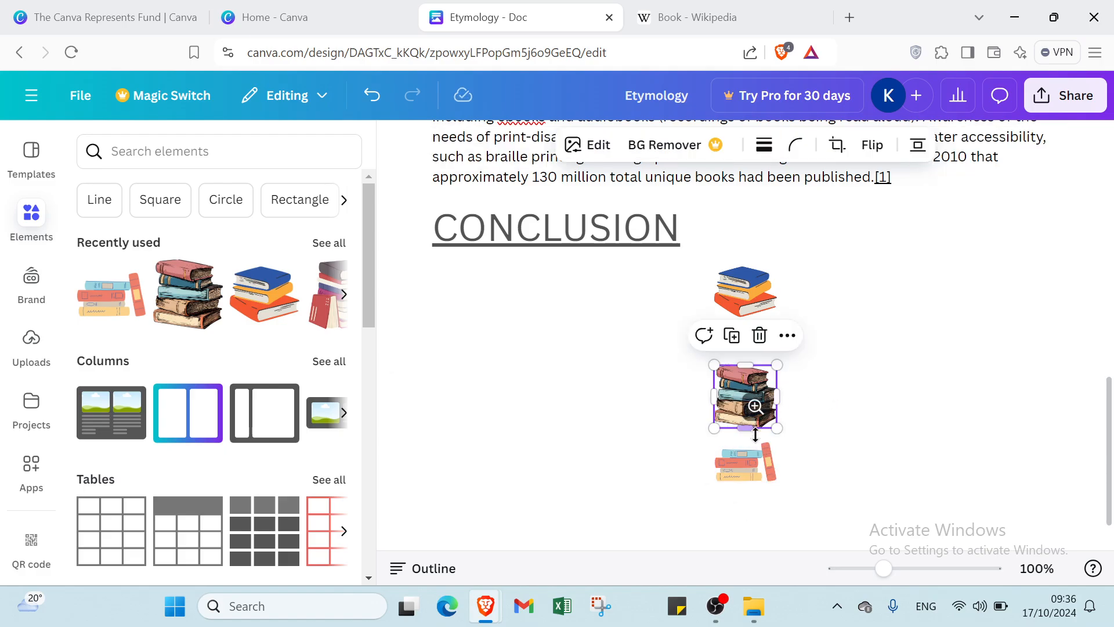
left_click(750, 462)
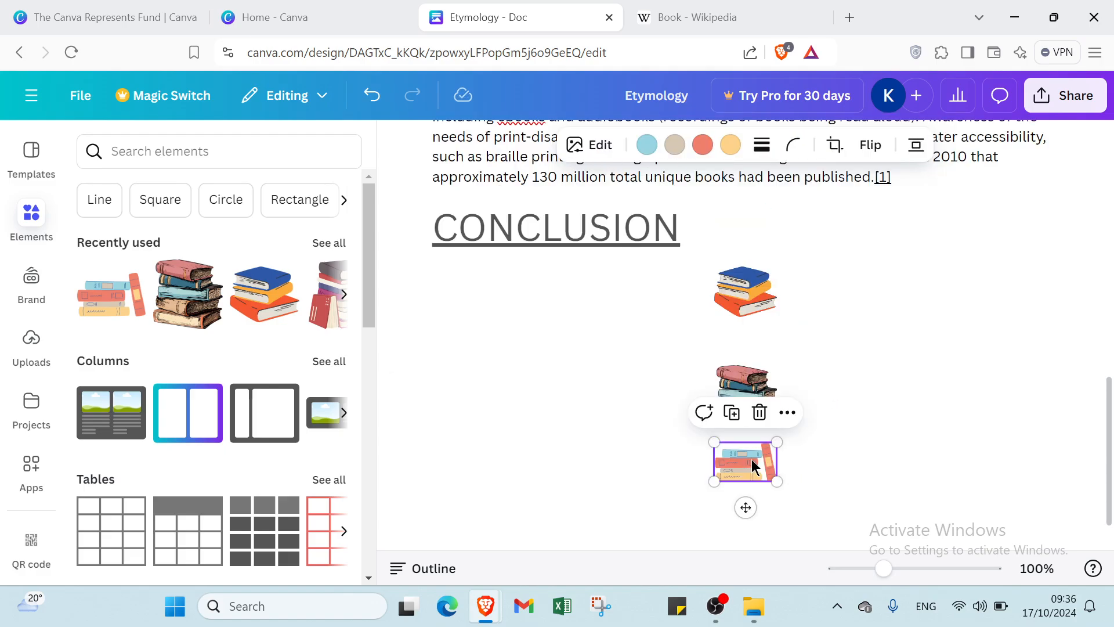
key("Delete")
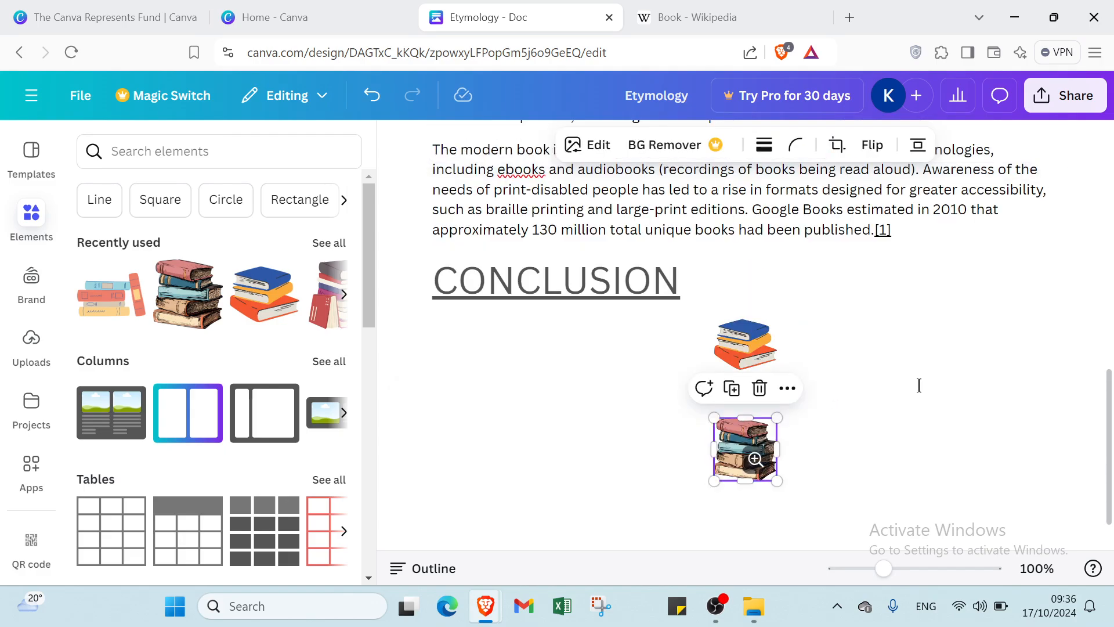
Step: Examine the Brand Kit options for logos, fonts, brand voice, photos, graphics and icons
scroll(269, 416, "down", 1)
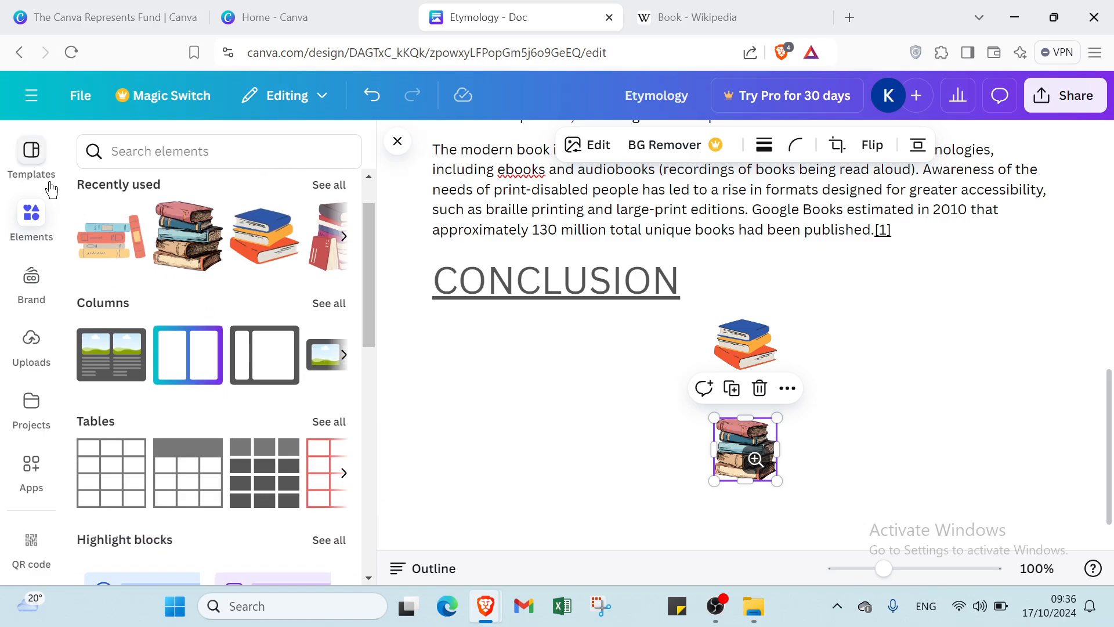
left_click(45, 298)
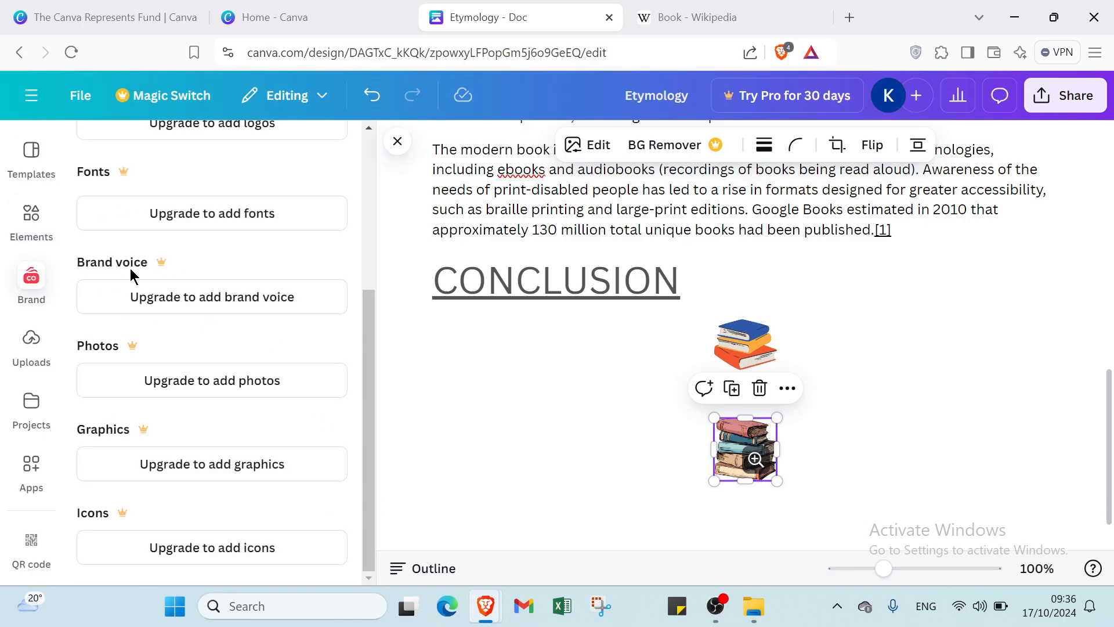
scroll(219, 236, "up", 4)
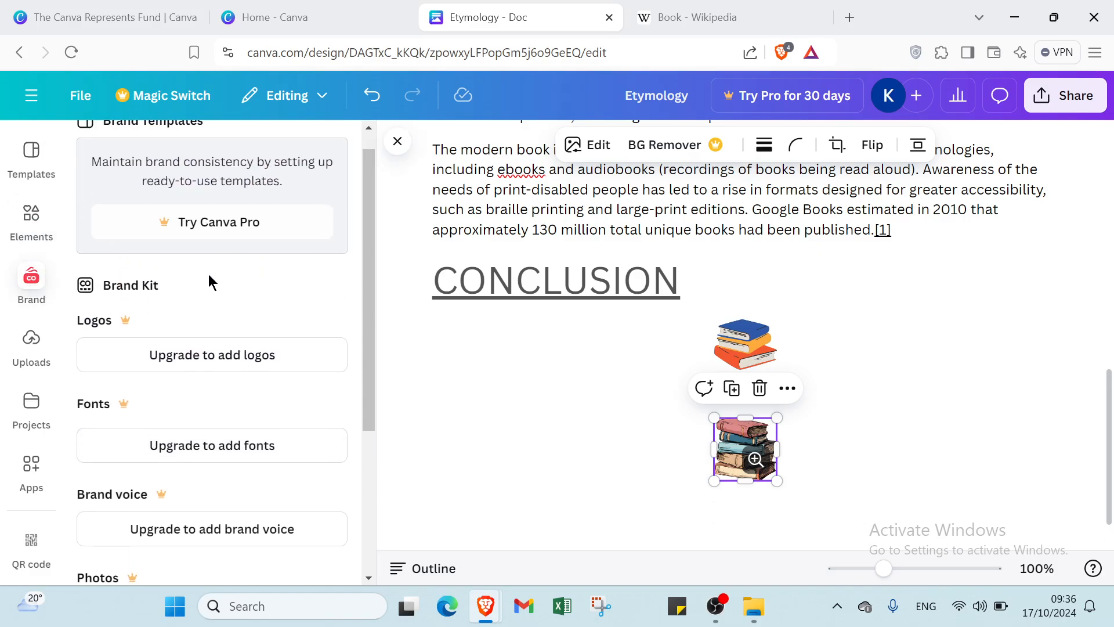
scroll(157, 337, "down", 1)
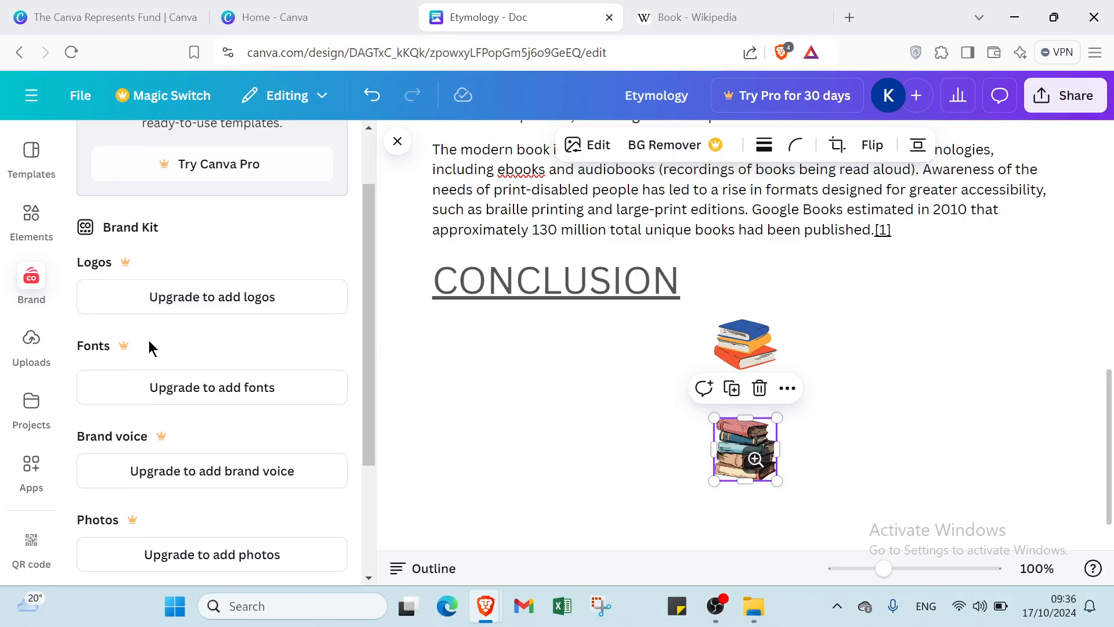
scroll(137, 409, "down", 3)
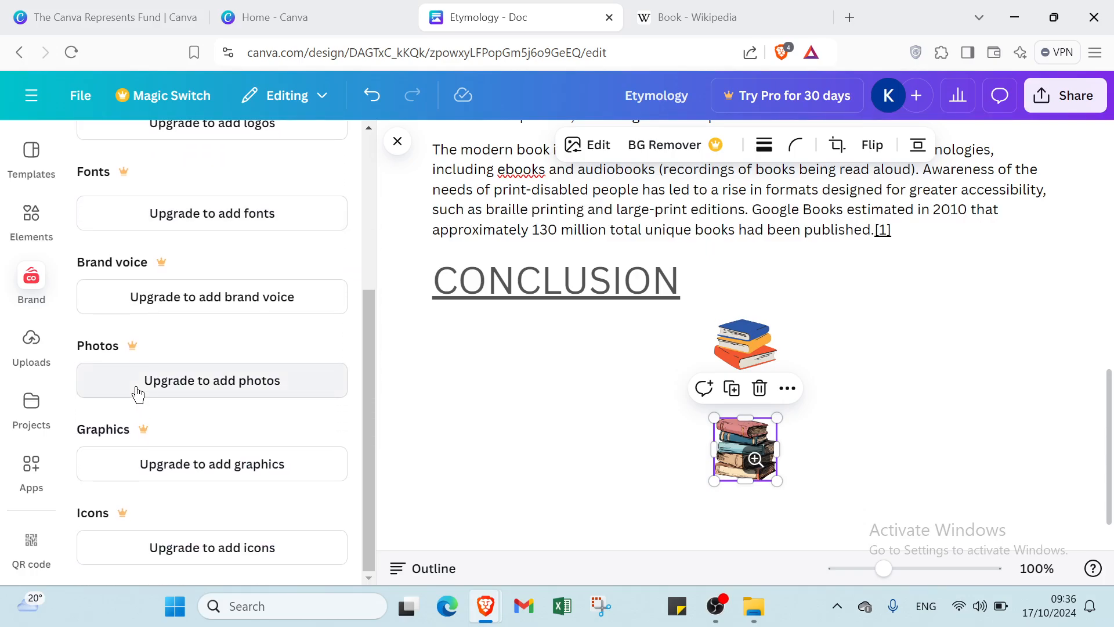
scroll(133, 441, "up", 4)
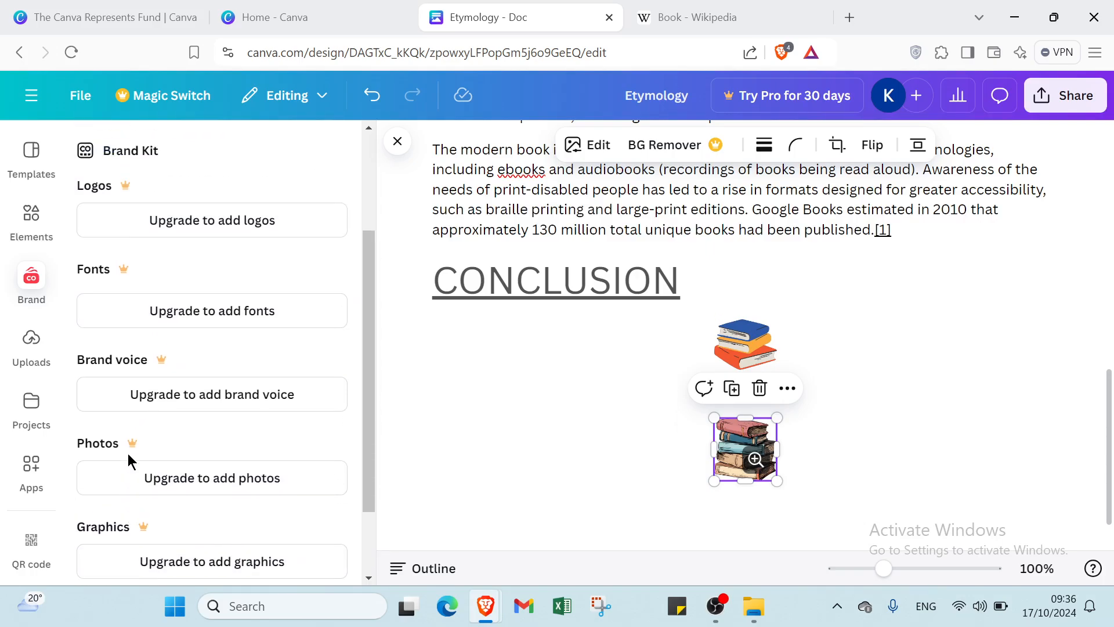
Step: Check the uploaded images and the uploaded videos available for the document
left_click(30, 351)
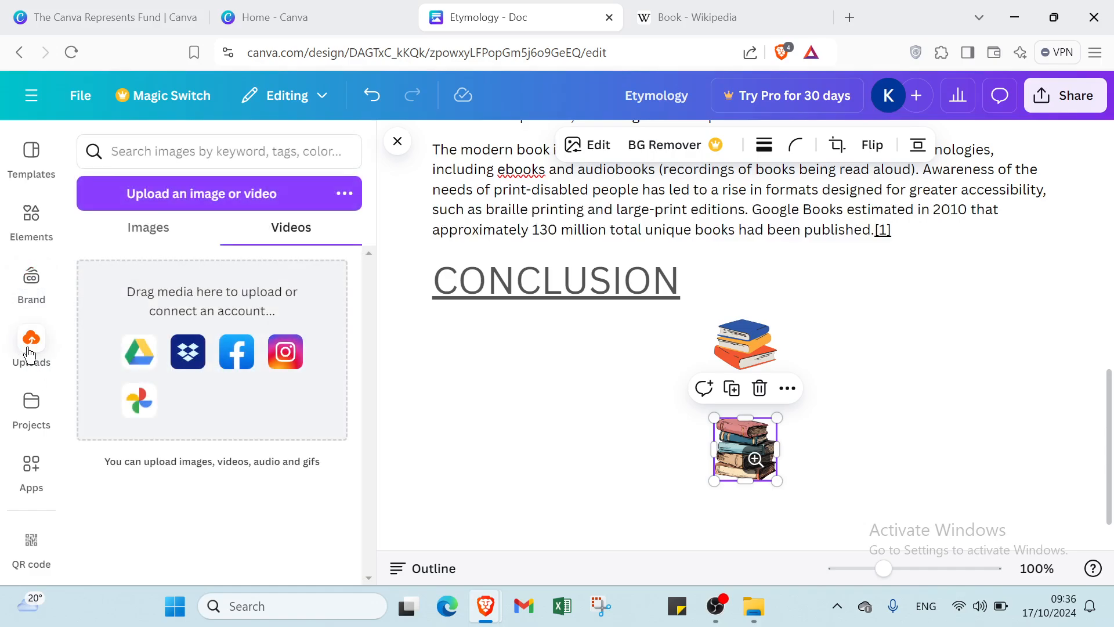
left_click(158, 228)
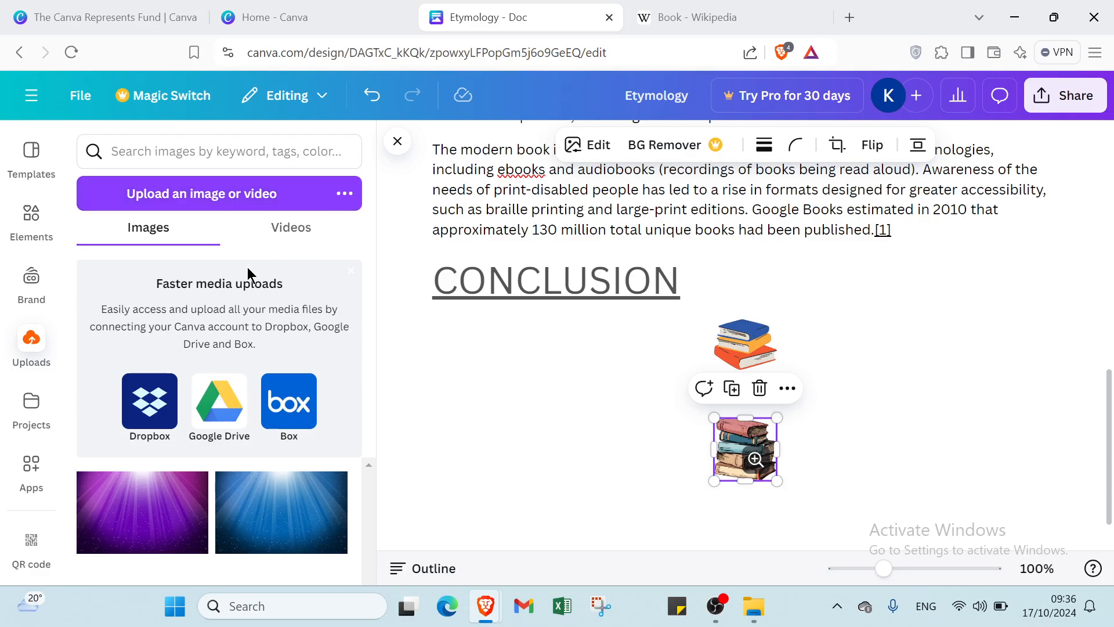
left_click(291, 230)
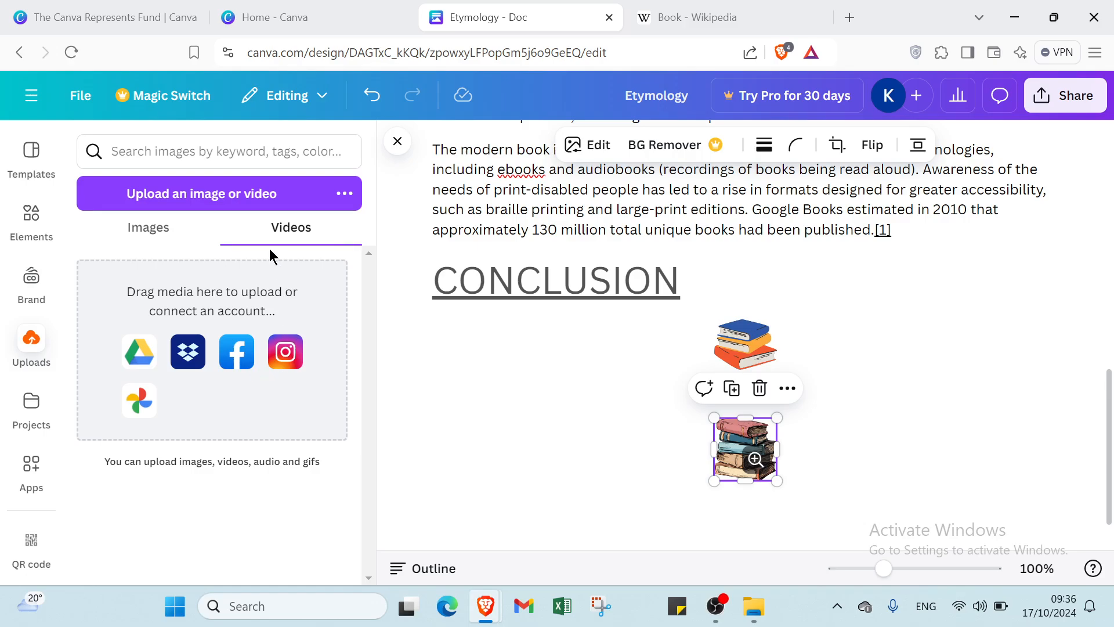
Step: Browse the projects by designs, folders and images, and view all, shared and own projects, ending on Your projects
left_click(32, 409)
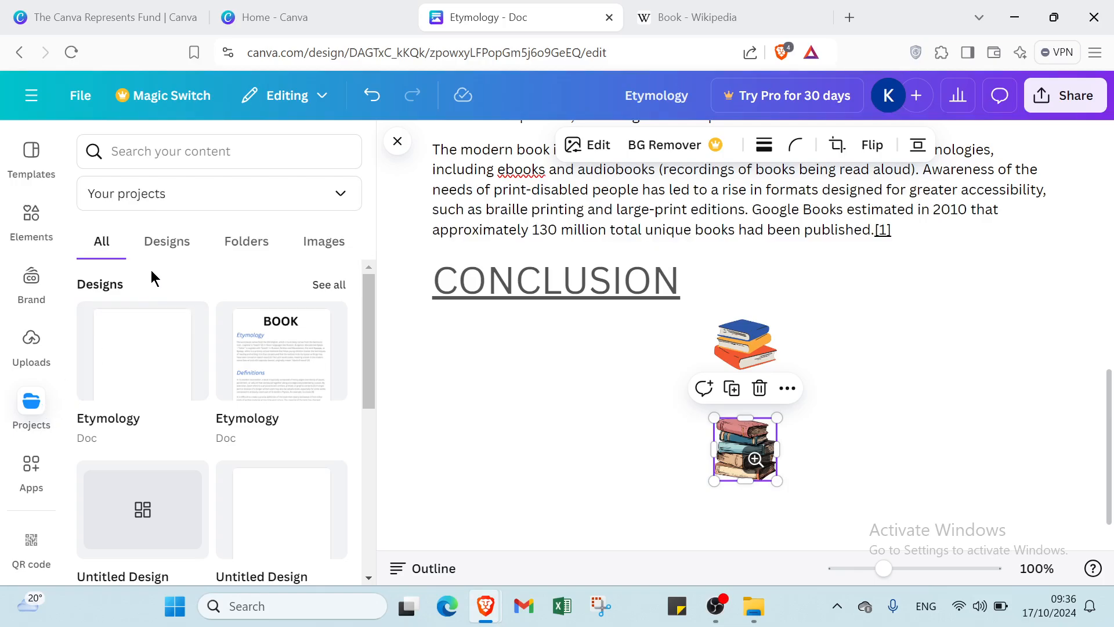
left_click(171, 244)
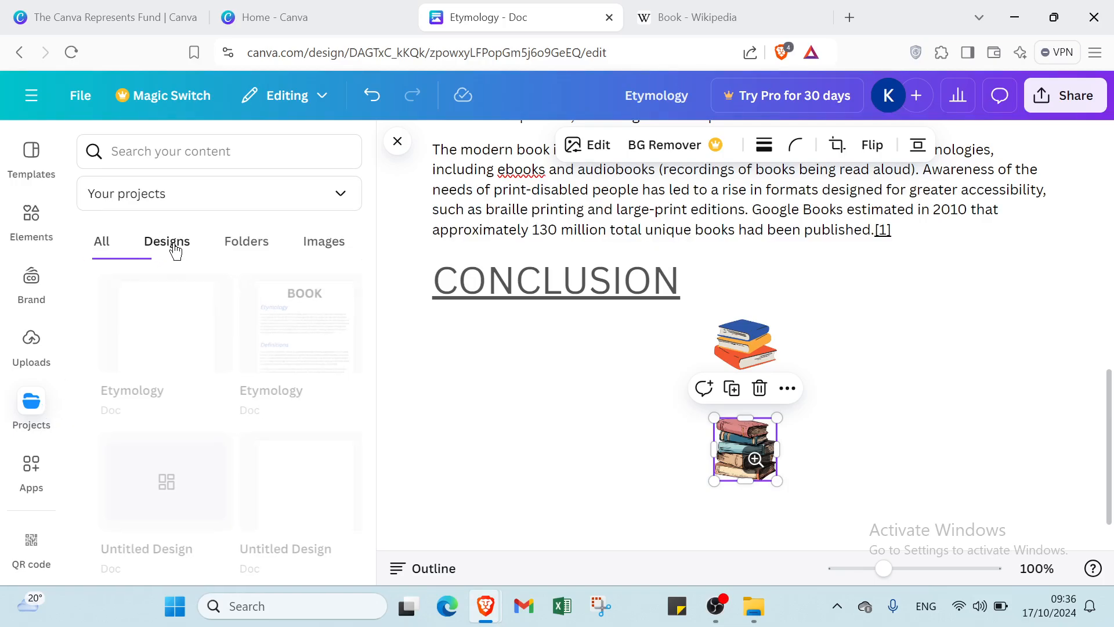
left_click(244, 243)
left_click(304, 244)
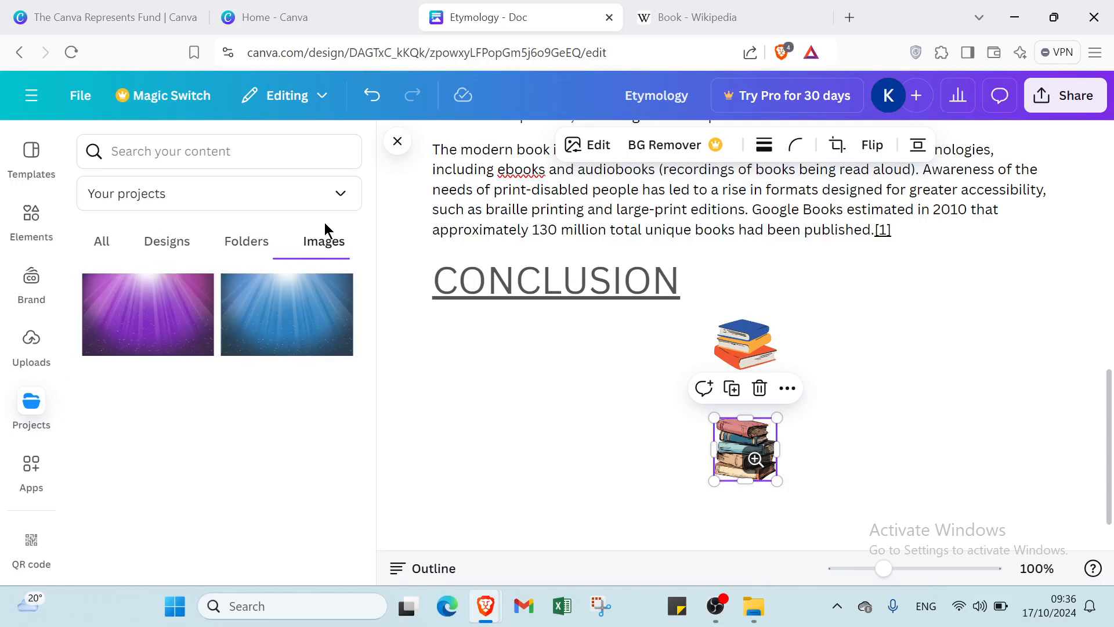
left_click(336, 194)
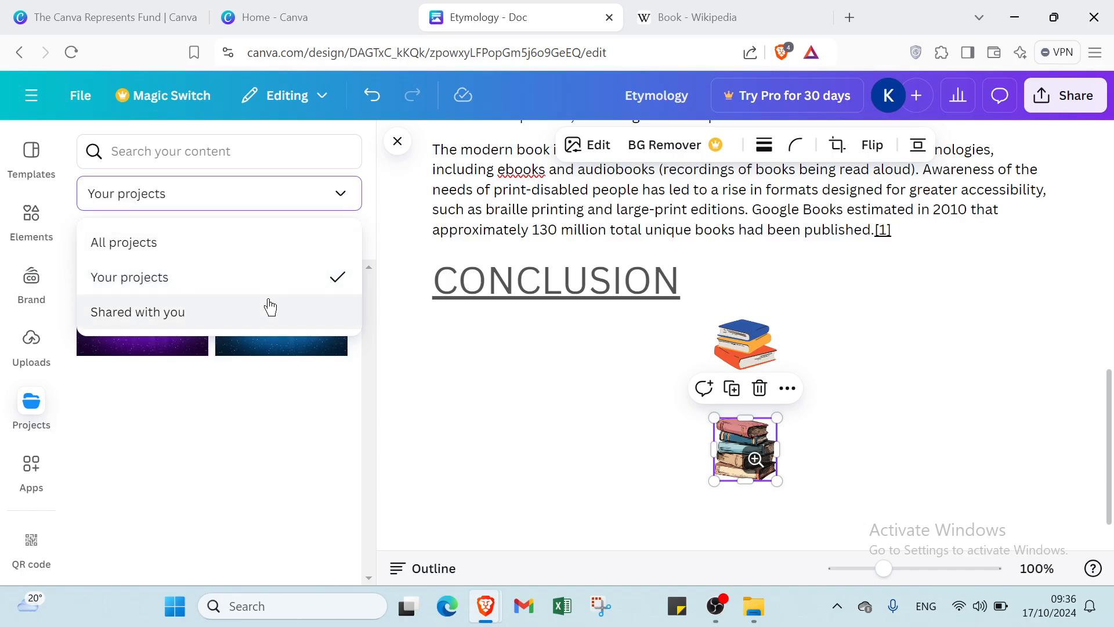
left_click(252, 255)
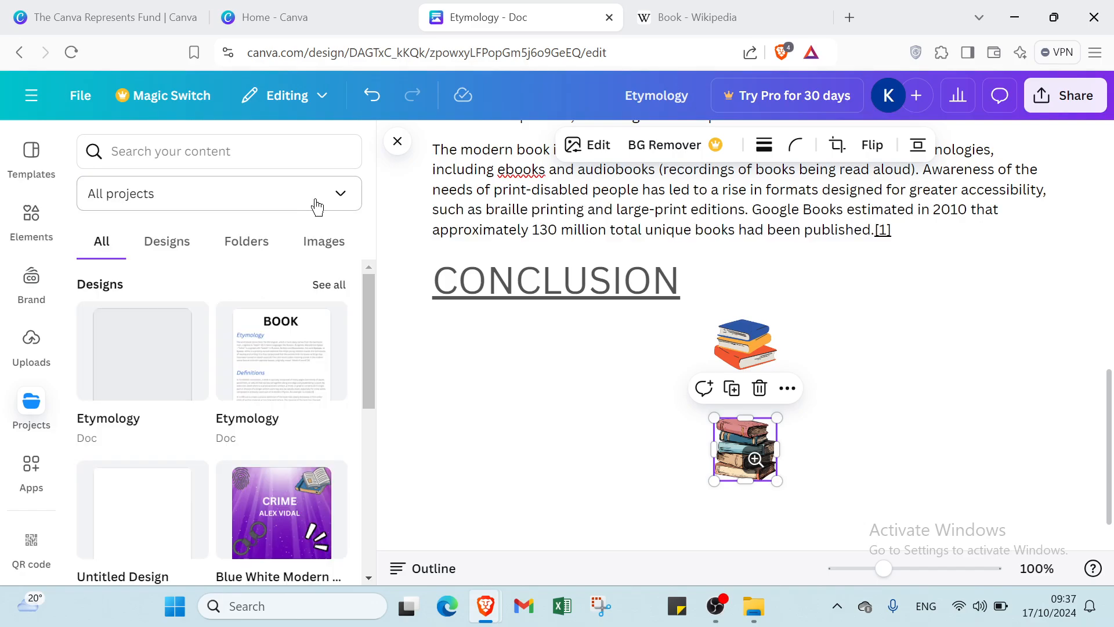
left_click(317, 203)
left_click(246, 309)
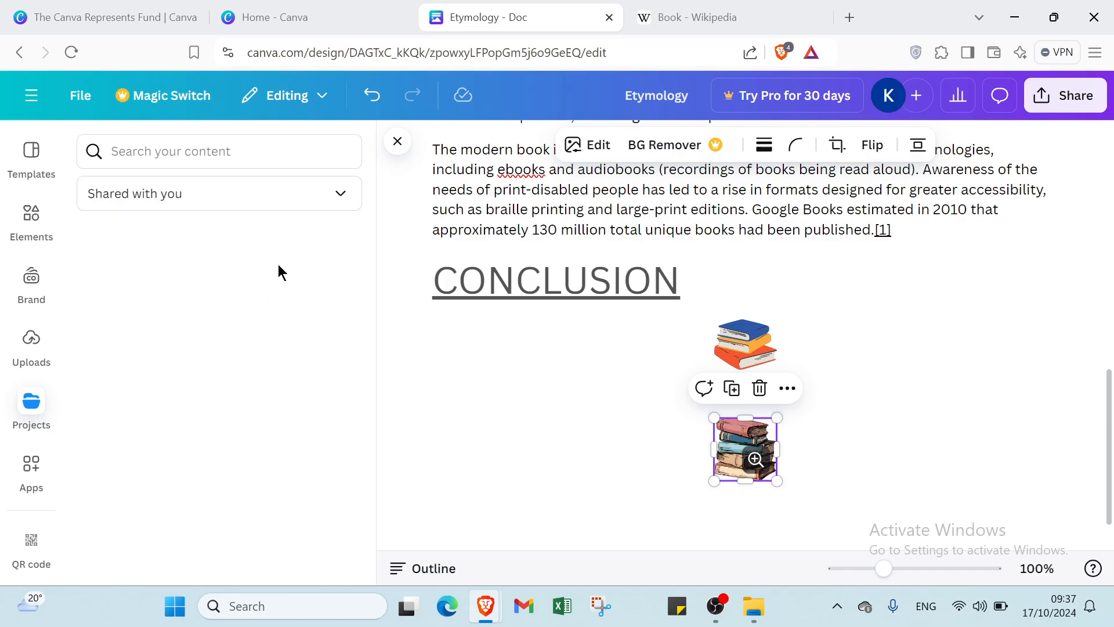
left_click(323, 206)
left_click(223, 291)
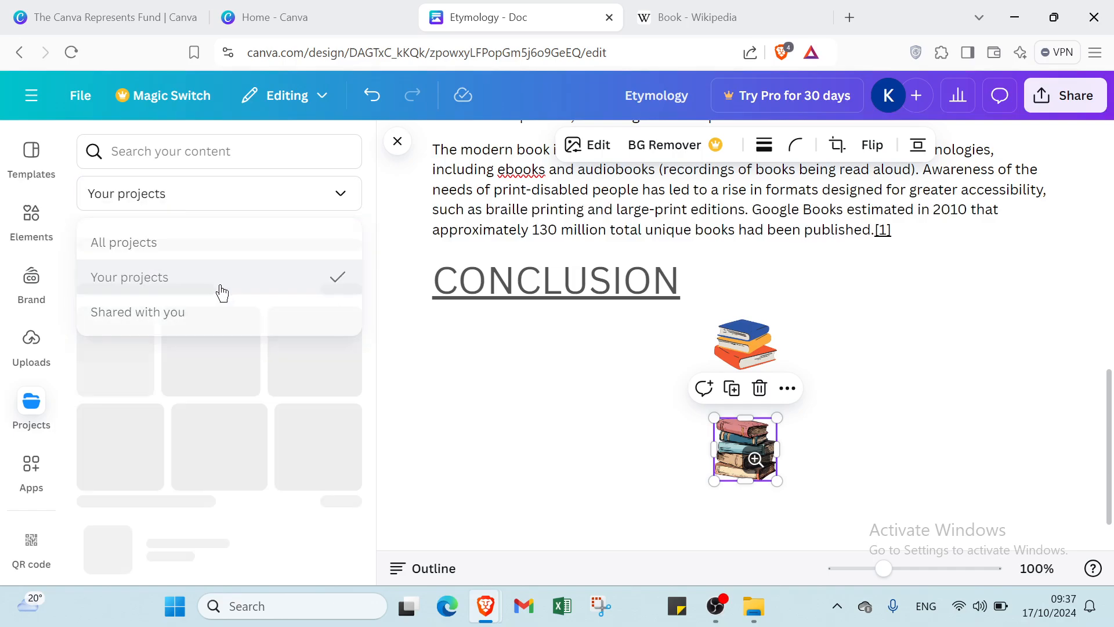
Step: Look through the available Canva apps for importing media, such as Google Drive, Facebook and Dropbox
left_click(31, 465)
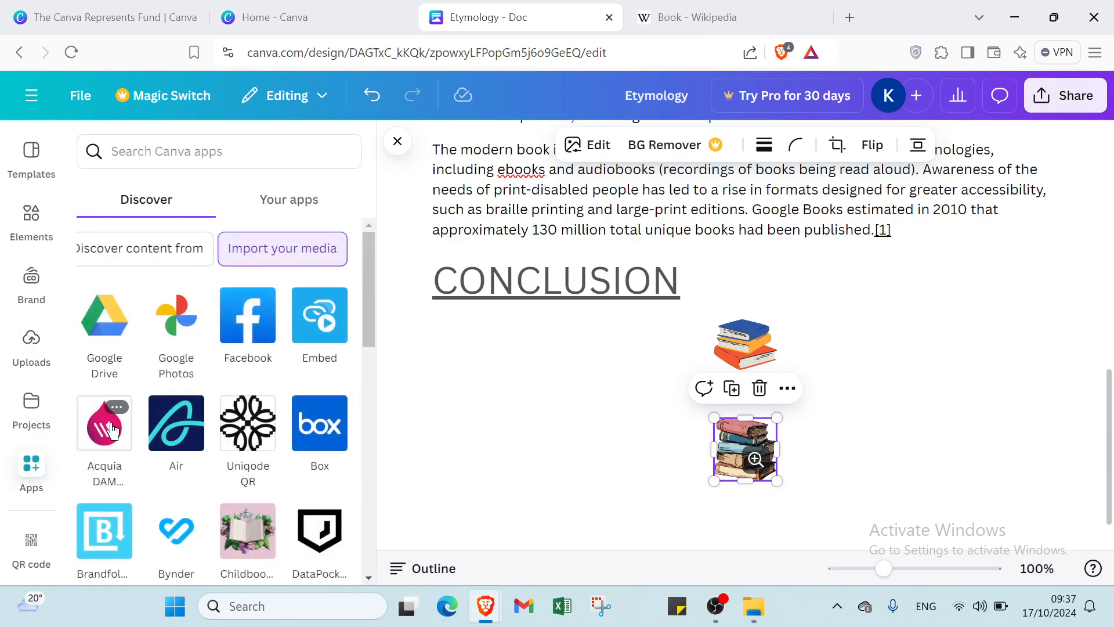
scroll(151, 448, "down", 1)
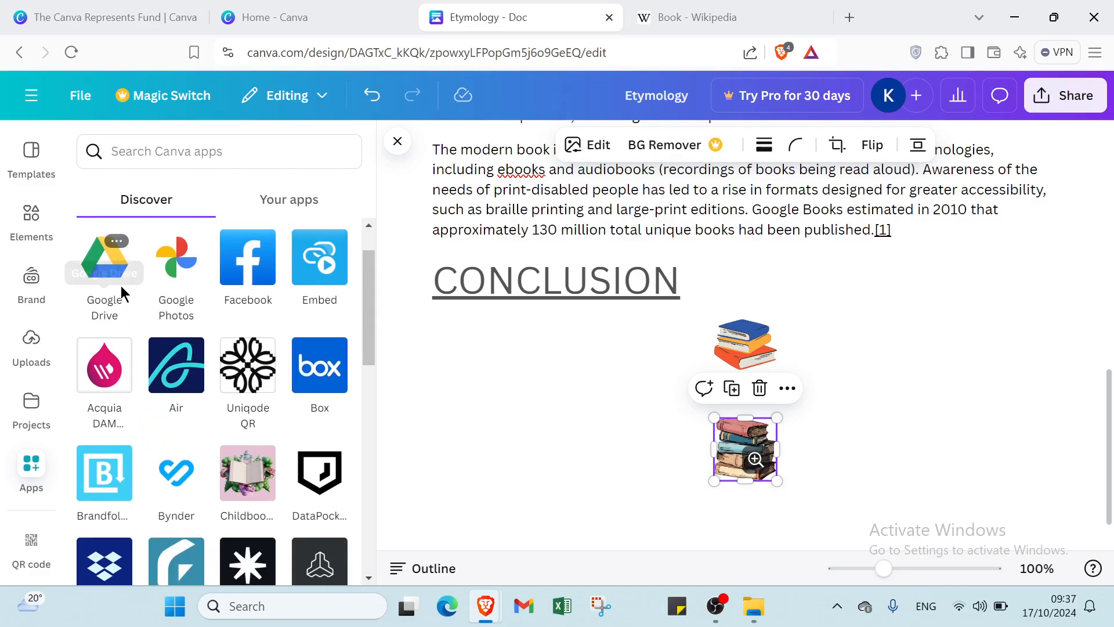
scroll(178, 308, "down", 3)
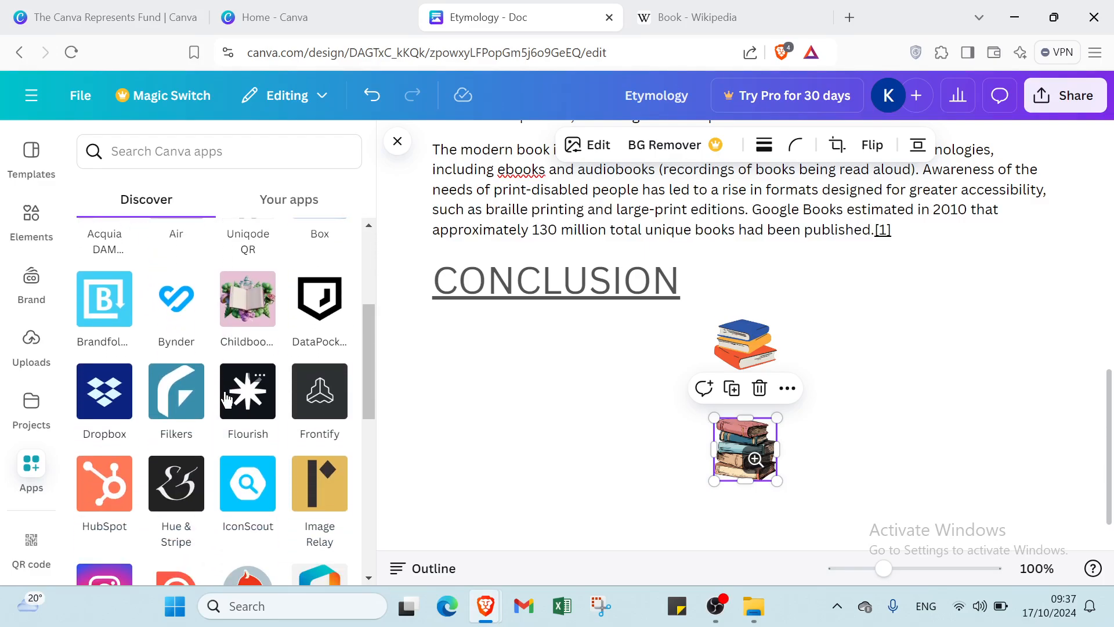
scroll(201, 412, "down", 4)
scroll(177, 412, "down", 4)
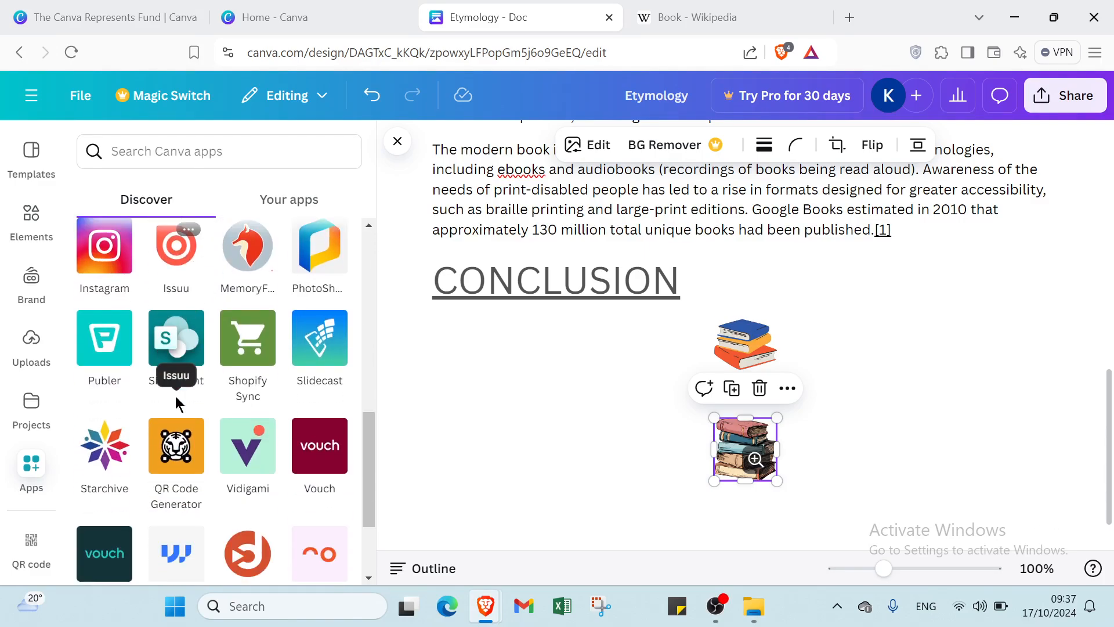
scroll(137, 508, "up", 6)
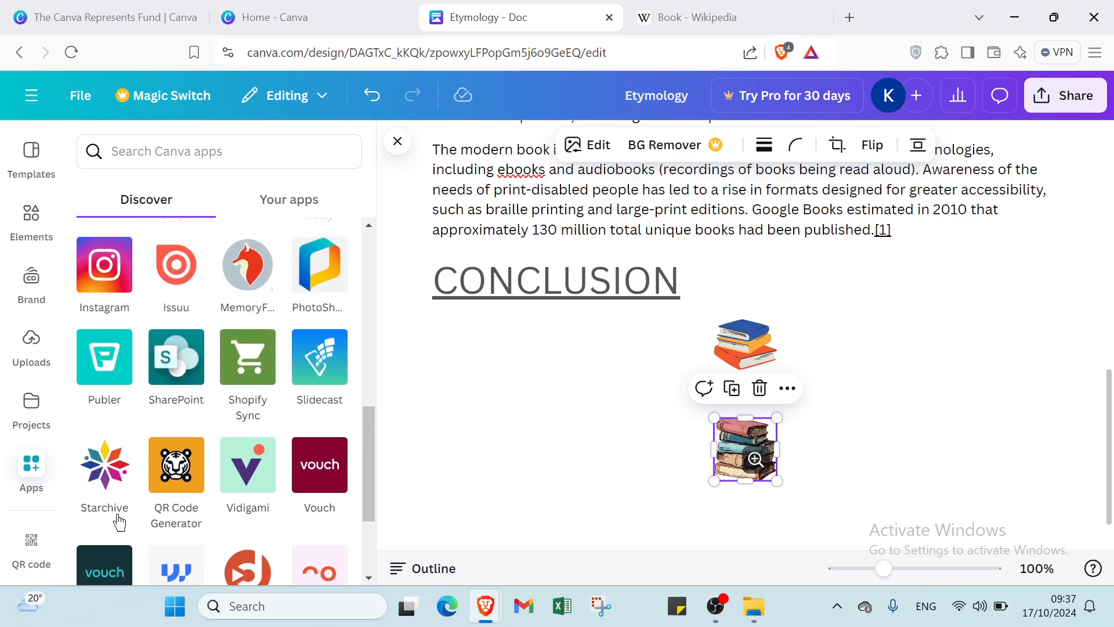
scroll(67, 546, "up", 4)
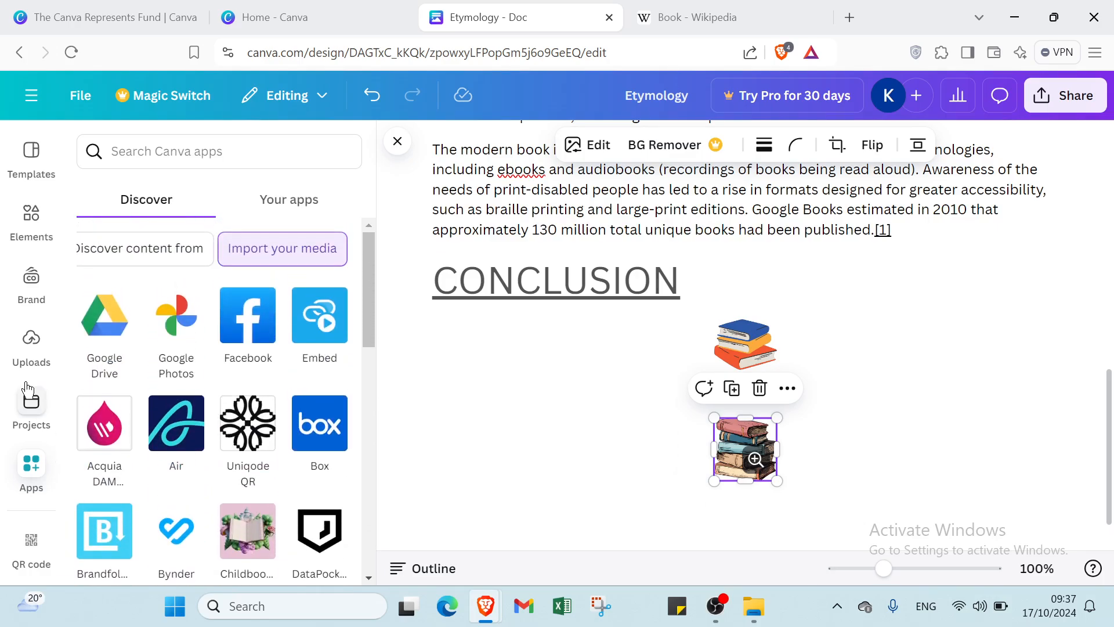
Step: Examine the QR code generator's URL and customization options, and close the side panel
left_click(28, 551)
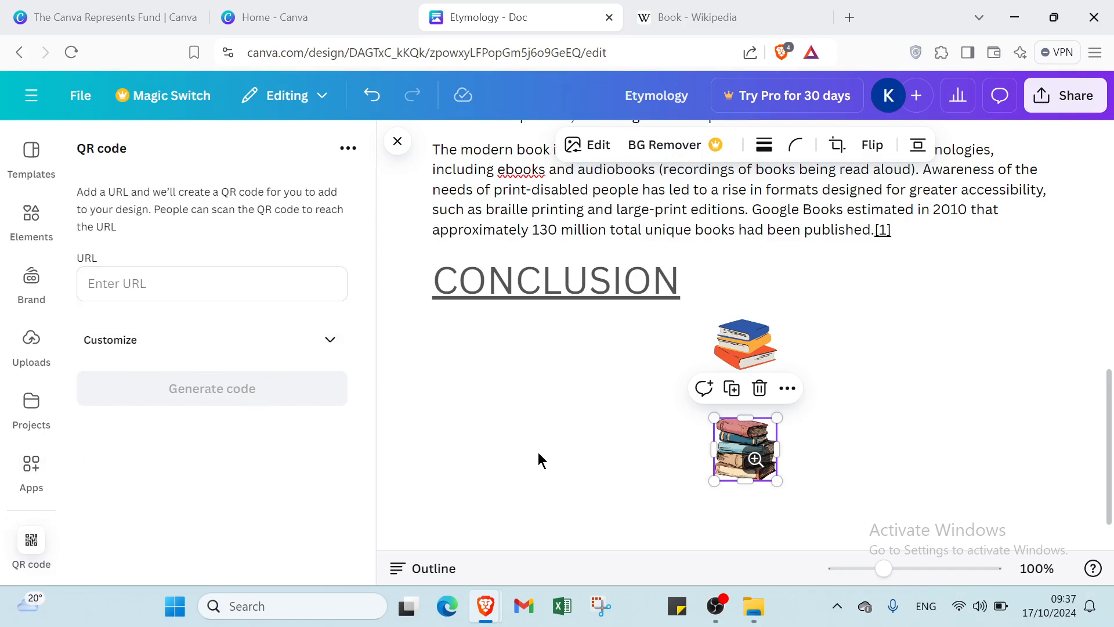
left_click(397, 141)
Step: Review the finished document from the BOOK title down to the graphics below CONCLUSION
scroll(838, 244, "up", 15)
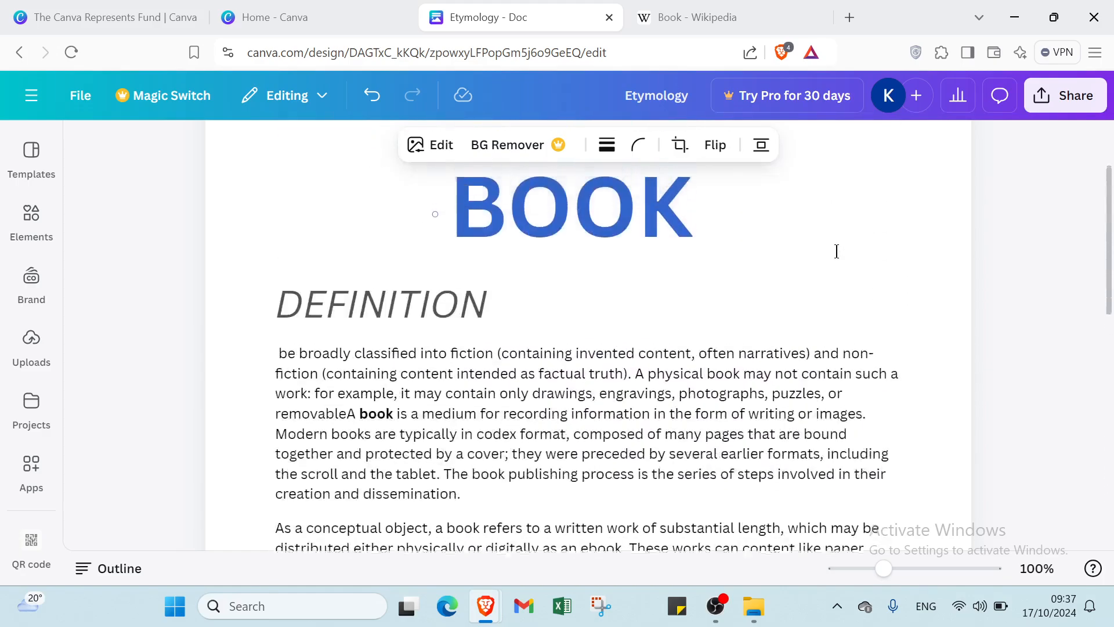
scroll(835, 476, "down", 2)
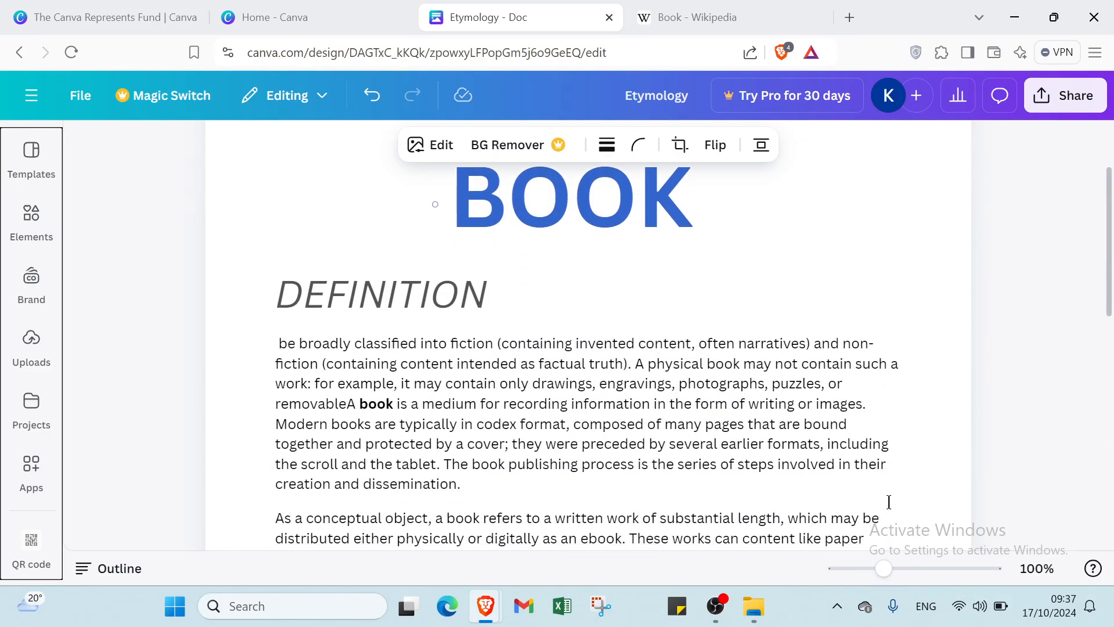
mouse_move(883, 569)
left_mouse_down()
mouse_move(925, 569)
mouse_move(873, 568)
mouse_move(890, 559)
left_mouse_up()
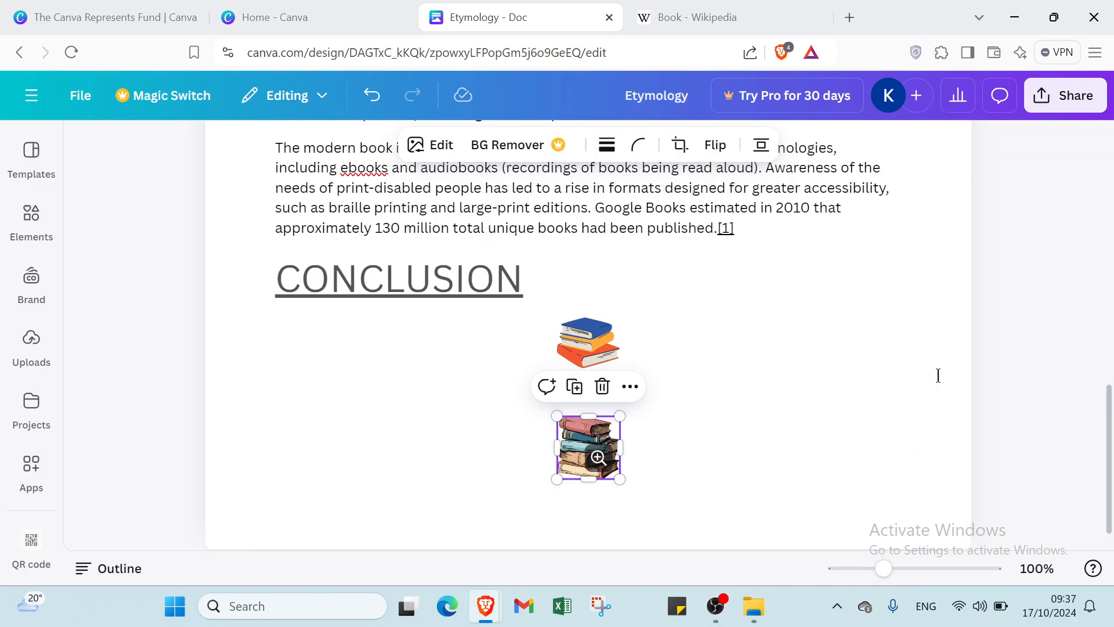
scroll(939, 376, "up", 15)
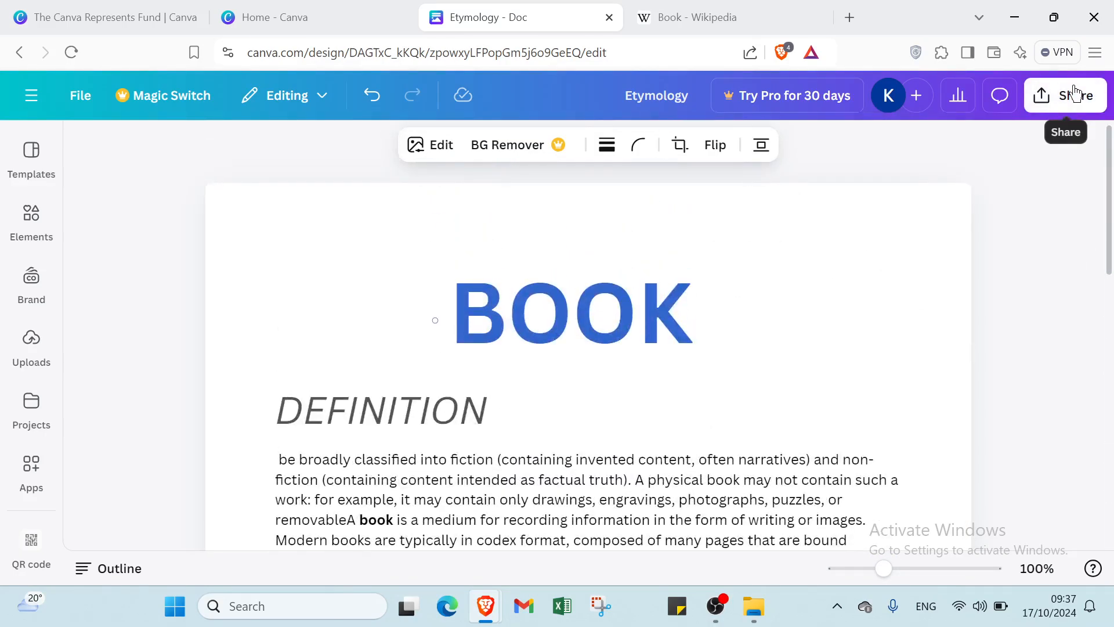
Step: Open the document's sharing options, check the people with access, and return to the main sharing view
left_click(1074, 87)
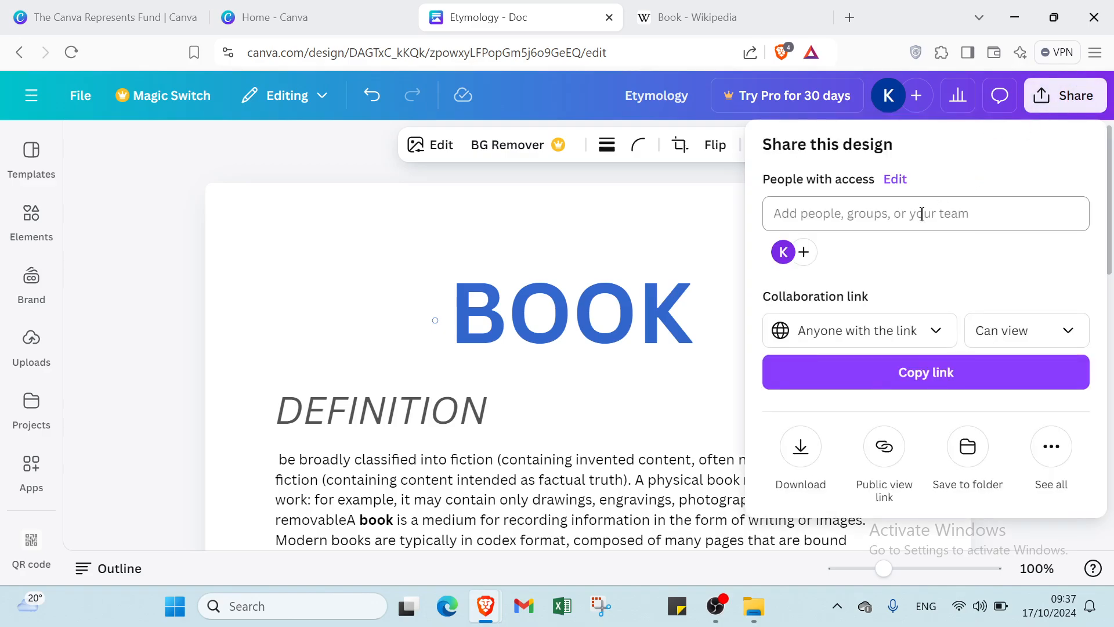
left_click(905, 218)
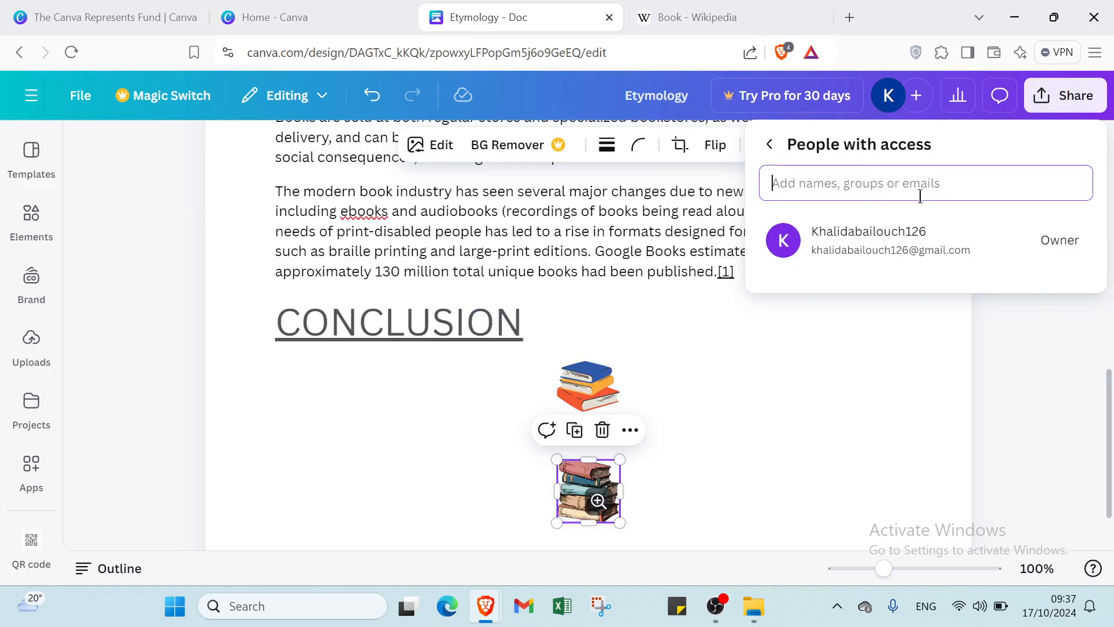
left_click(769, 144)
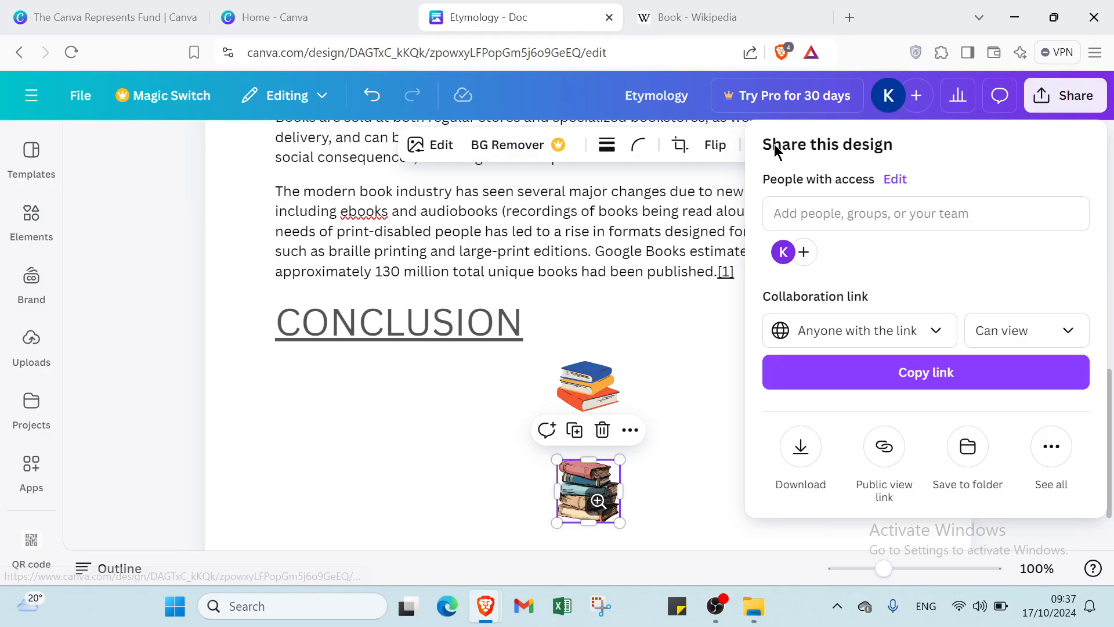
Step: Check the collaboration link's access choices and its view, comment and edit permission options
left_click(852, 330)
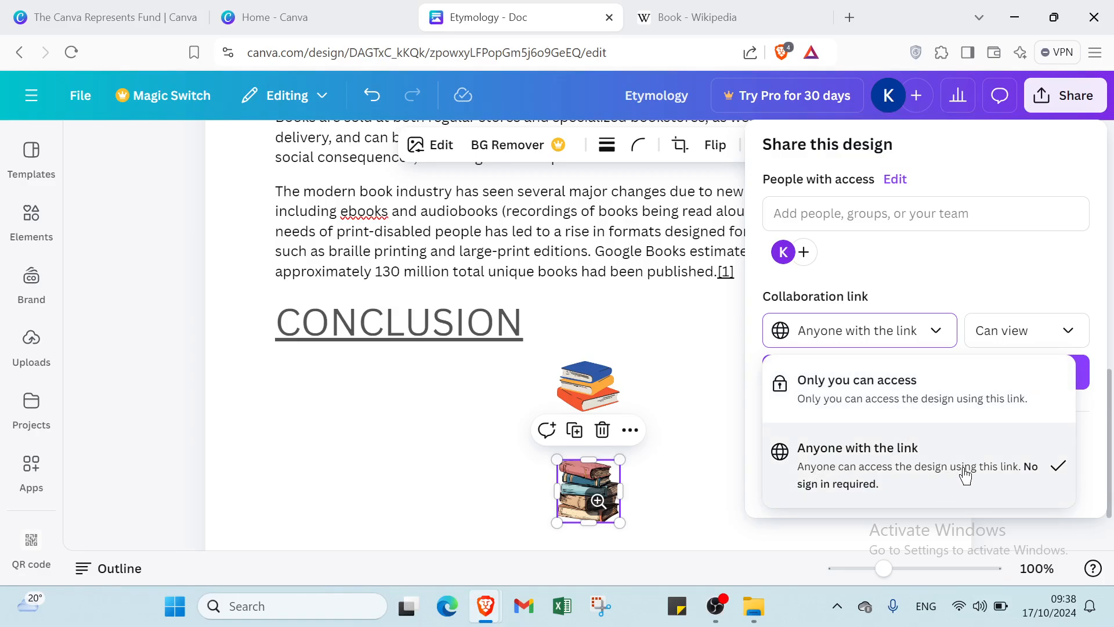
left_click(1051, 330)
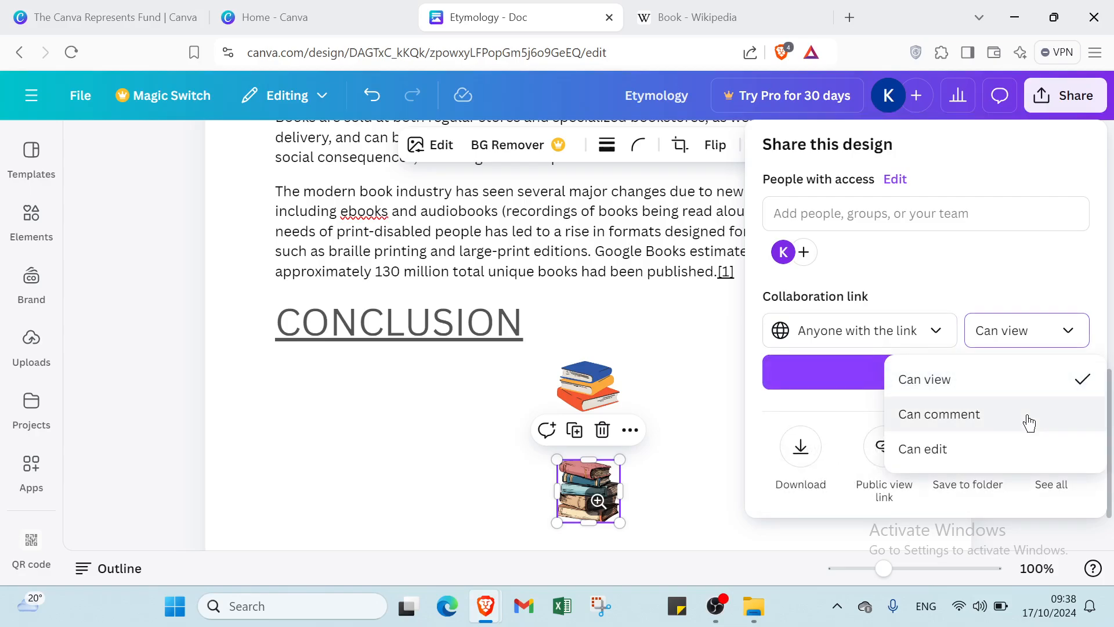
left_click(841, 405)
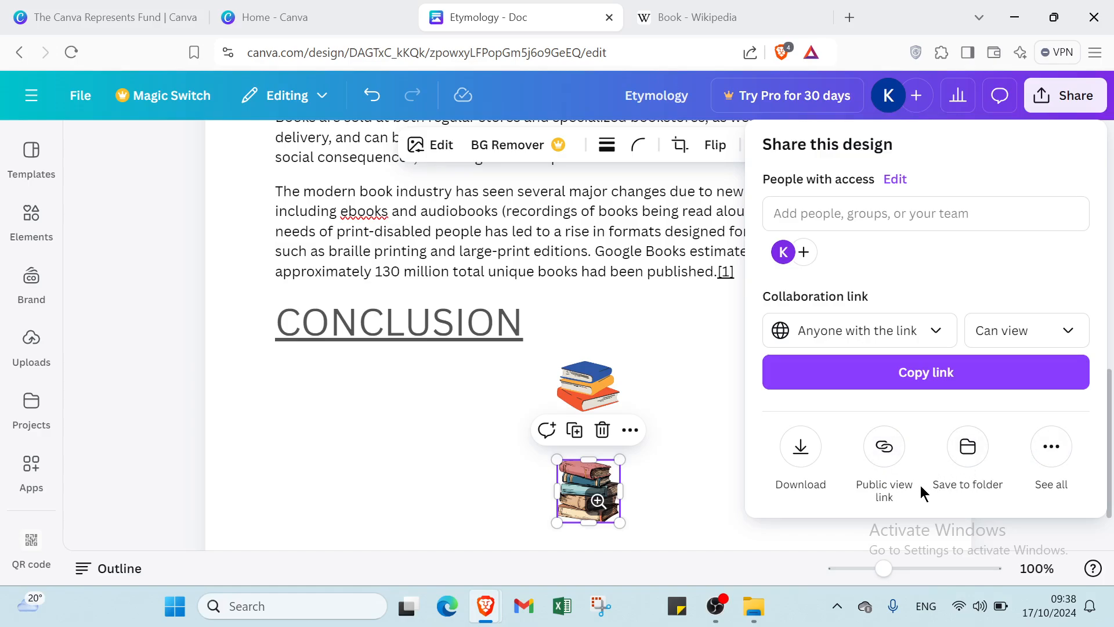
Step: Create a public view link with watermarks from the full list of publishing options, and delete that link again
left_click(1048, 448)
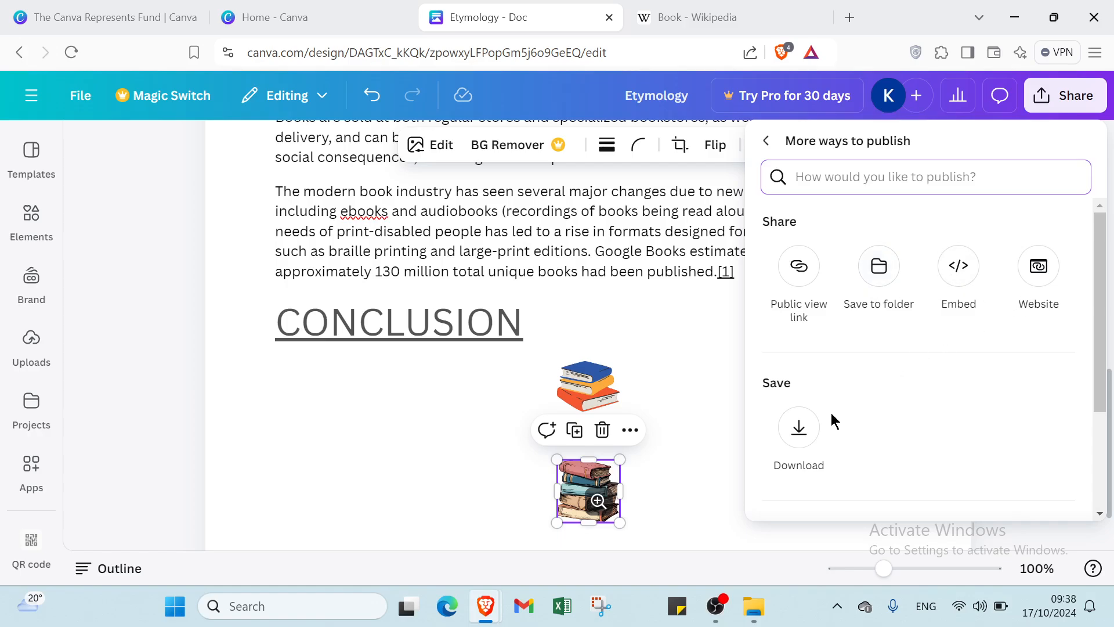
left_click(798, 267)
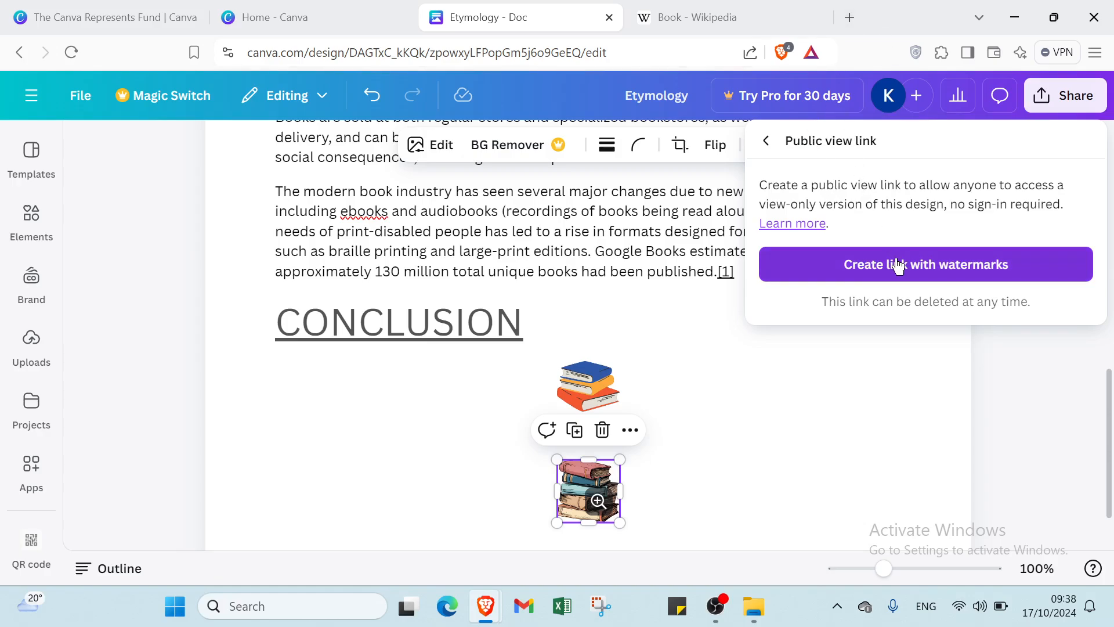
left_click(933, 268)
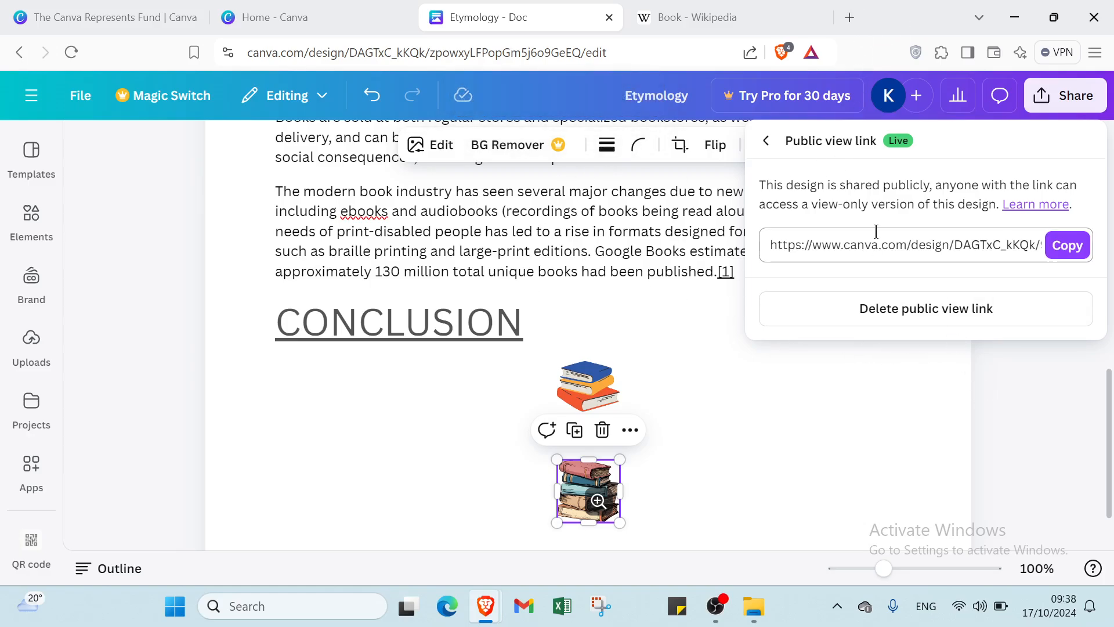
left_click(900, 308)
left_click(750, 379)
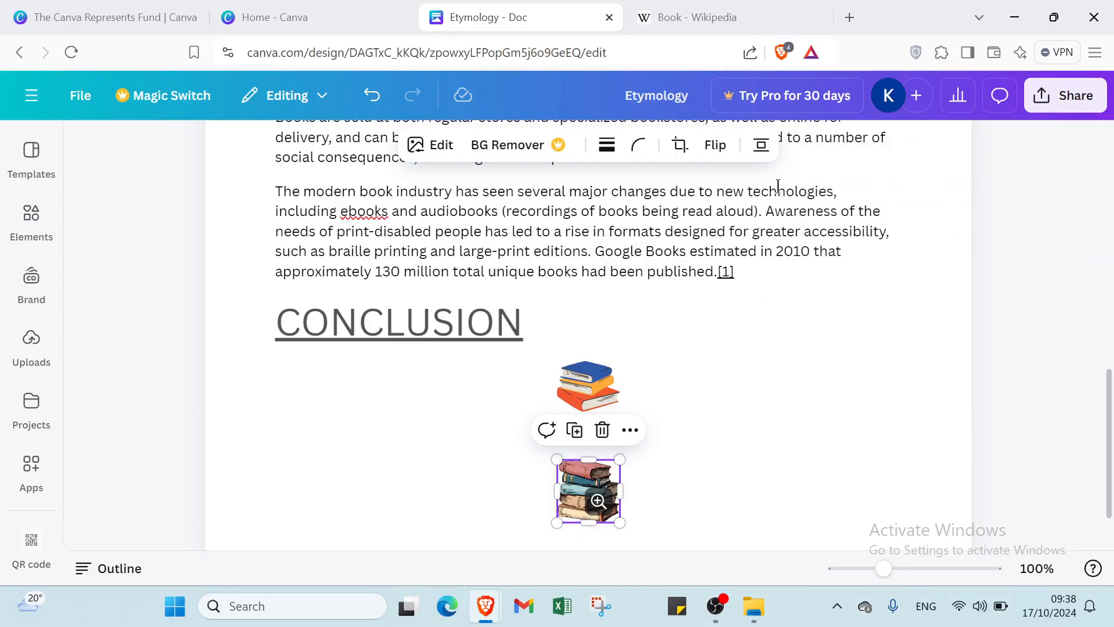
Step: Undo all edits to the document, including the graphics, headings and pasted paragraphs, back to the blank page
scroll(658, 323, "up", 8)
scroll(657, 323, "up", 3)
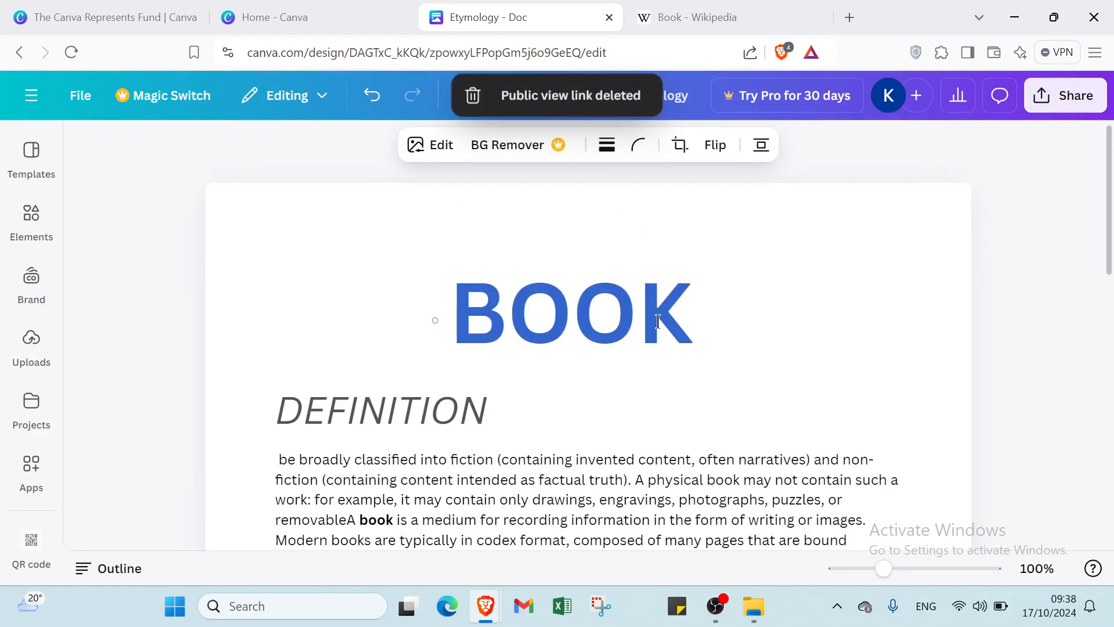
left_click(383, 108)
left_click(372, 95)
left_click(372, 95)
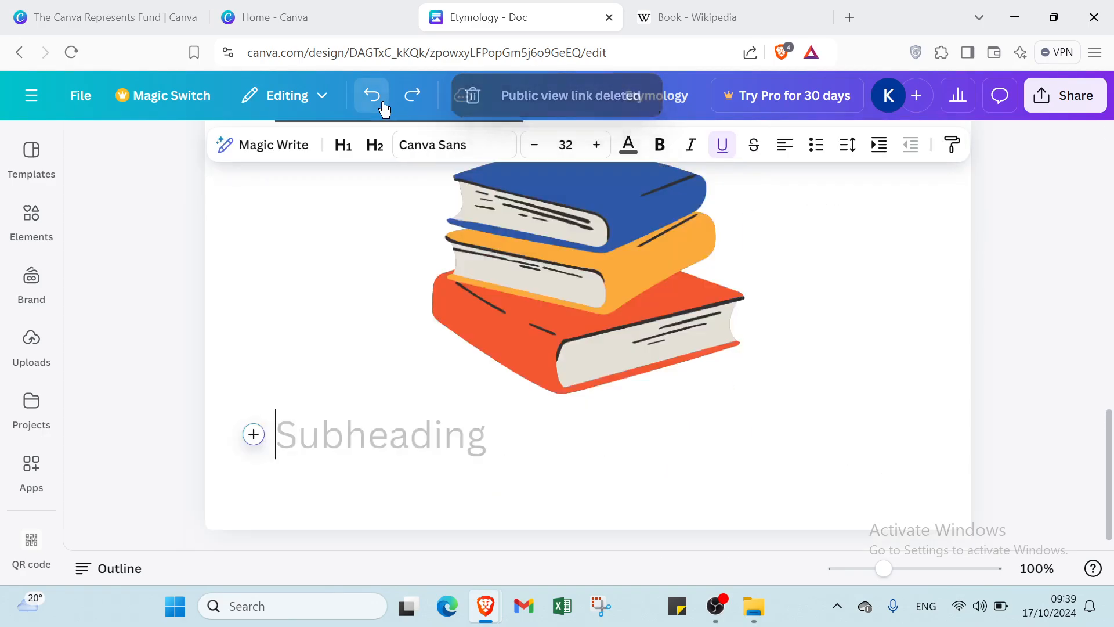
left_click(371, 95)
left_click(372, 96)
left_click(382, 105)
left_click(382, 104)
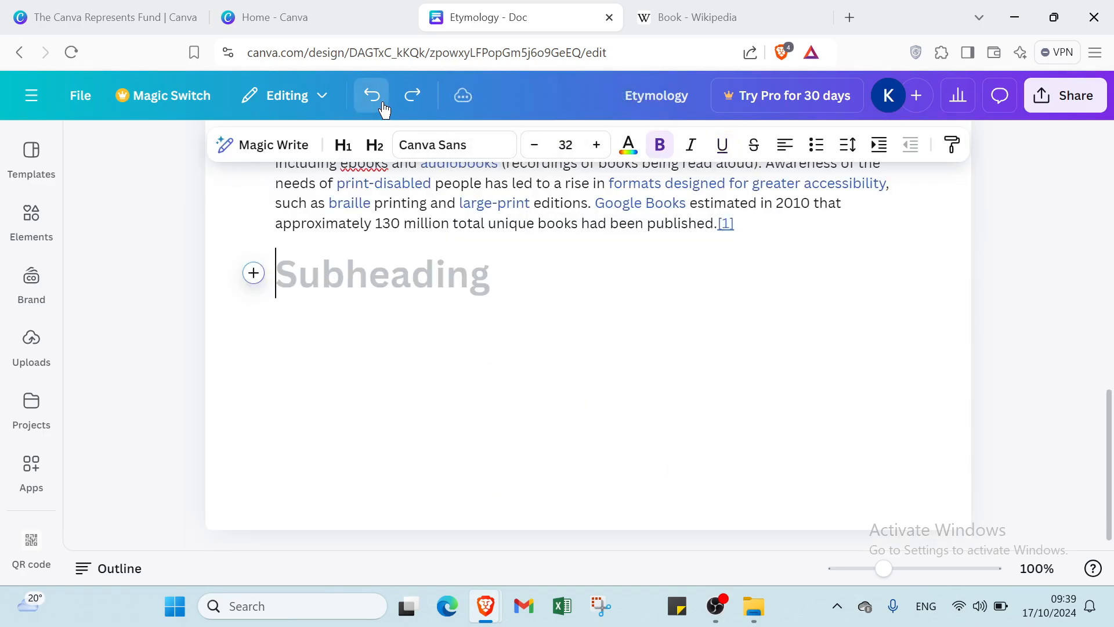
left_click(382, 105)
left_click(382, 105)
left_click(382, 104)
left_click(381, 104)
left_click(383, 105)
left_click(383, 106)
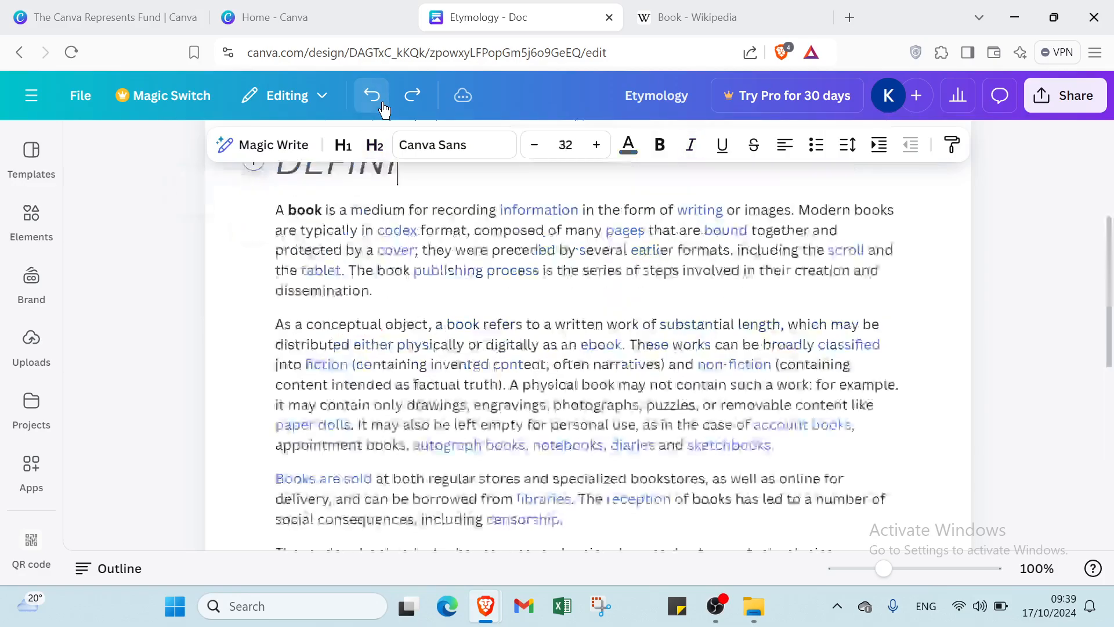
left_click(383, 106)
left_click(383, 105)
left_click(383, 106)
left_click(383, 106)
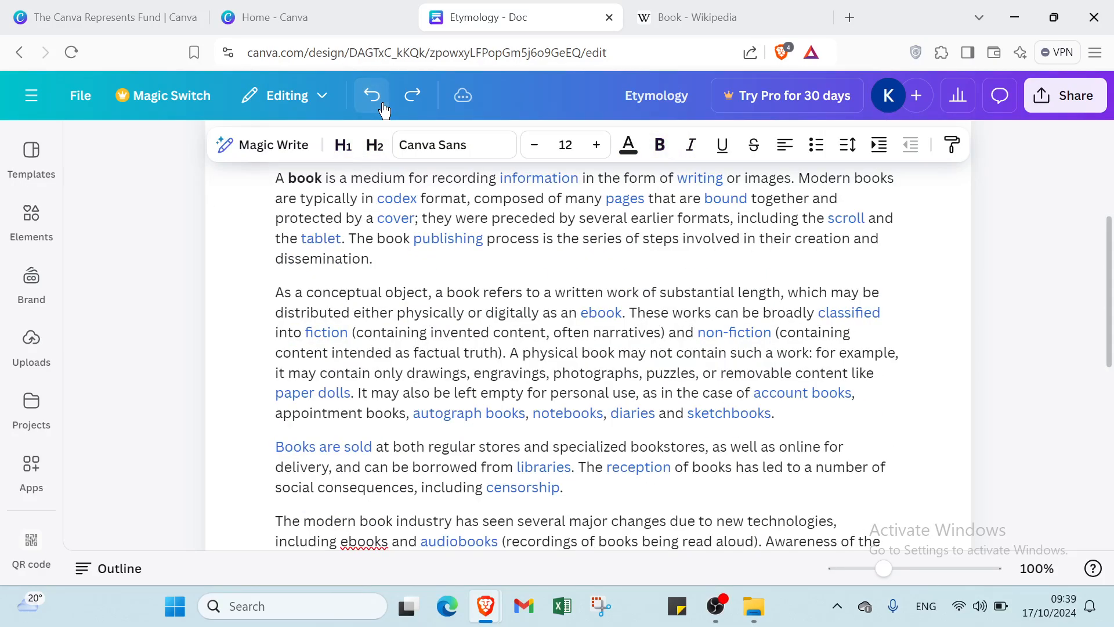
left_click(384, 106)
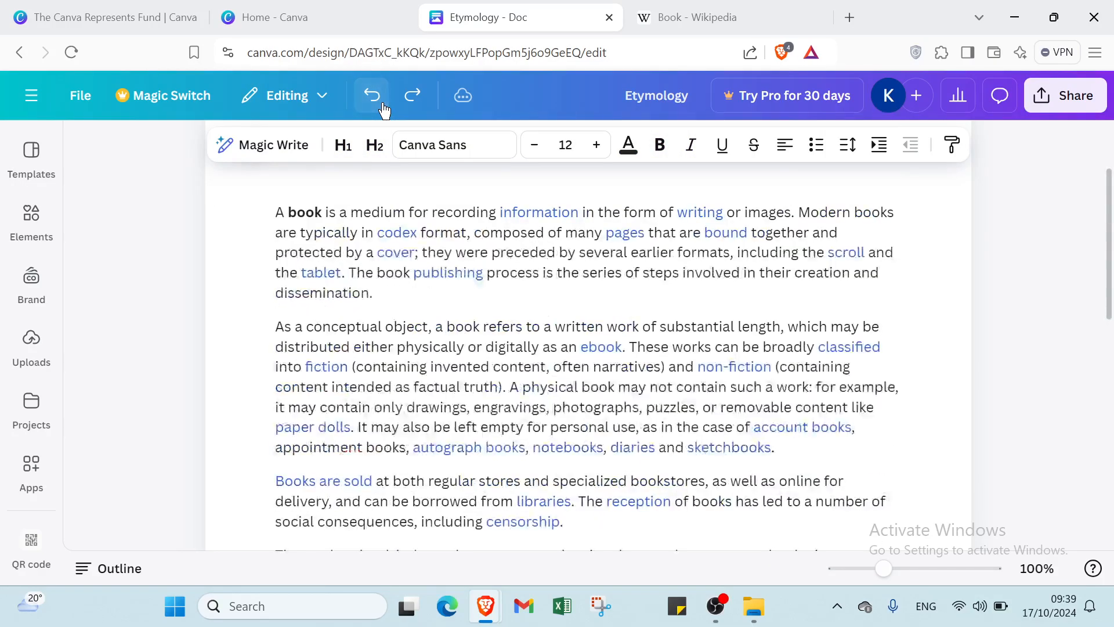
left_click(383, 106)
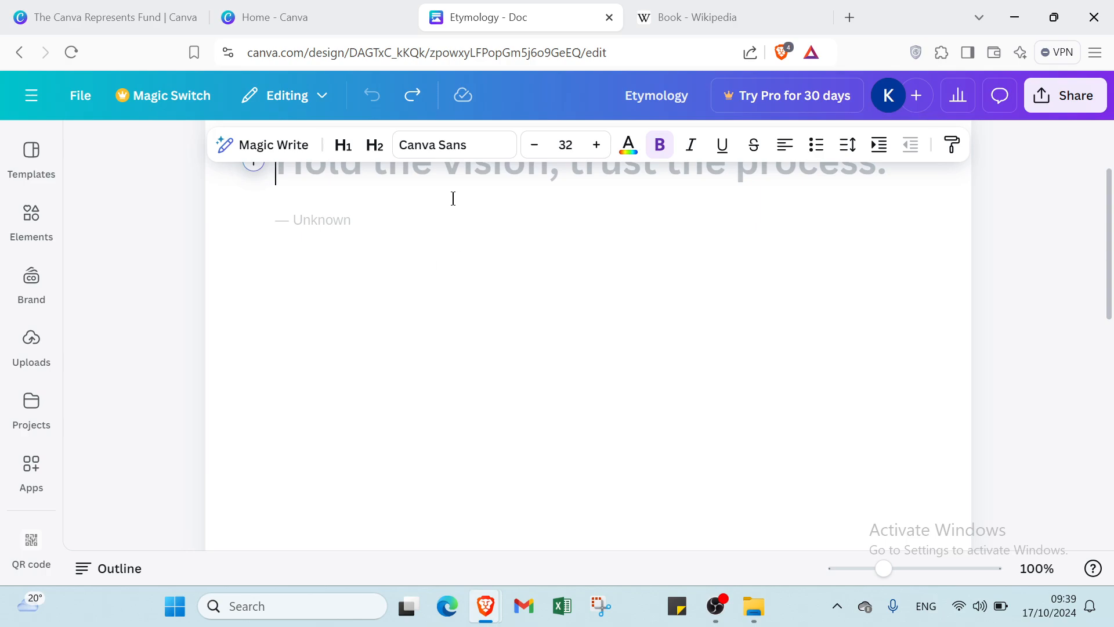
Step: Switch from the document to the open web page about The Canva Represents Fund
left_click(335, 22)
left_click(120, 16)
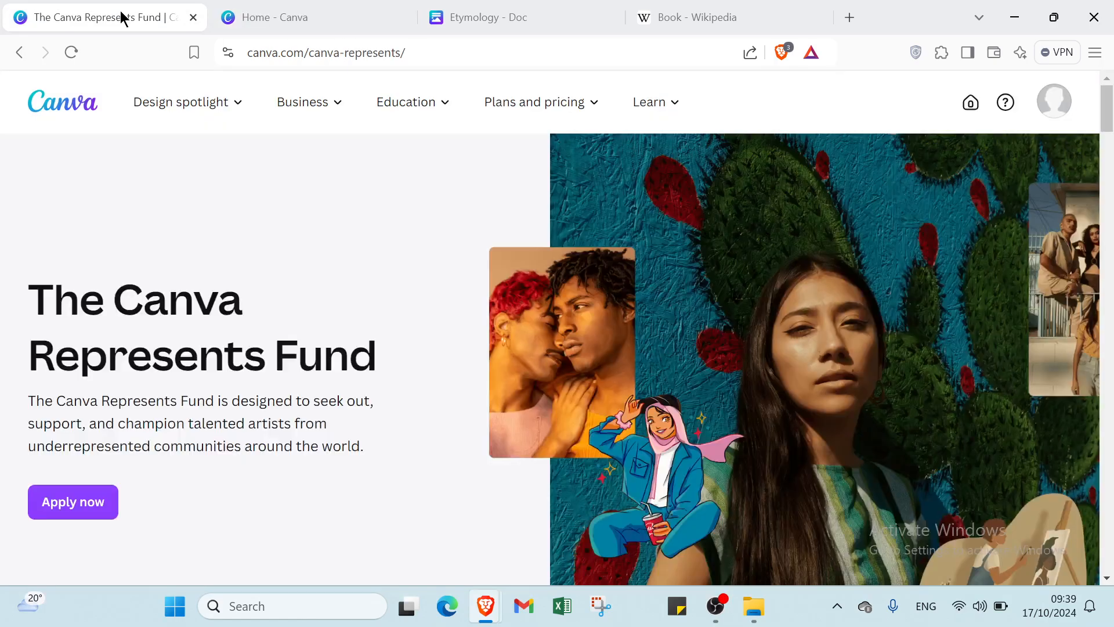